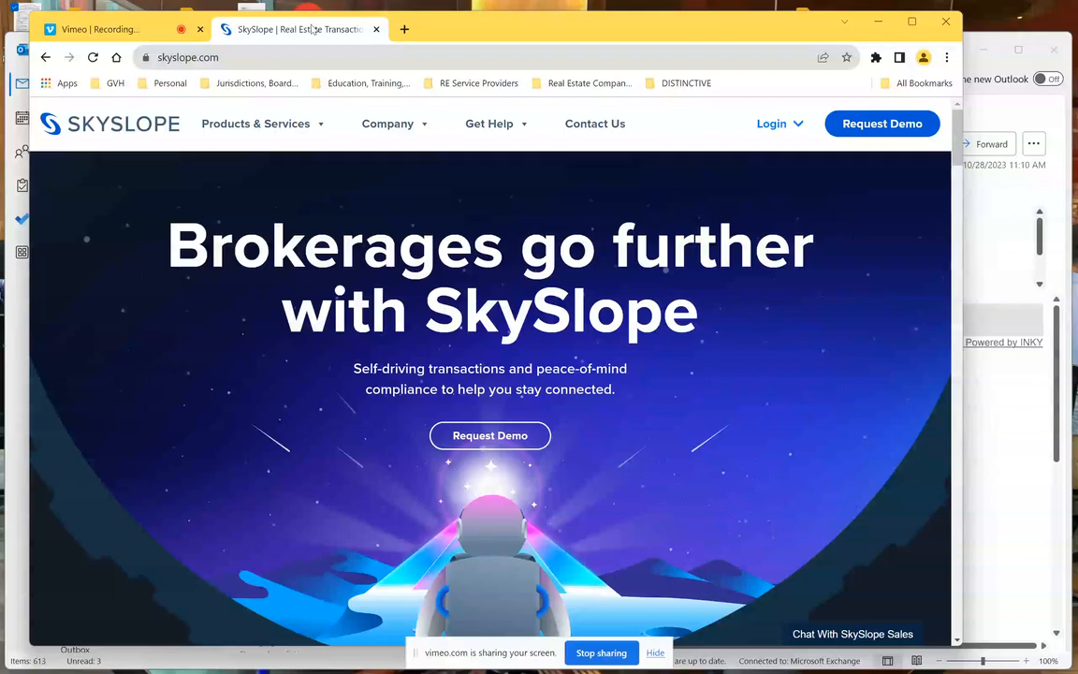
- Sign in to SkySlope Suite from the skyslope.com Login menu using the saved credentials
{"action": "left_click", "coordinate": [772, 128]}
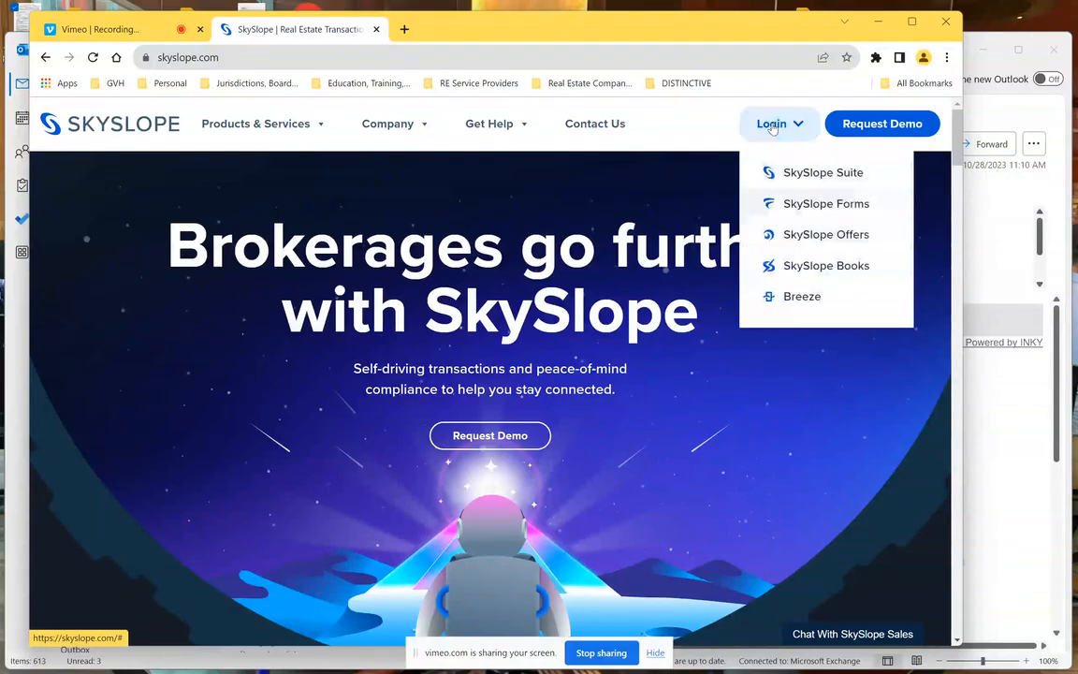
{"action": "left_click", "coordinate": [817, 175]}
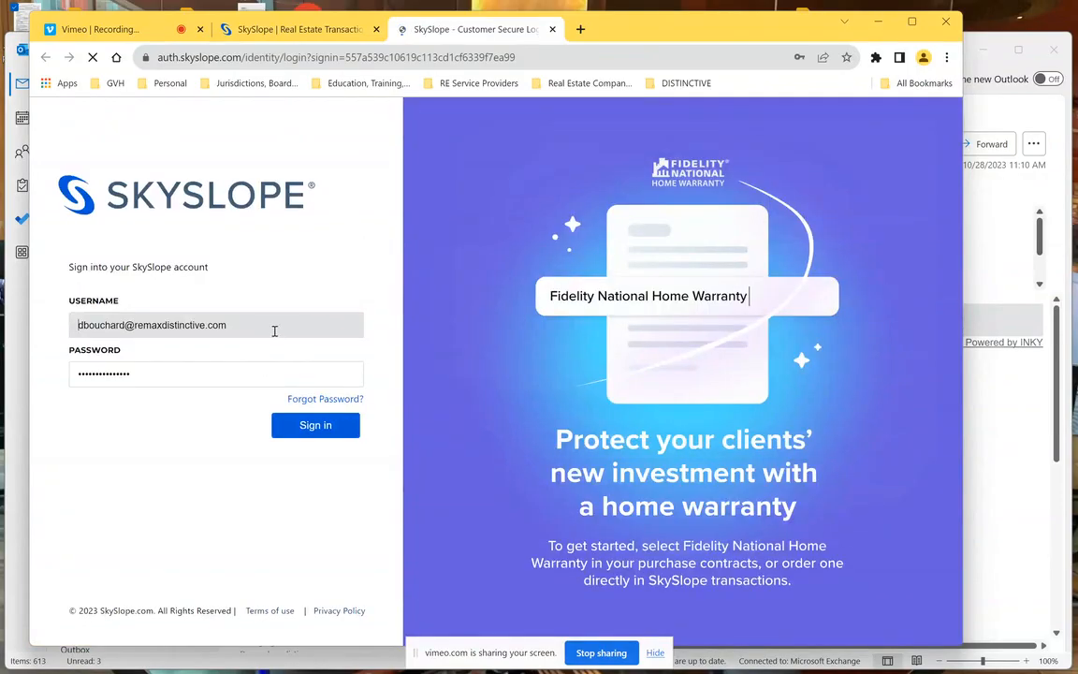
{"action": "left_click", "coordinate": [319, 432]}
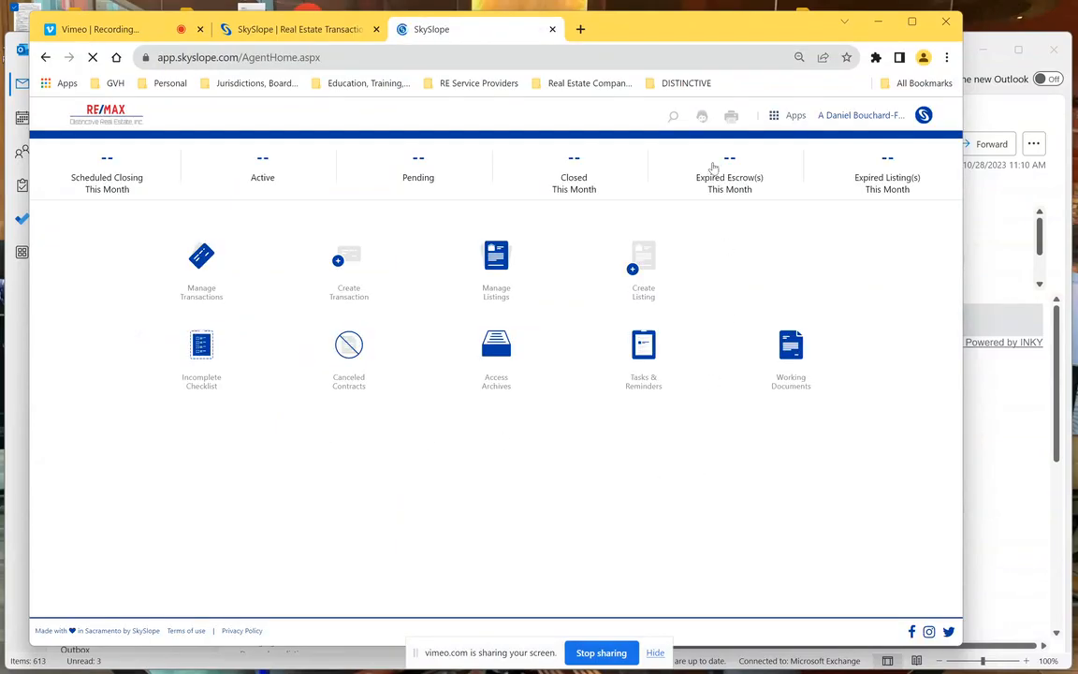
- Switch to SkySlope Forms through the Apps menu, reaching the Files list with 2 active files
{"action": "left_click", "coordinate": [793, 118]}
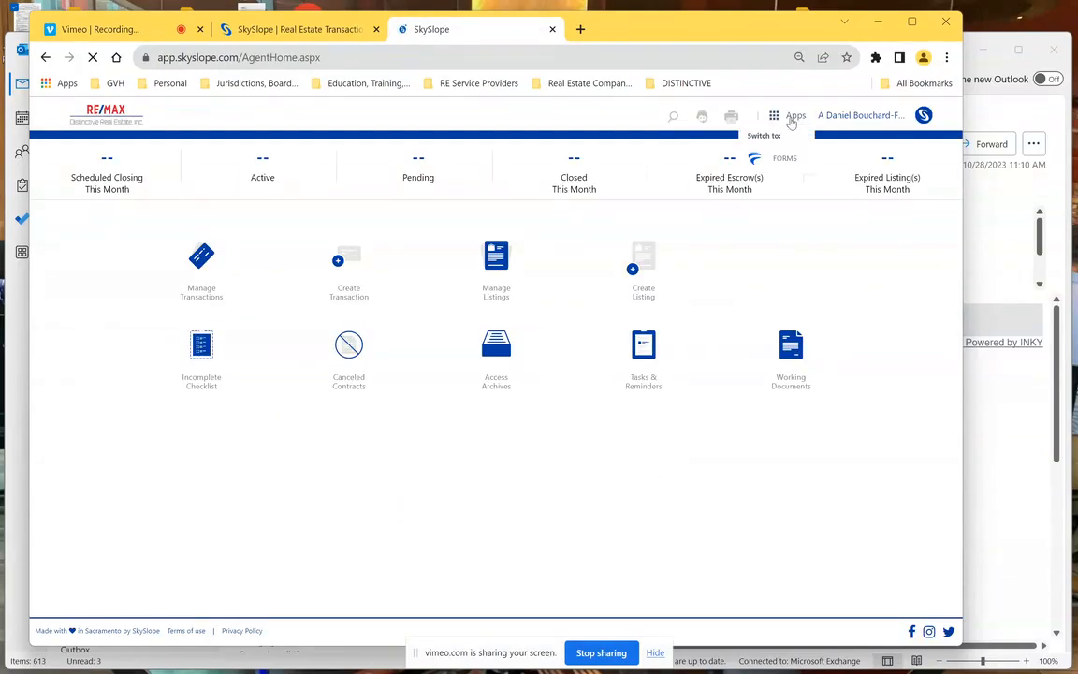
{"action": "left_click", "coordinate": [765, 160]}
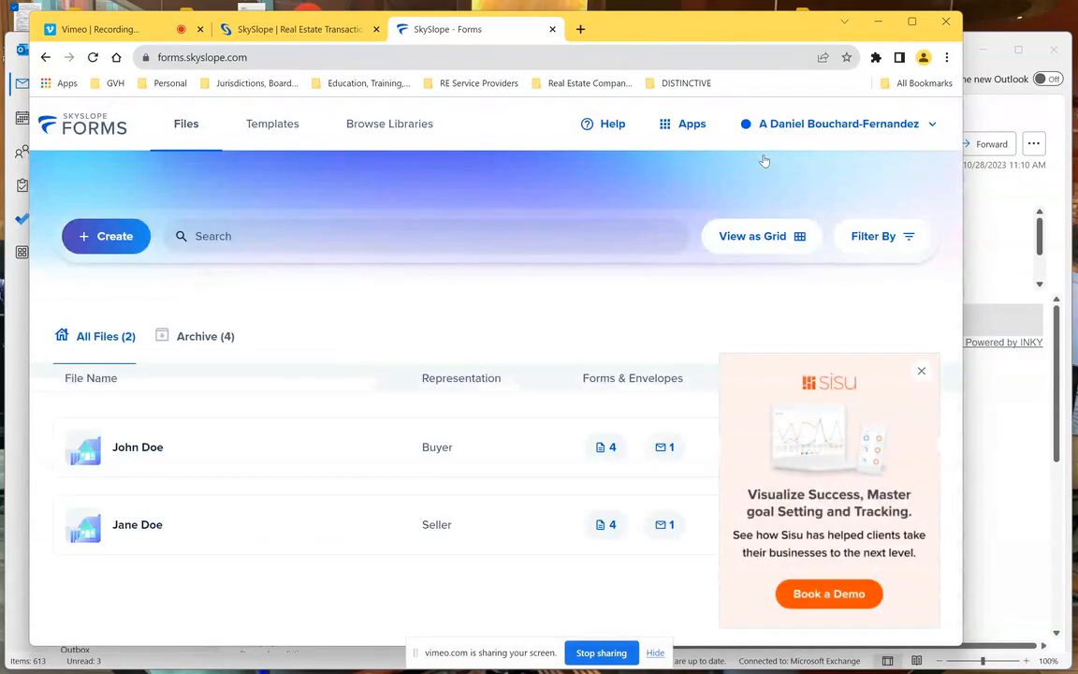
{"action": "left_click", "coordinate": [689, 126]}
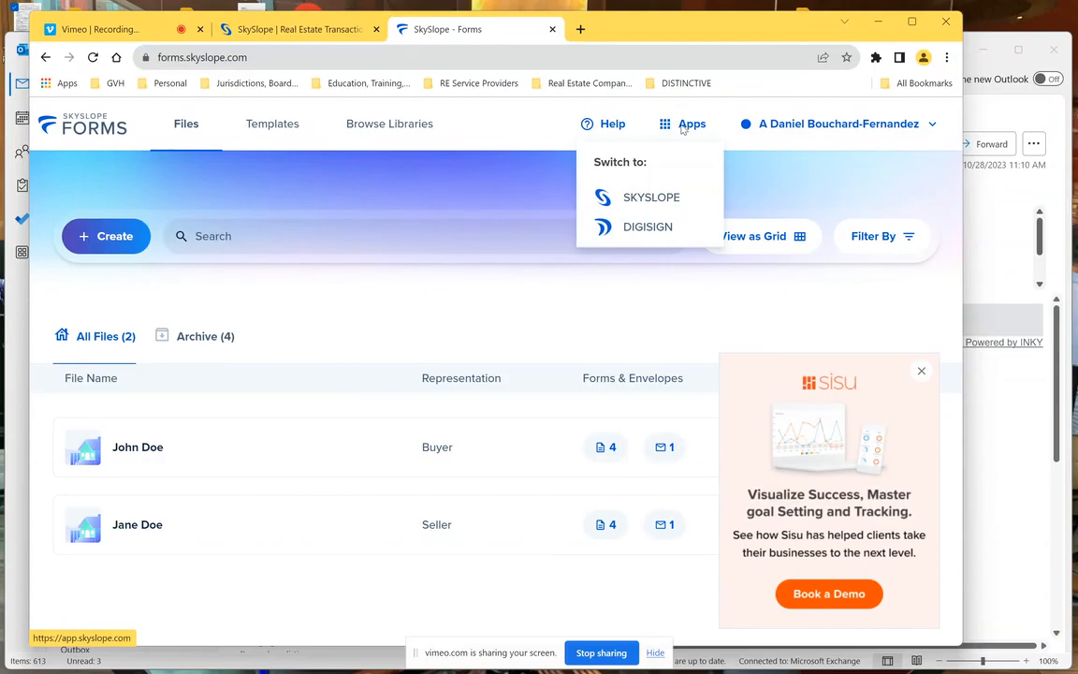
{"action": "left_click", "coordinate": [838, 130]}
{"action": "left_click", "coordinate": [838, 127]}
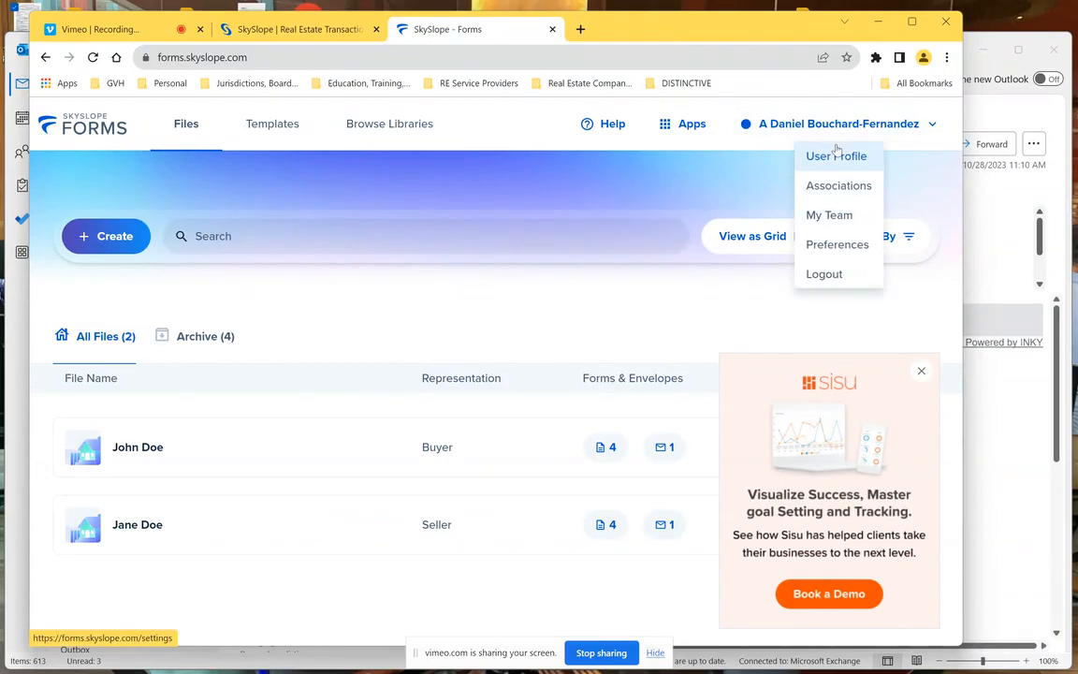
- Save DocuSign as the E-Signature Preference in Preferences, then go back to Files
{"action": "left_click", "coordinate": [839, 244]}
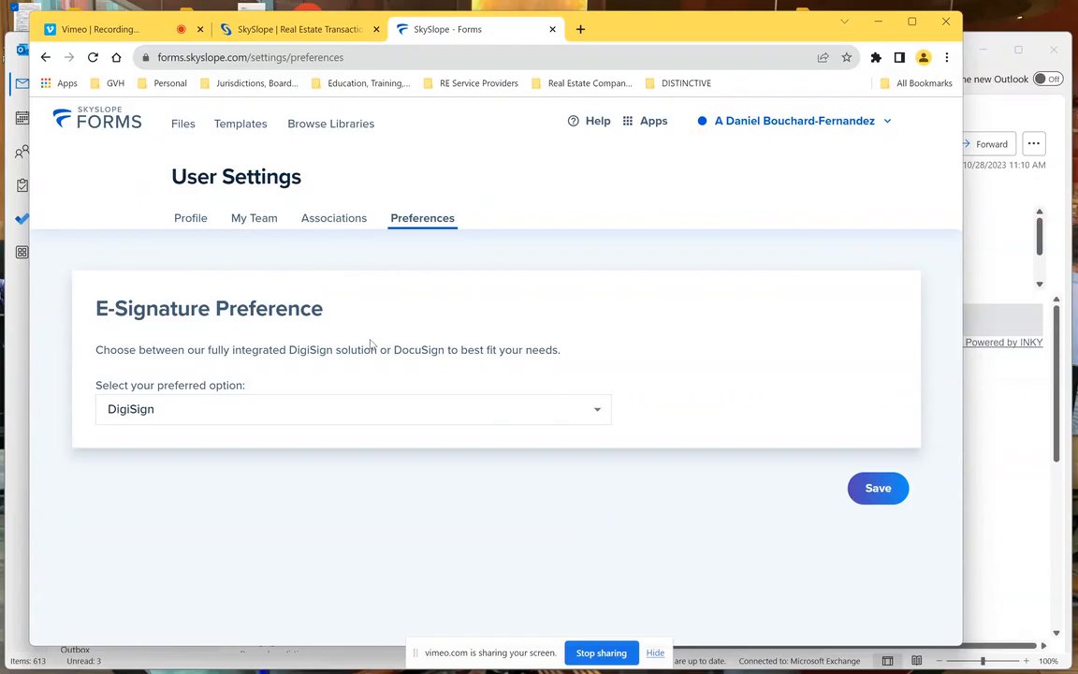
{"action": "left_click", "coordinate": [591, 418]}
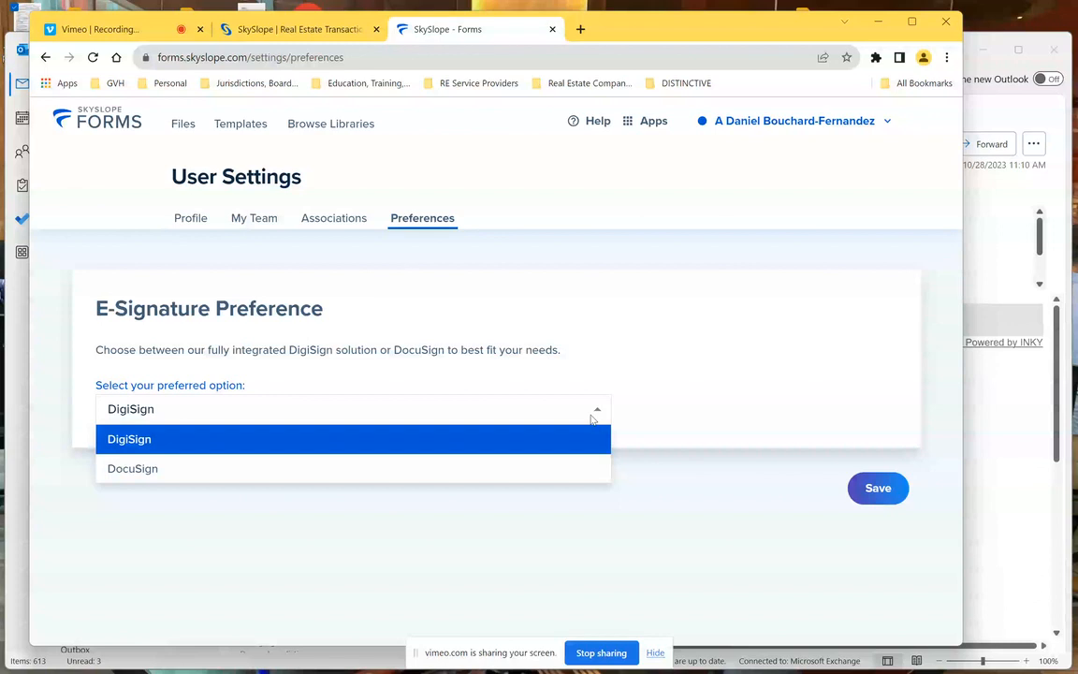
{"action": "left_click", "coordinate": [208, 470]}
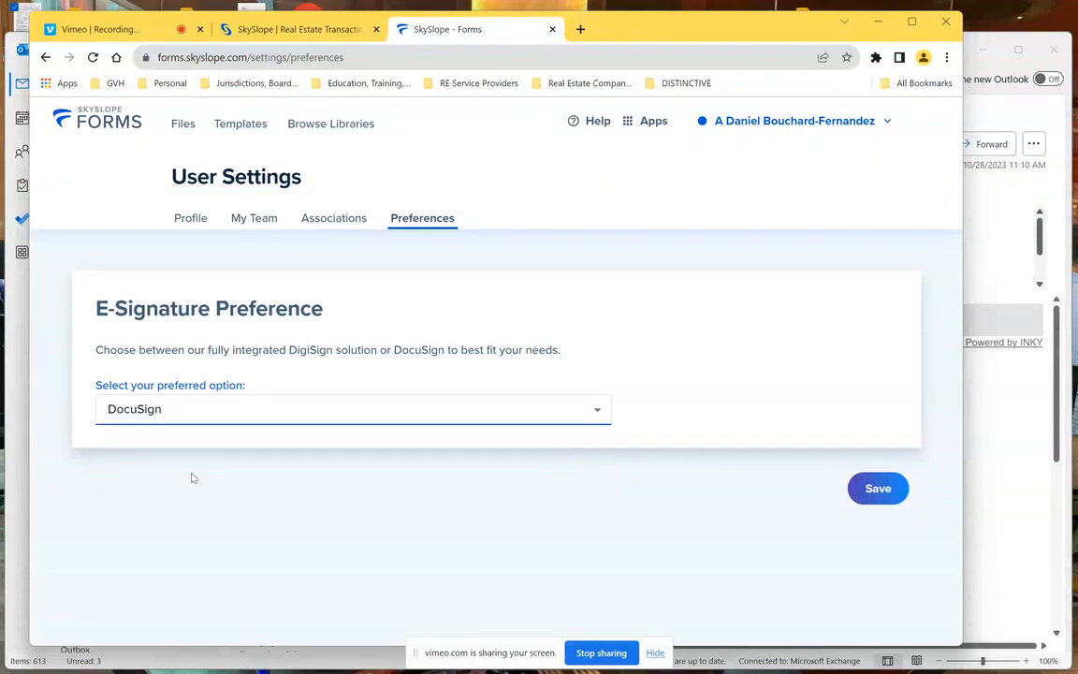
{"action": "left_click", "coordinate": [881, 491]}
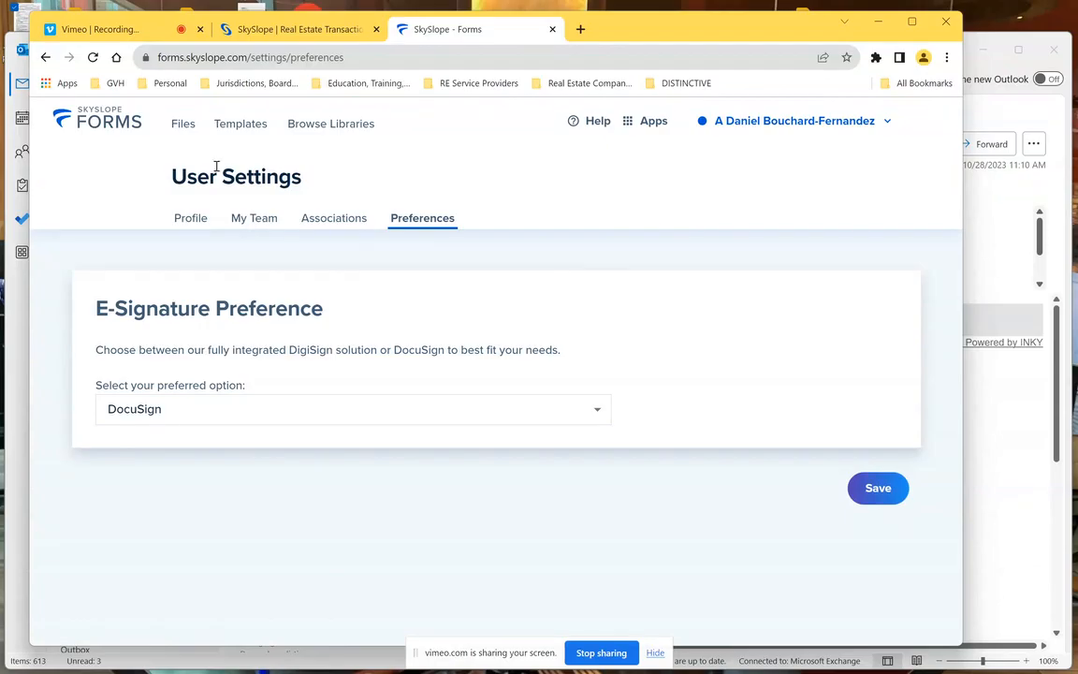
{"action": "left_click", "coordinate": [184, 124]}
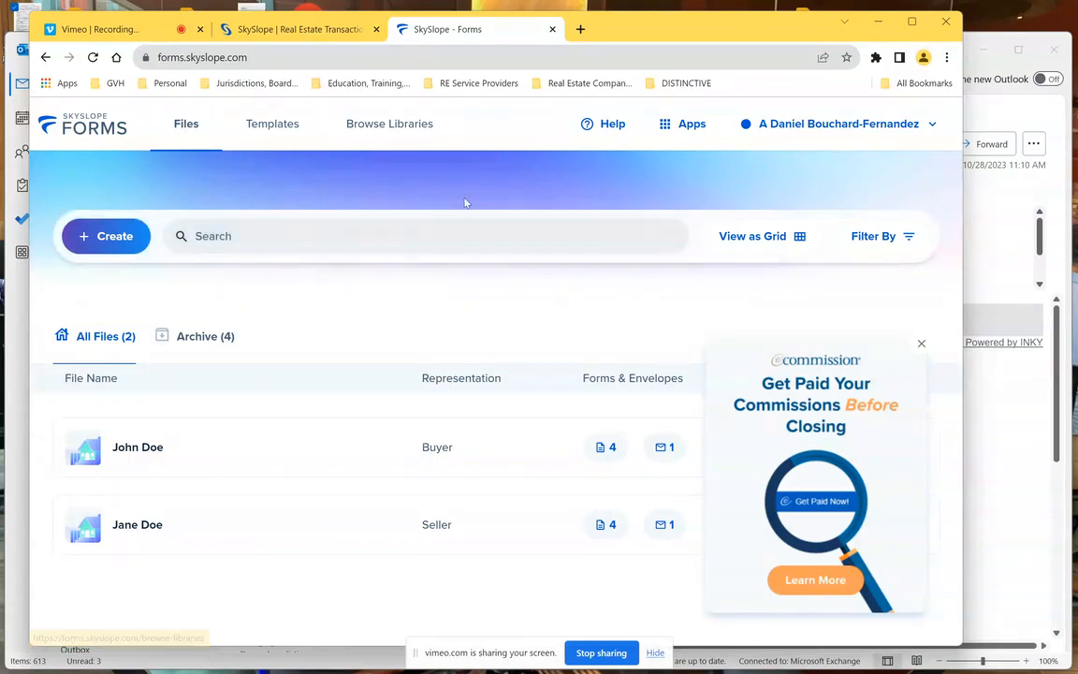
- Create a new Seller file and enter the primary client's first name, last name and e-mail
{"action": "left_click", "coordinate": [106, 236]}
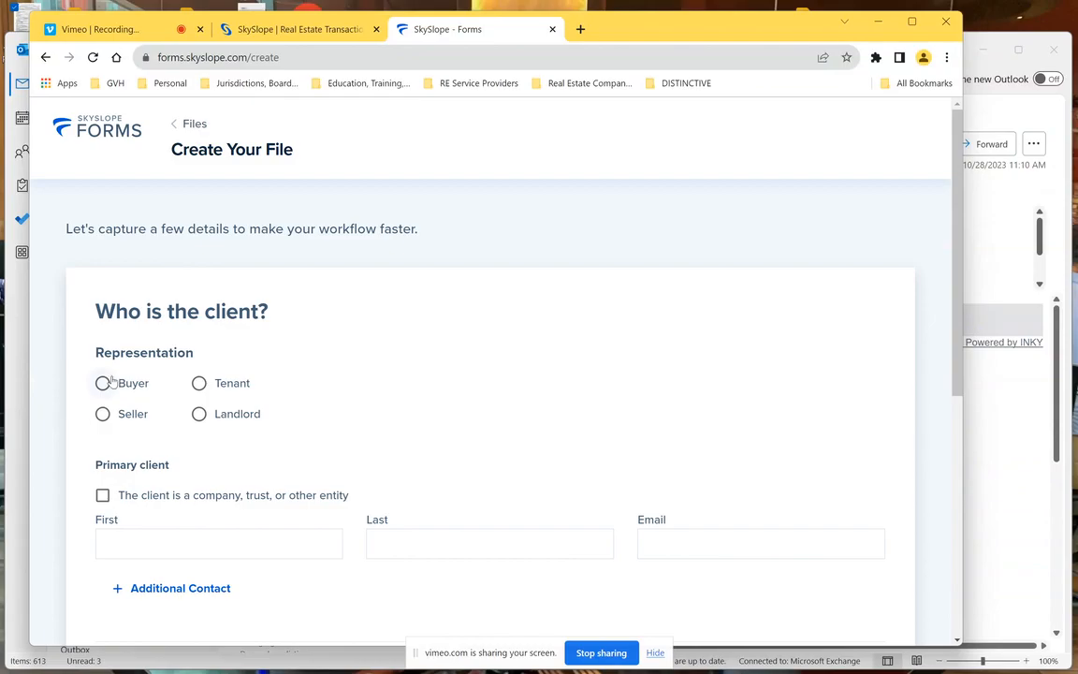
{"action": "left_click", "coordinate": [102, 414]}
{"action": "left_click_drag", "start_coordinate": [958, 234], "coordinate": [959, 320]}
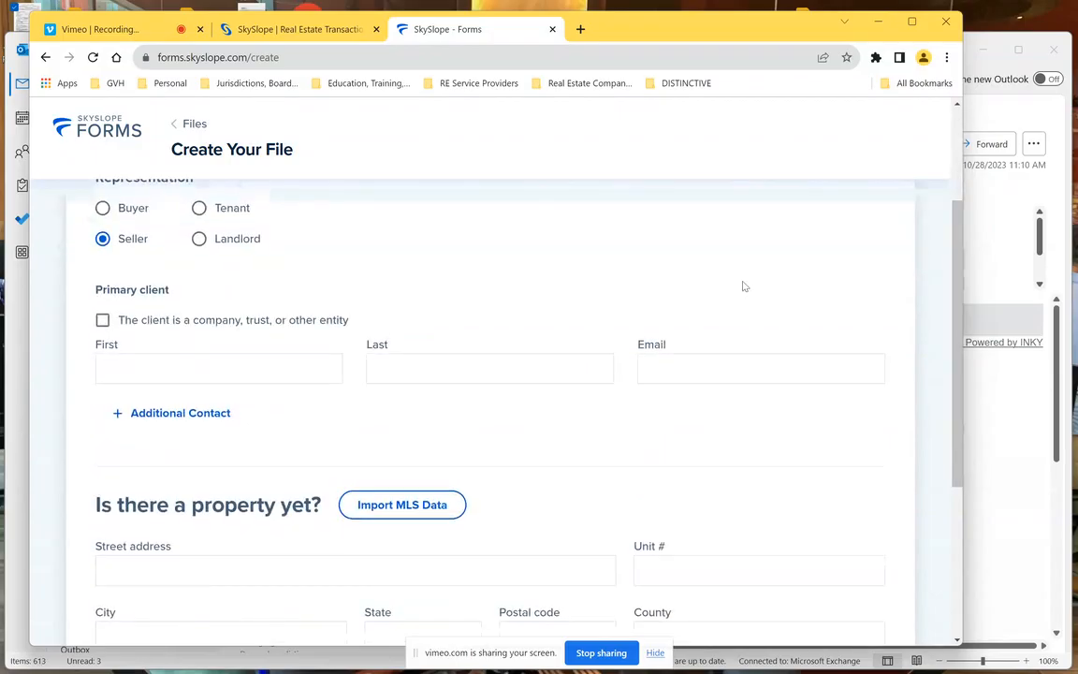
{"action": "left_click", "coordinate": [200, 364]}
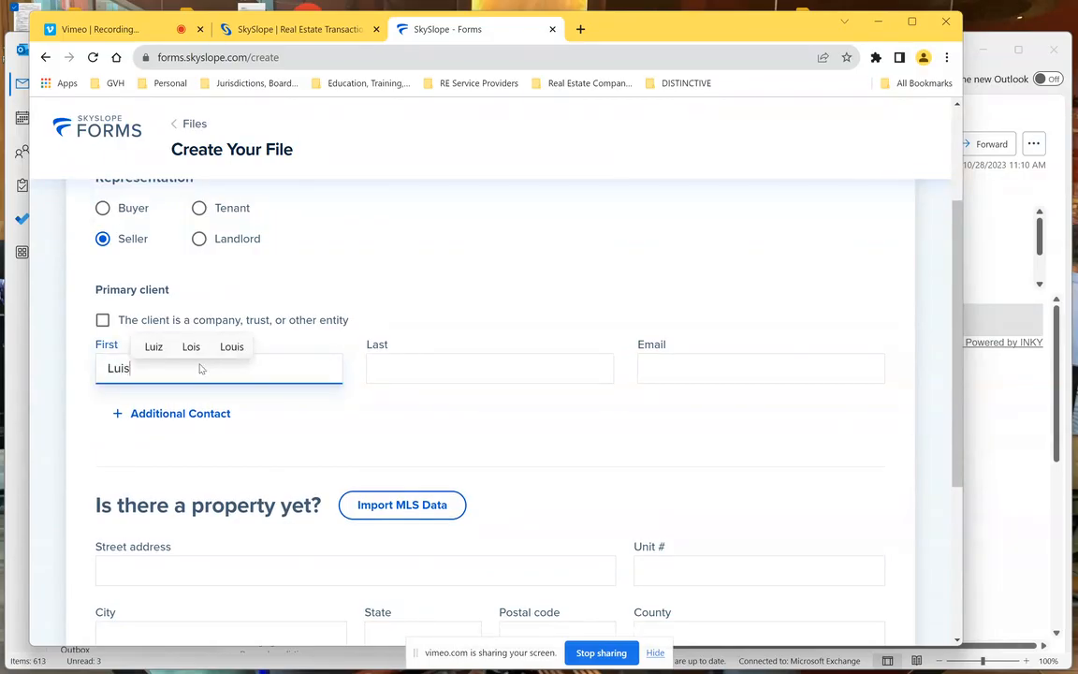
{"action": "key", "text": "Tab"}
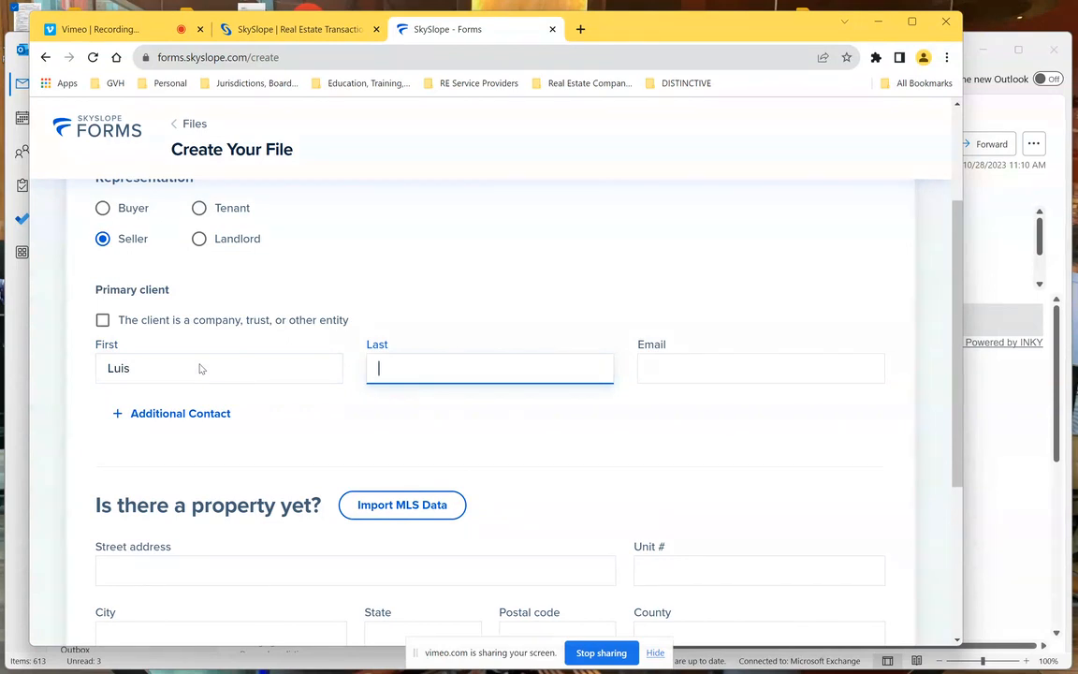
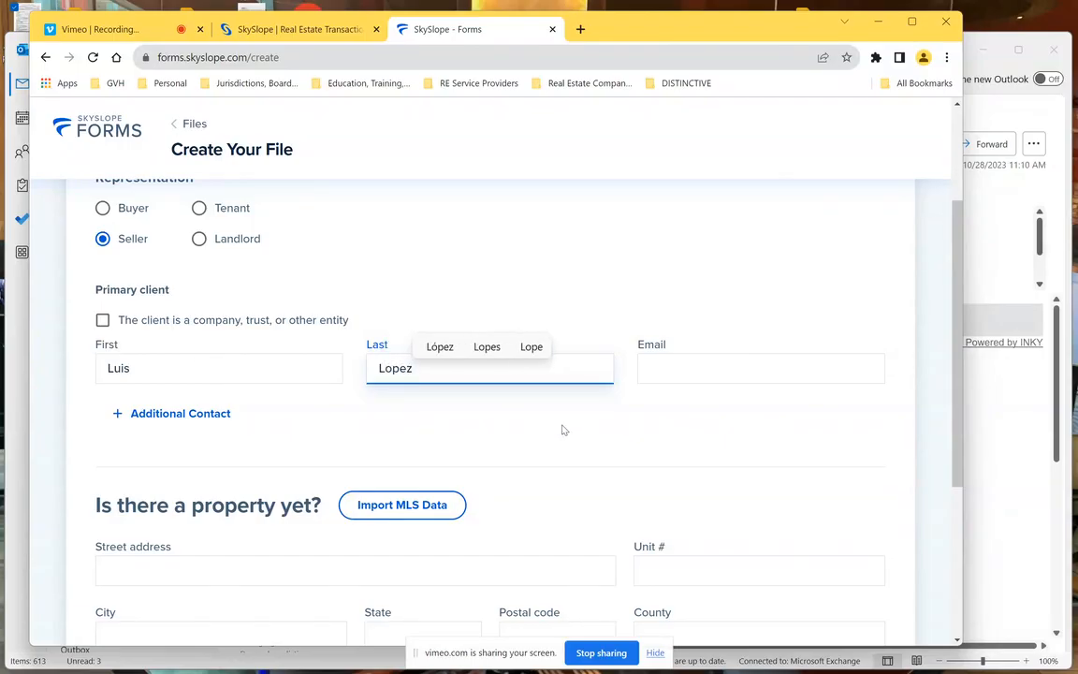
{"action": "left_click", "coordinate": [736, 369]}
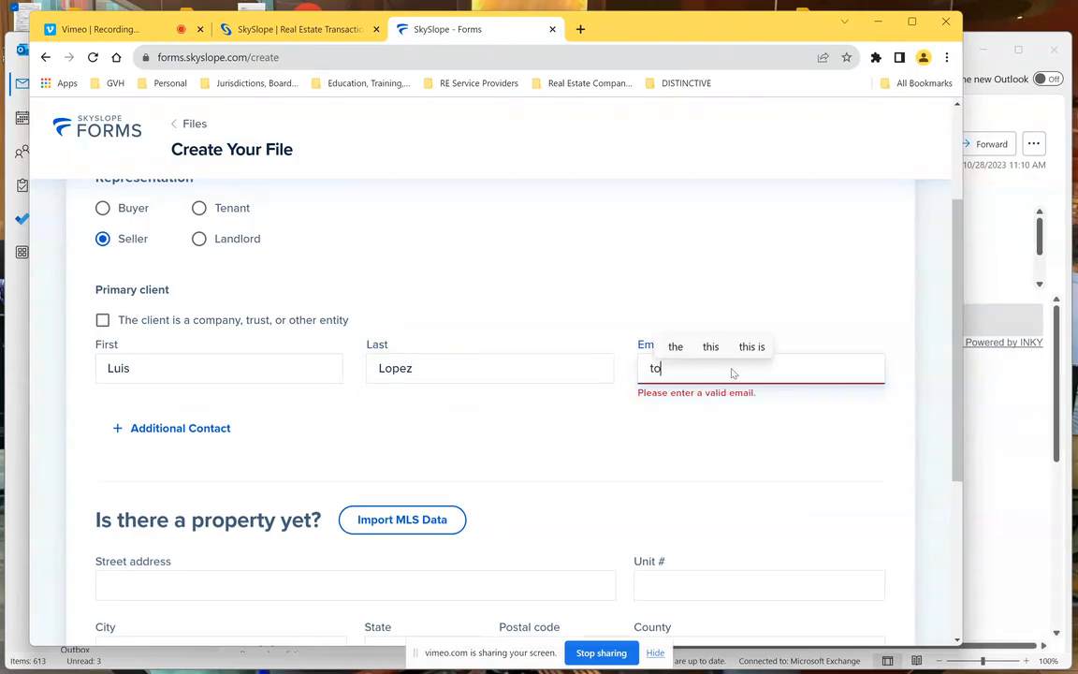
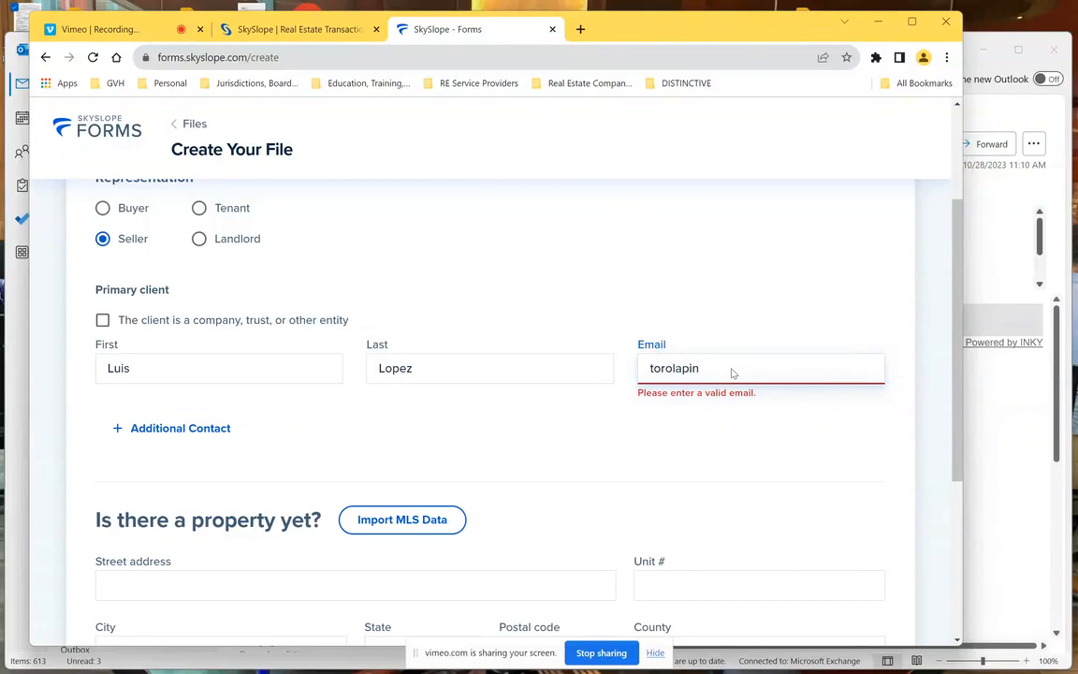
{"action": "left_click", "coordinate": [484, 450]}
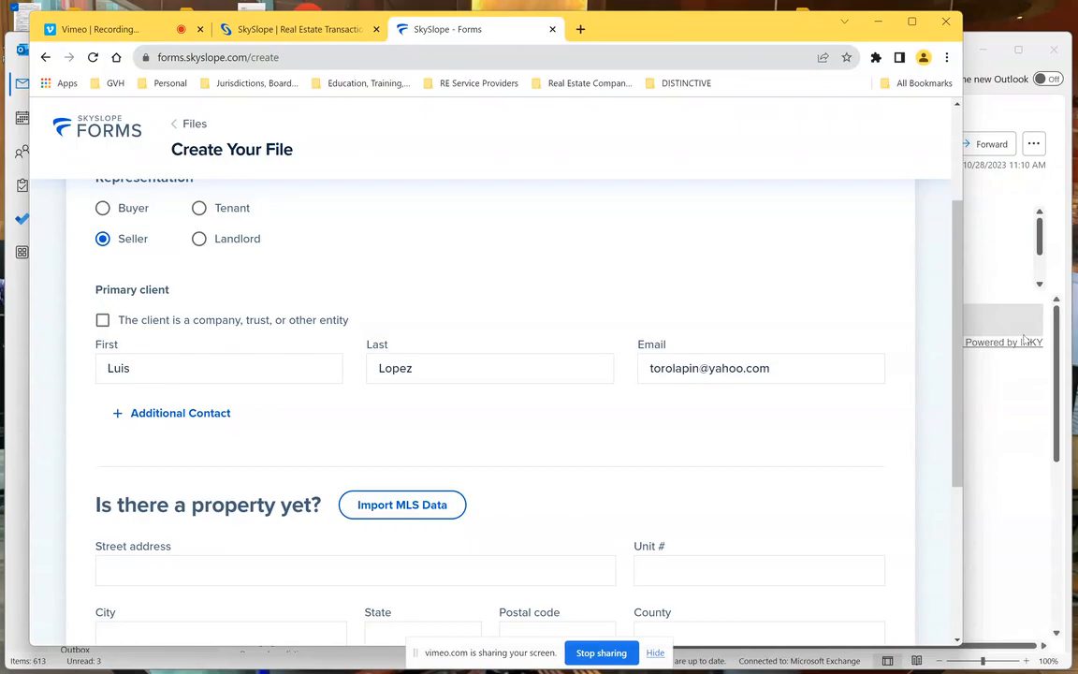
{"action": "scroll", "coordinate": [957, 456], "scroll_direction": "down", "scroll_amount": 2}
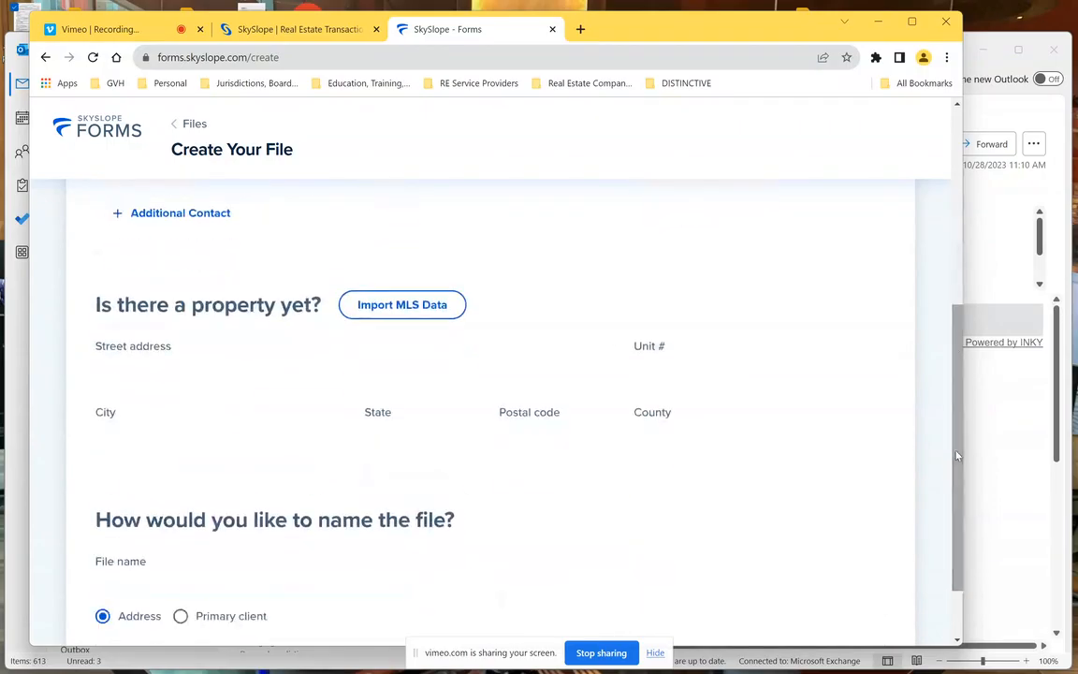
- Set the property address to 123 Main Street, Annapolis, MD from the suggestions
{"action": "left_click", "coordinate": [247, 371]}
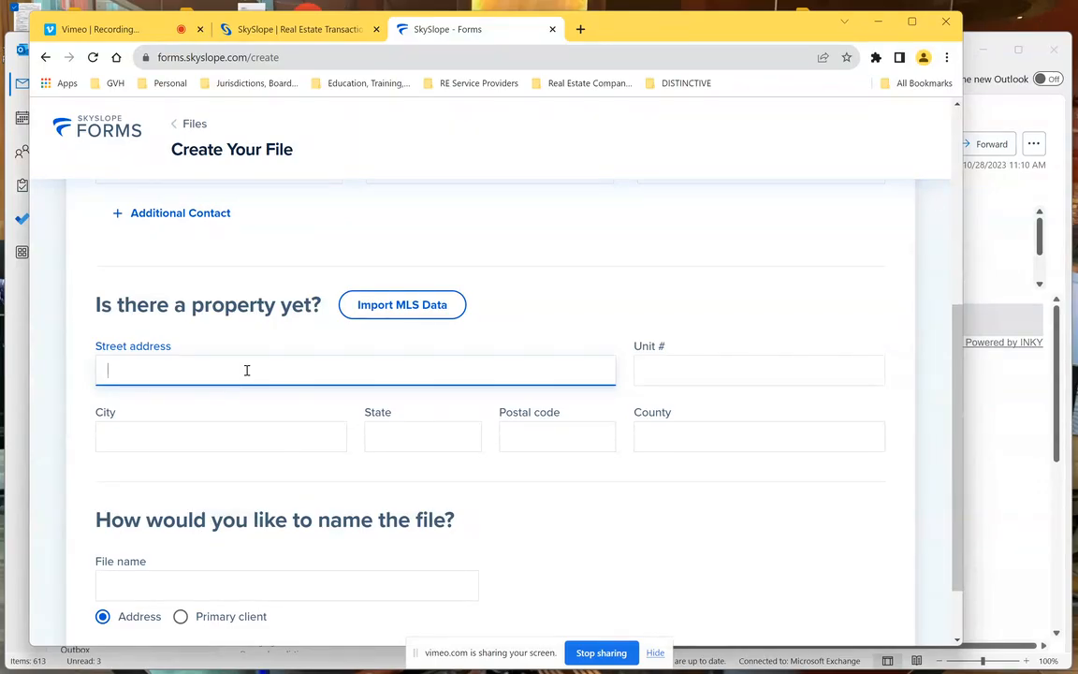
{"action": "type", "text": "akron"}
{"action": "key", "text": "BackSpace"}
{"action": "key", "text": "BackSpace"}
{"action": "key", "text": "BackSpace"}
{"action": "key", "text": "BackSpace"}
{"action": "key", "text": "BackSpace"}
{"action": "type", "text": "123"}
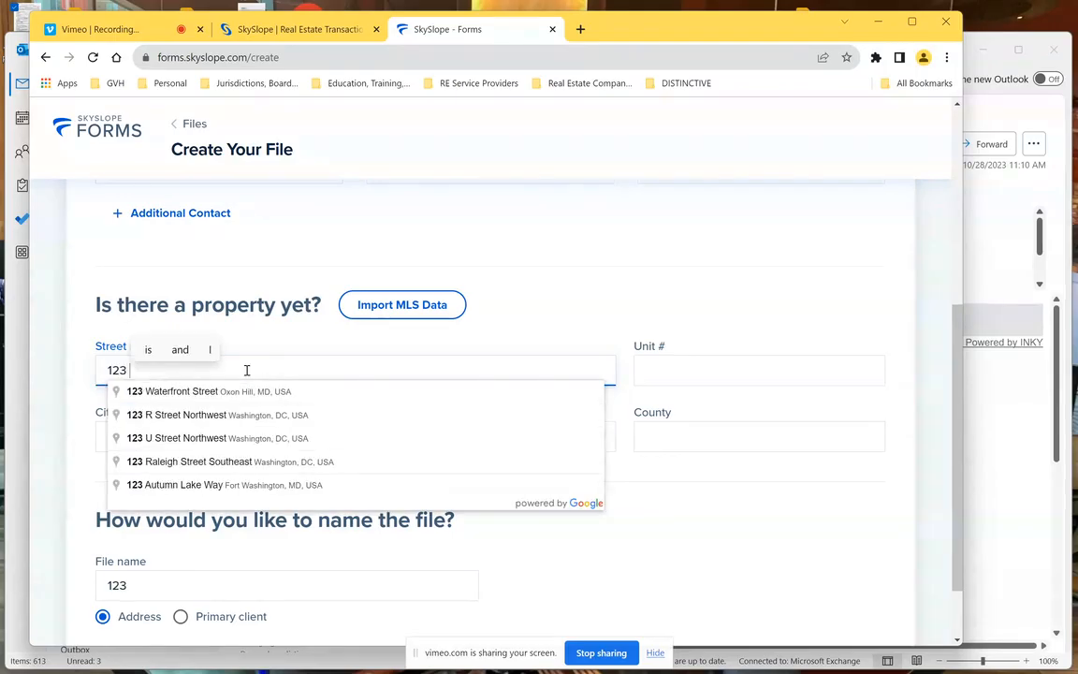
{"action": "type", "text": " main"}
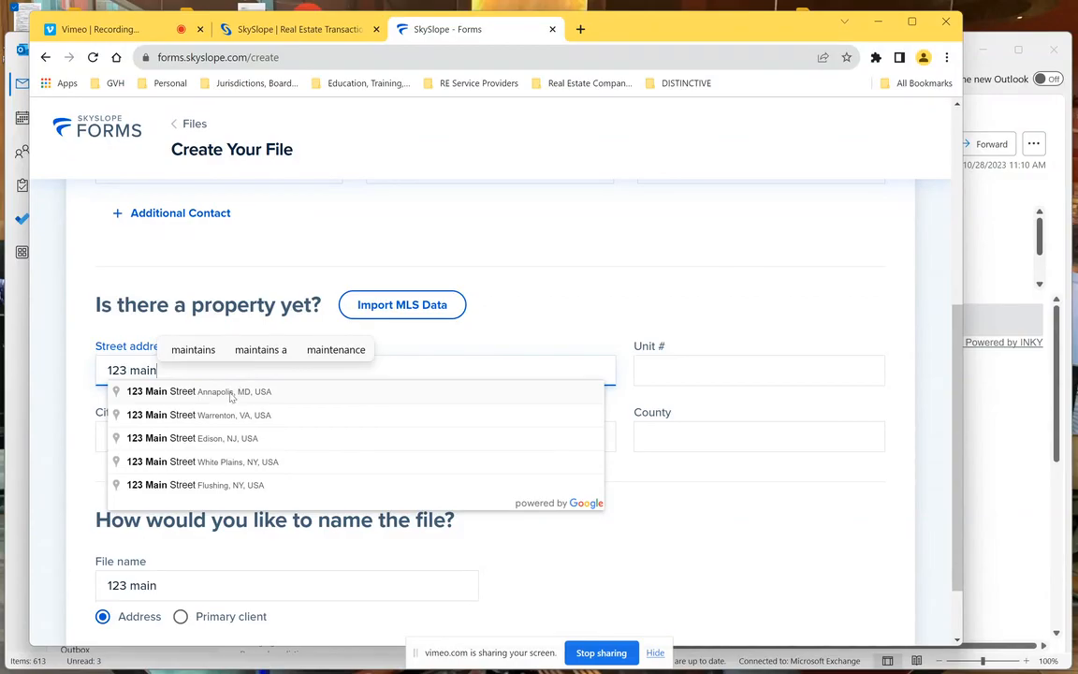
{"action": "left_click", "coordinate": [232, 393]}
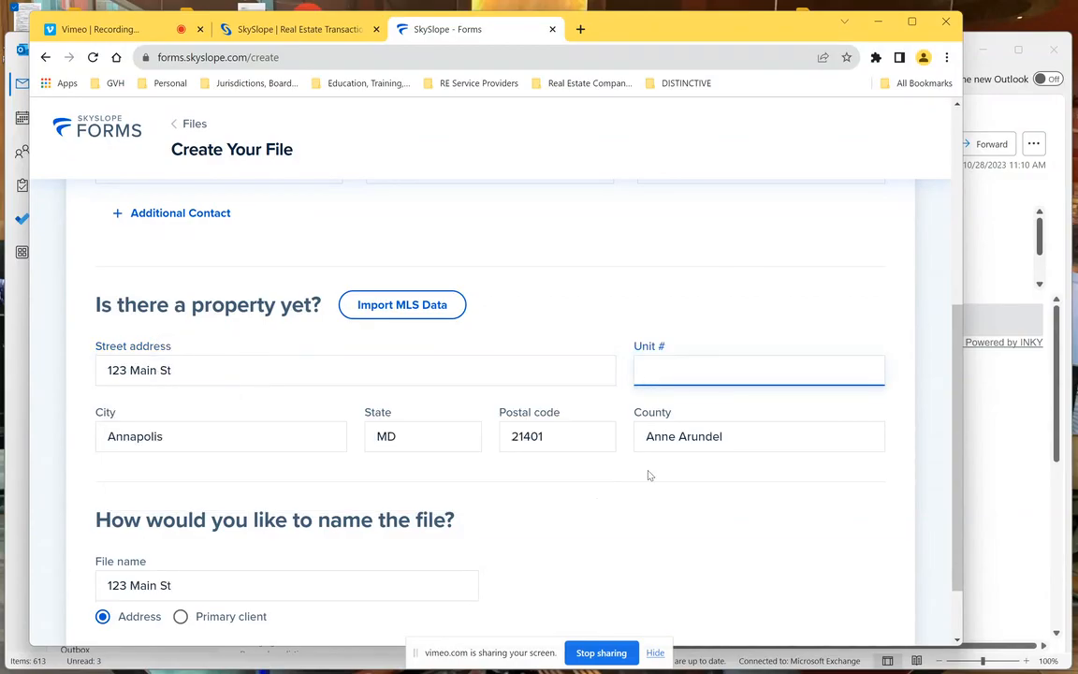
- Replace the county Anne Arundel with Prince Georges and create the file
{"action": "left_click", "coordinate": [736, 441]}
{"action": "key", "text": "BackSpace"}
{"action": "key", "text": "BackSpace"}
{"action": "key", "text": "BackSpace"}
{"action": "key", "text": "BackSpace"}
{"action": "key", "text": "BackSpace"}
{"action": "key", "text": "BackSpace"}
{"action": "key", "text": "BackSpace"}
{"action": "key", "text": "BackSpace"}
{"action": "key", "text": "BackSpace"}
{"action": "key", "text": "BackSpace"}
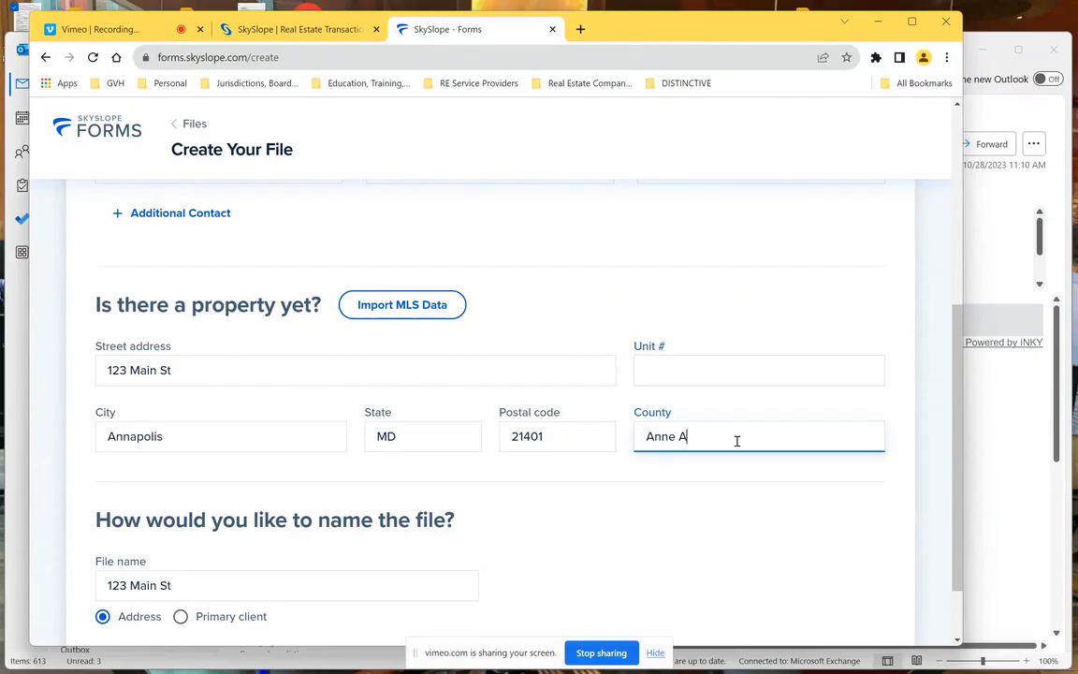
{"action": "type", "text": "Pr"}
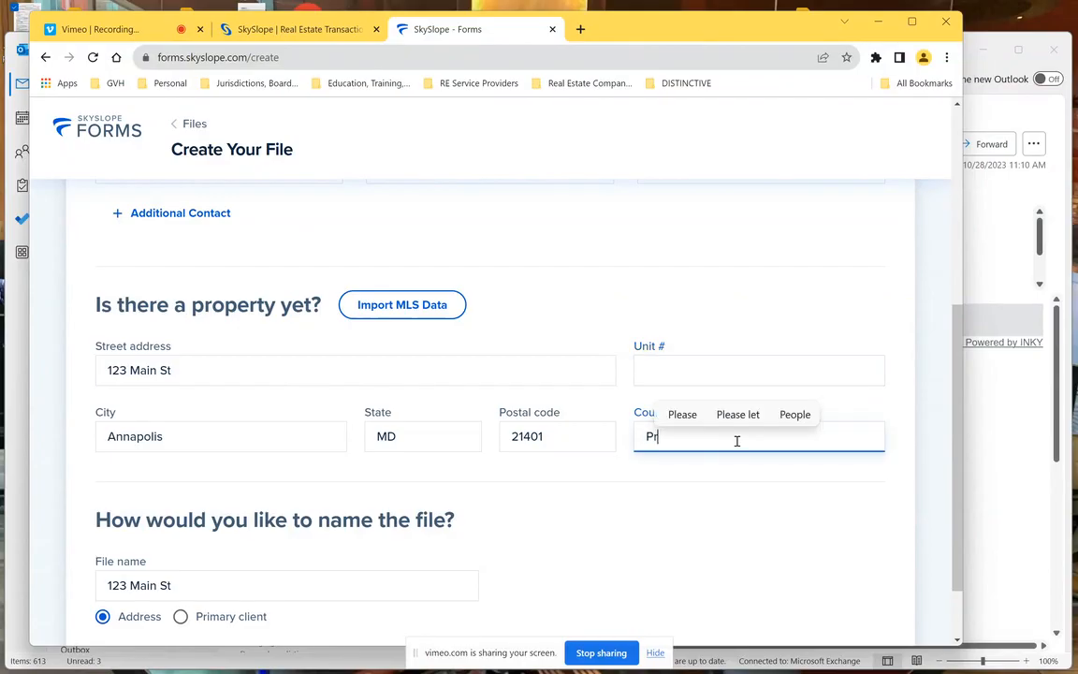
{"action": "type", "text": "ince George"}
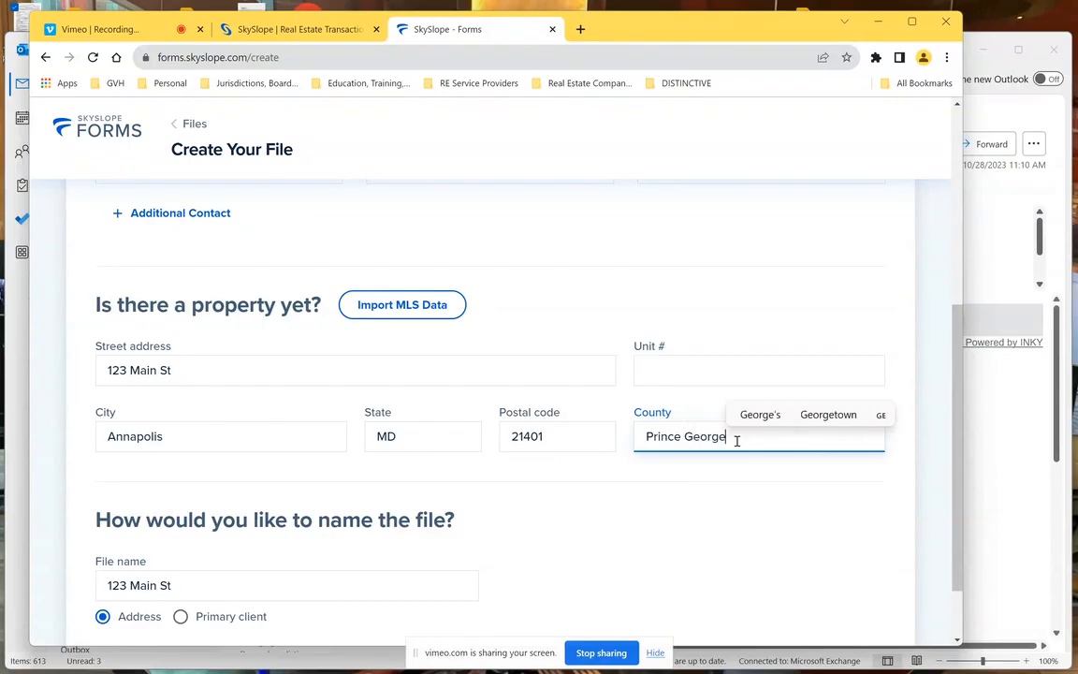
{"action": "type", "text": "s"}
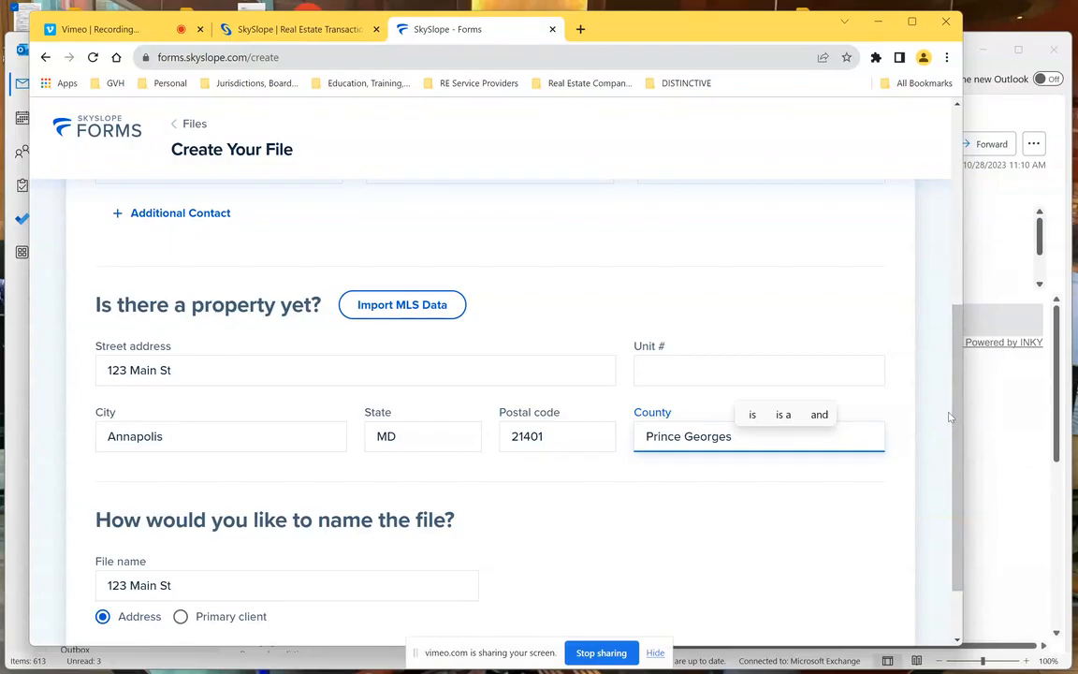
{"action": "left_click_drag", "start_coordinate": [954, 439], "coordinate": [953, 491]}
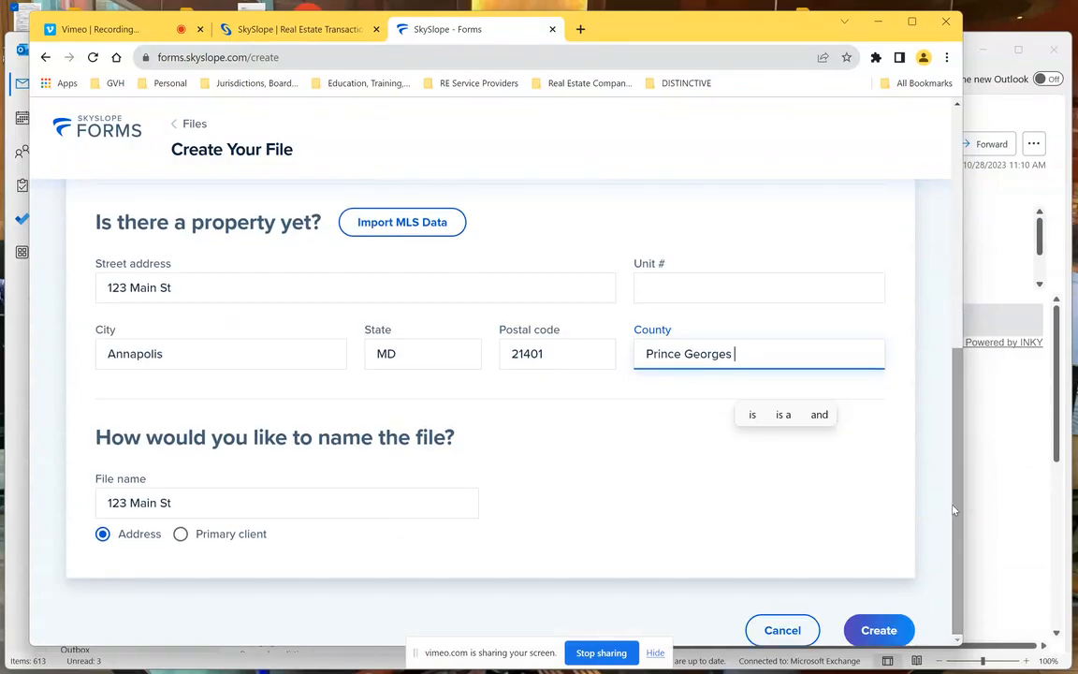
{"action": "left_click", "coordinate": [893, 631]}
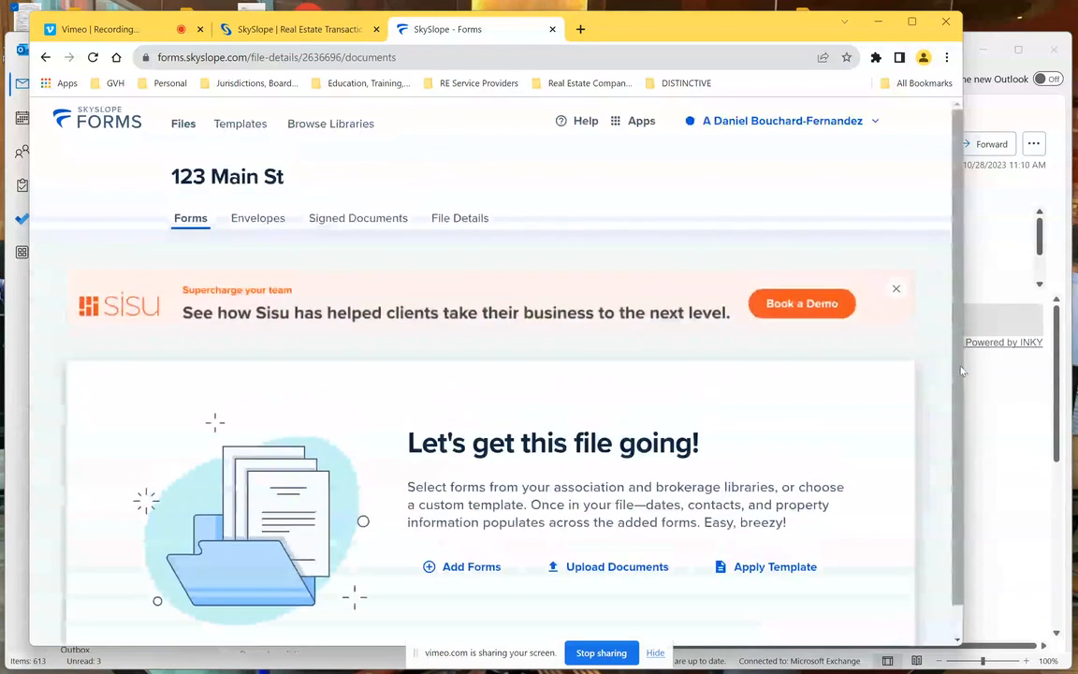
- Dismiss the Sisu banner and open Add Forms for the 123 Main St file
{"action": "left_click", "coordinate": [896, 288]}
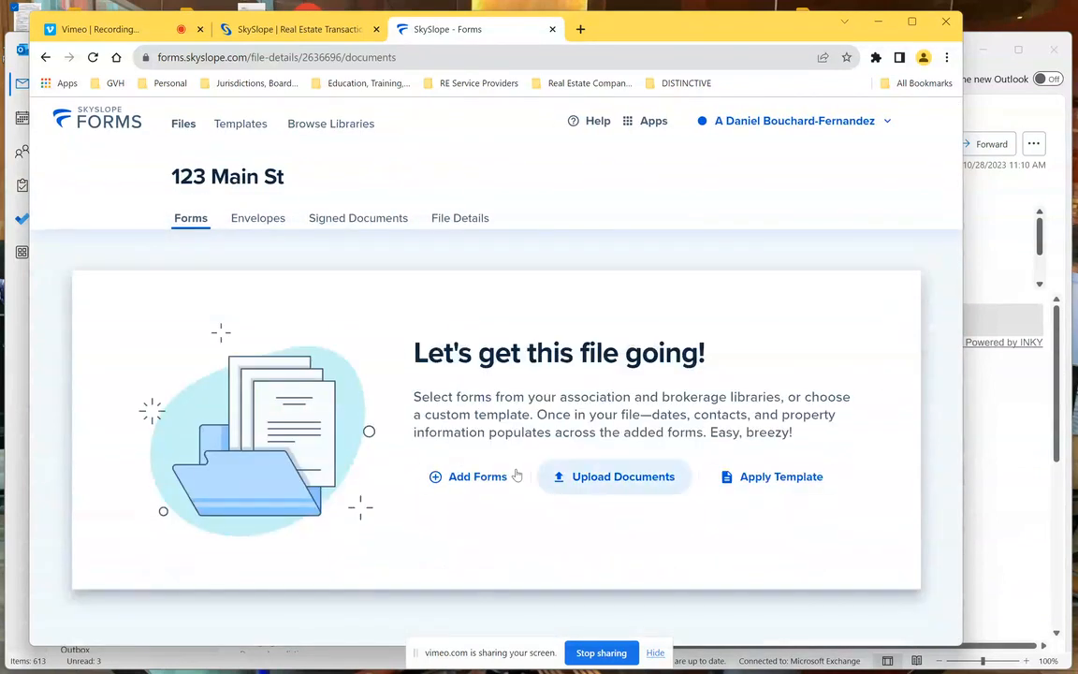
{"action": "left_click", "coordinate": [468, 477]}
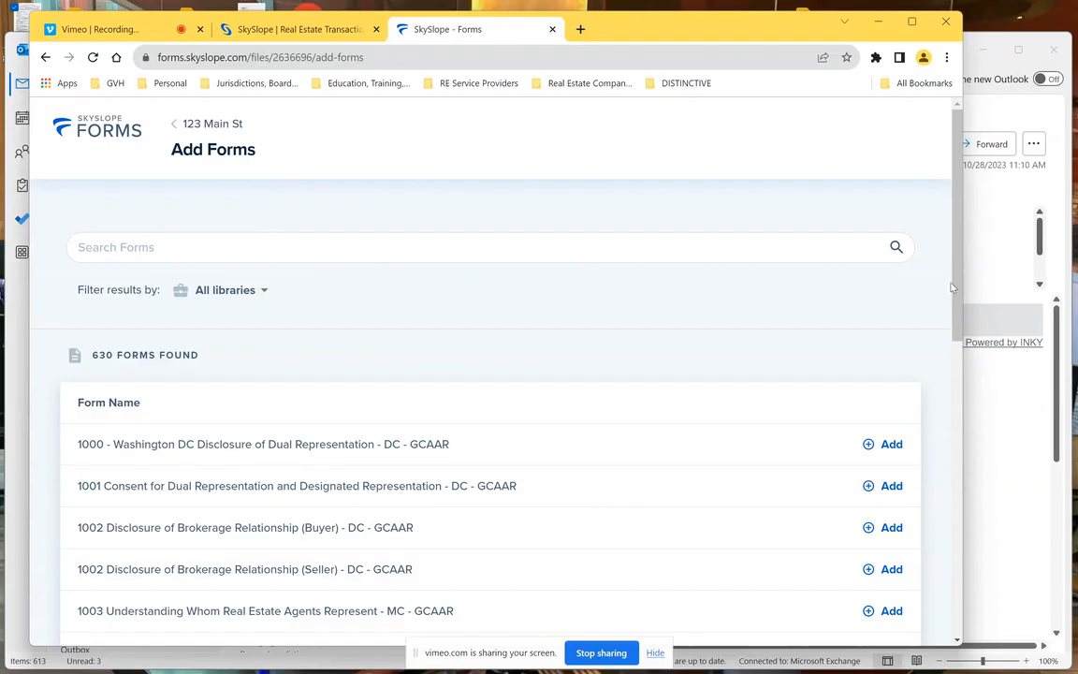
- Filter forms to the Maryland Realtors - MR library and search for 'exclus'
{"action": "left_click", "coordinate": [243, 294]}
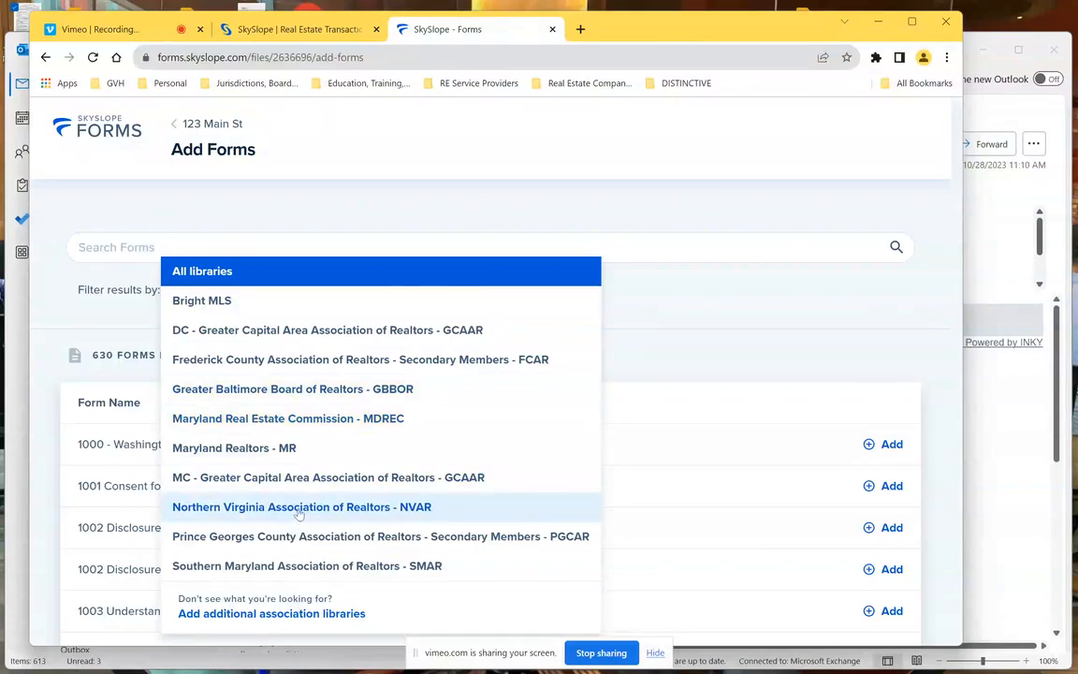
{"action": "left_click", "coordinate": [264, 449]}
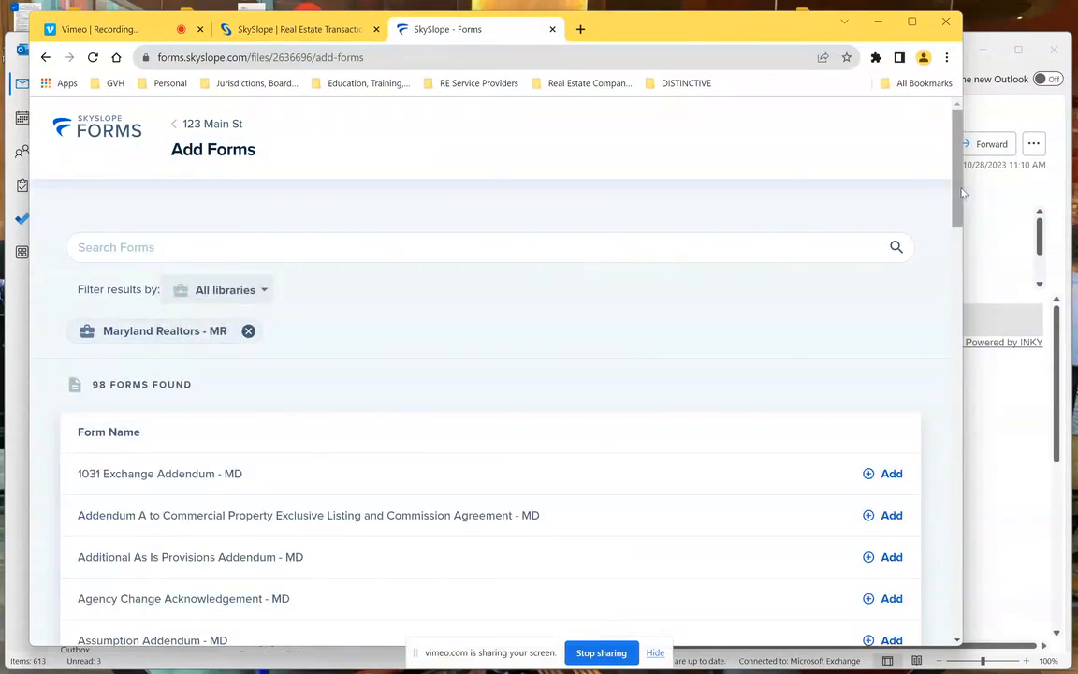
{"action": "scroll", "coordinate": [958, 194], "scroll_direction": "down", "scroll_amount": 2}
{"action": "scroll", "coordinate": [958, 194], "scroll_direction": "up", "scroll_amount": 2}
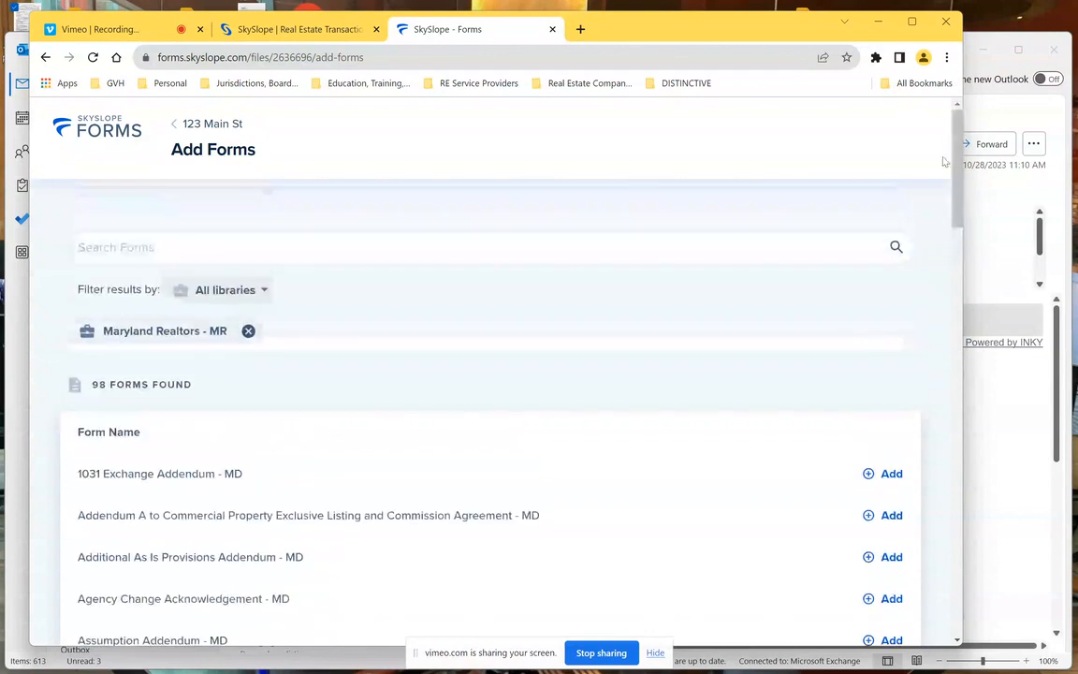
{"action": "left_click", "coordinate": [450, 243]}
{"action": "type", "text": "listing"}
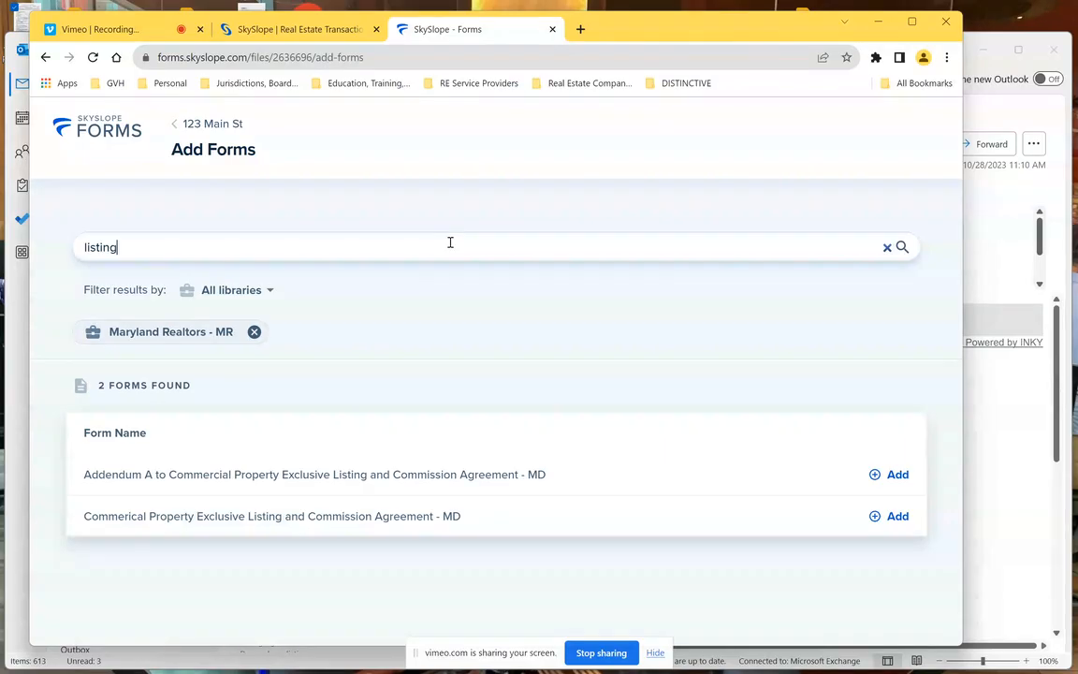
{"action": "key", "text": "BackSpace"}
{"action": "key", "text": "BackSpace"}
{"action": "key", "text": "BackSpace"}
{"action": "key", "text": "BackSpace"}
{"action": "key", "text": "BackSpace"}
{"action": "key", "text": "BackSpace"}
{"action": "key", "text": "BackSpace"}
{"action": "type", "text": "excl"}
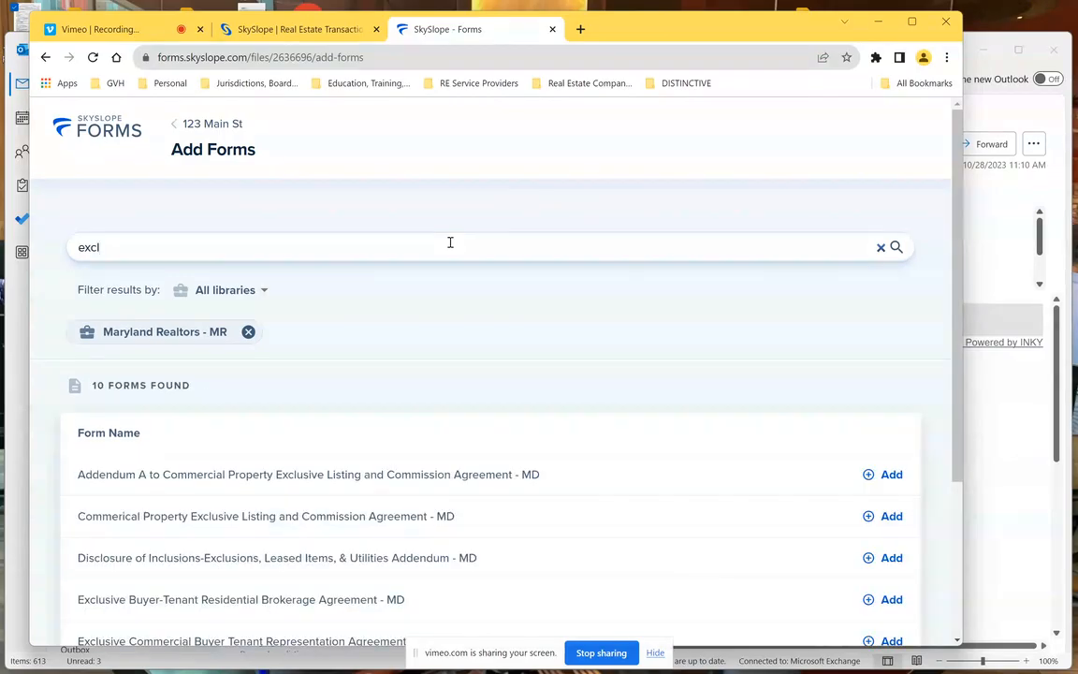
{"action": "type", "text": "us"}
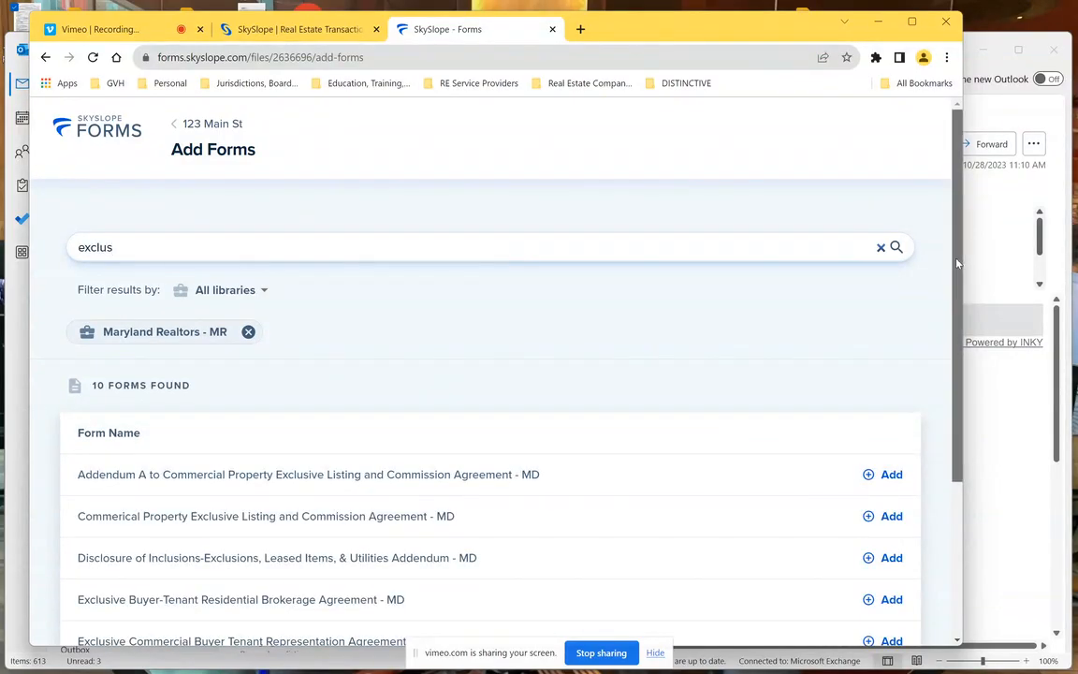
- Preview the Exclusive Right to Sell Residential Brokerage Agreement - MD and add it to the file
{"action": "scroll", "coordinate": [962, 254], "scroll_direction": "down", "scroll_amount": 3}
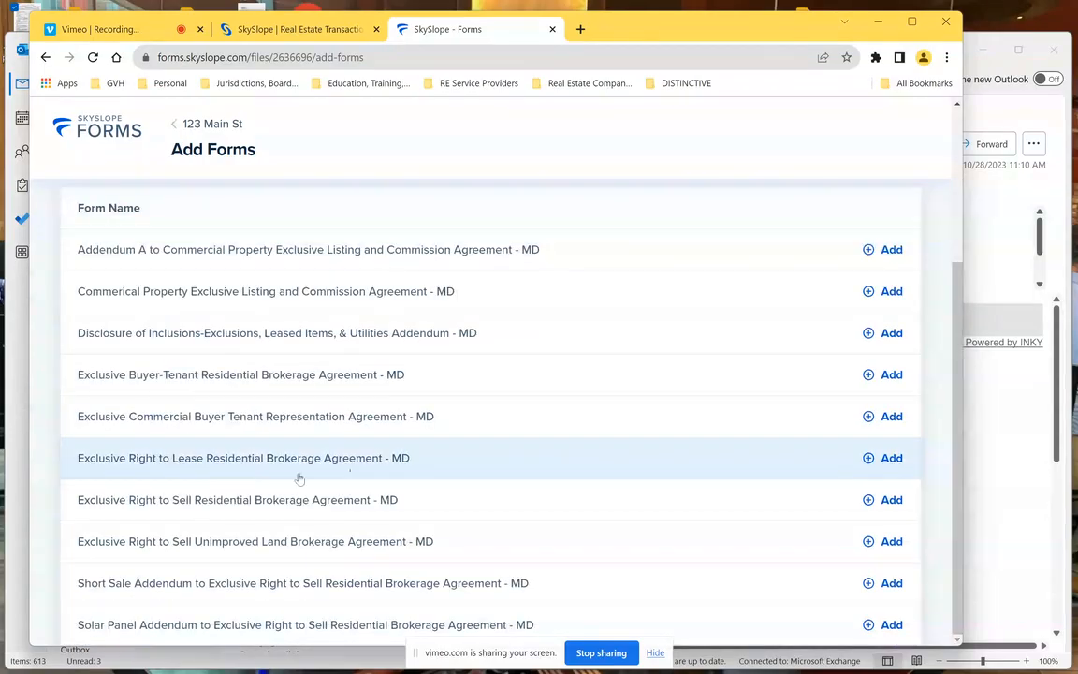
{"action": "left_click", "coordinate": [195, 502]}
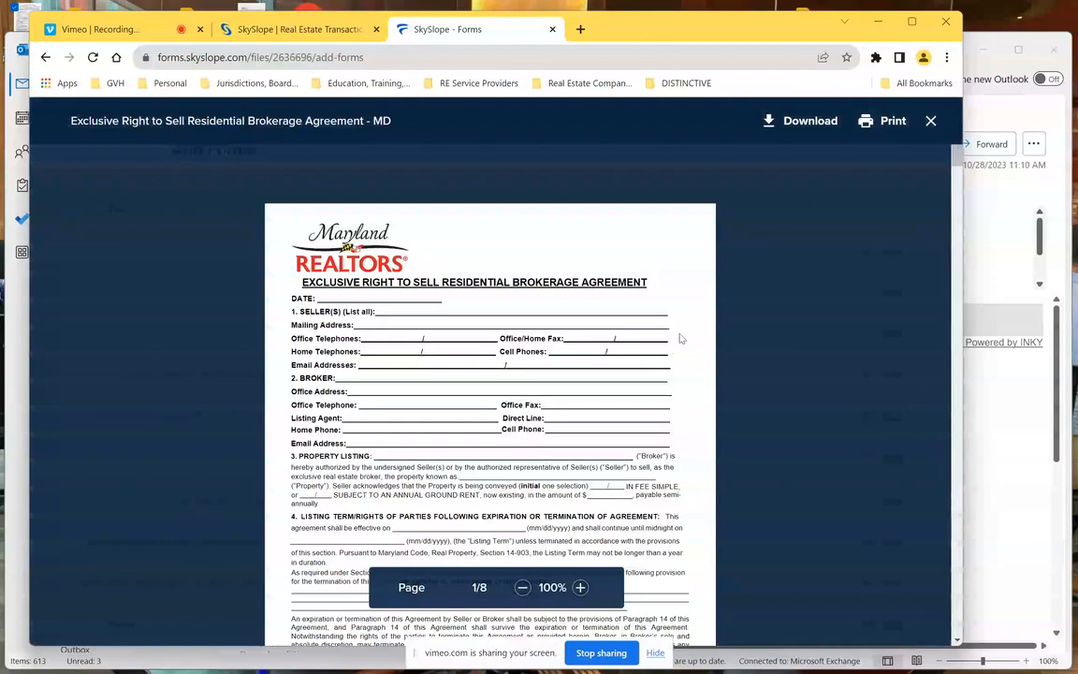
{"action": "left_click", "coordinate": [932, 122]}
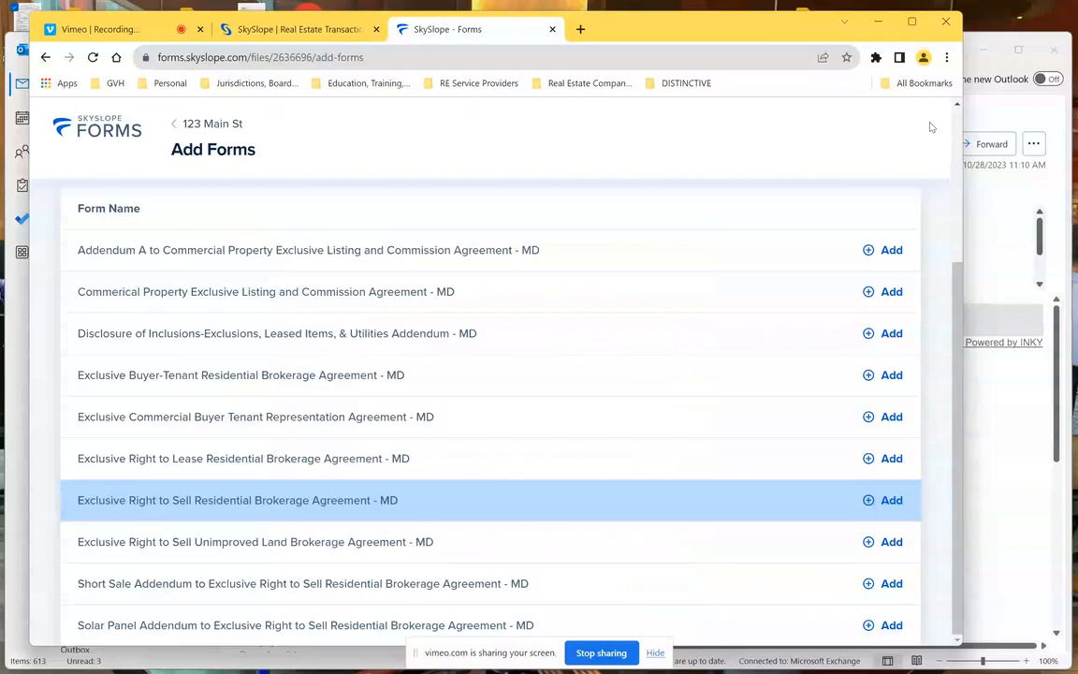
{"action": "left_click", "coordinate": [890, 501]}
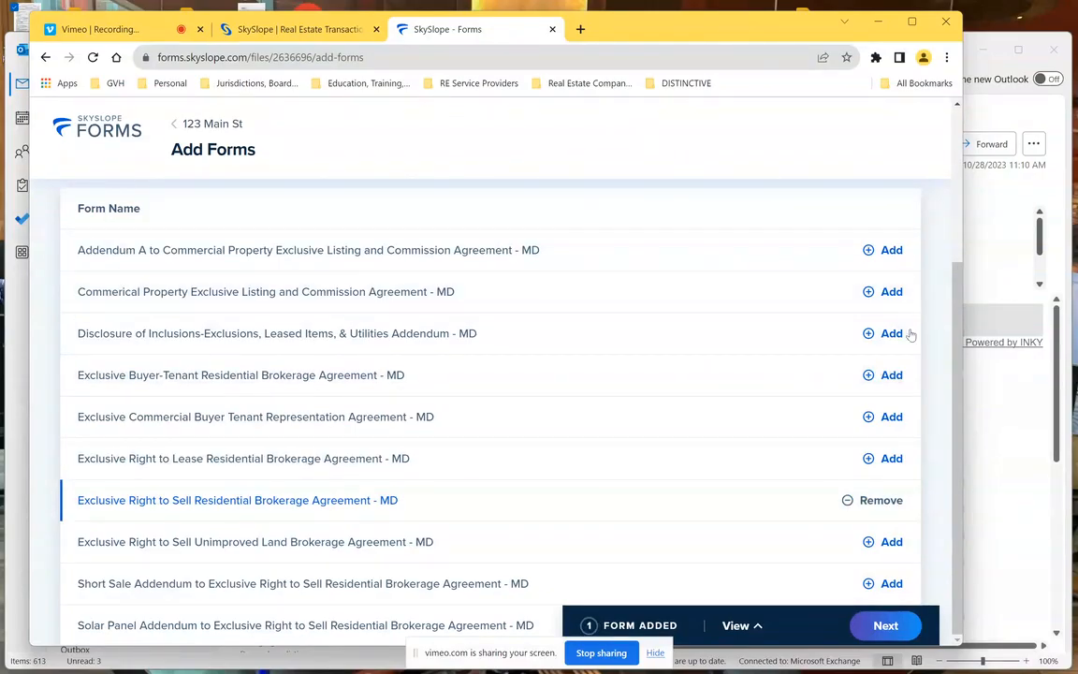
{"action": "scroll", "coordinate": [944, 280], "scroll_direction": "up", "scroll_amount": 2}
{"action": "scroll", "coordinate": [945, 280], "scroll_direction": "up", "scroll_amount": 1}
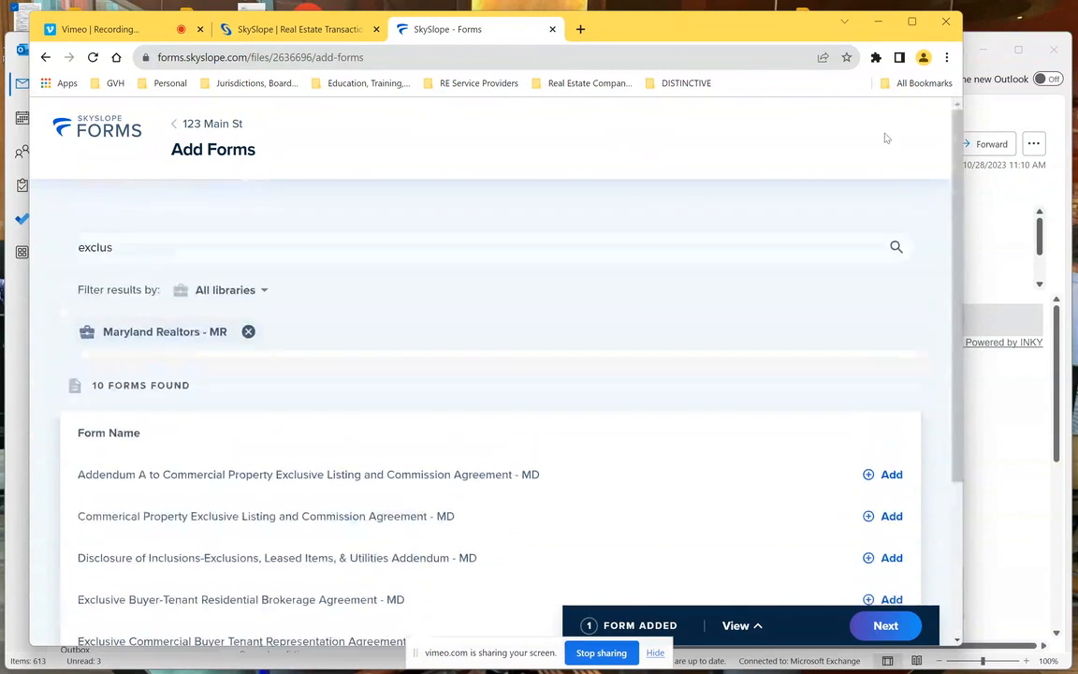
- Search 'dual' and preview the Consent for Dual Agency (Seller) - MD form
{"action": "left_click", "coordinate": [205, 248]}
{"action": "key", "text": "BackSpace"}
{"action": "key", "text": "BackSpace"}
{"action": "key", "text": "BackSpace"}
{"action": "key", "text": "BackSpace"}
{"action": "key", "text": "BackSpace"}
{"action": "key", "text": "BackSpace"}
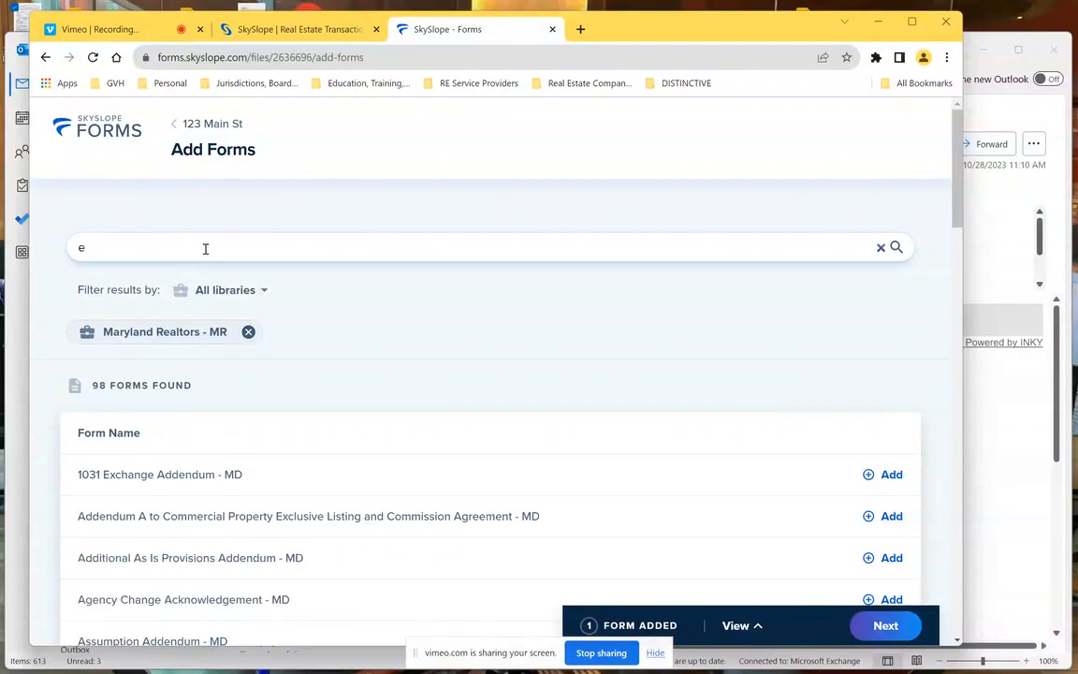
{"action": "type", "text": "dul"}
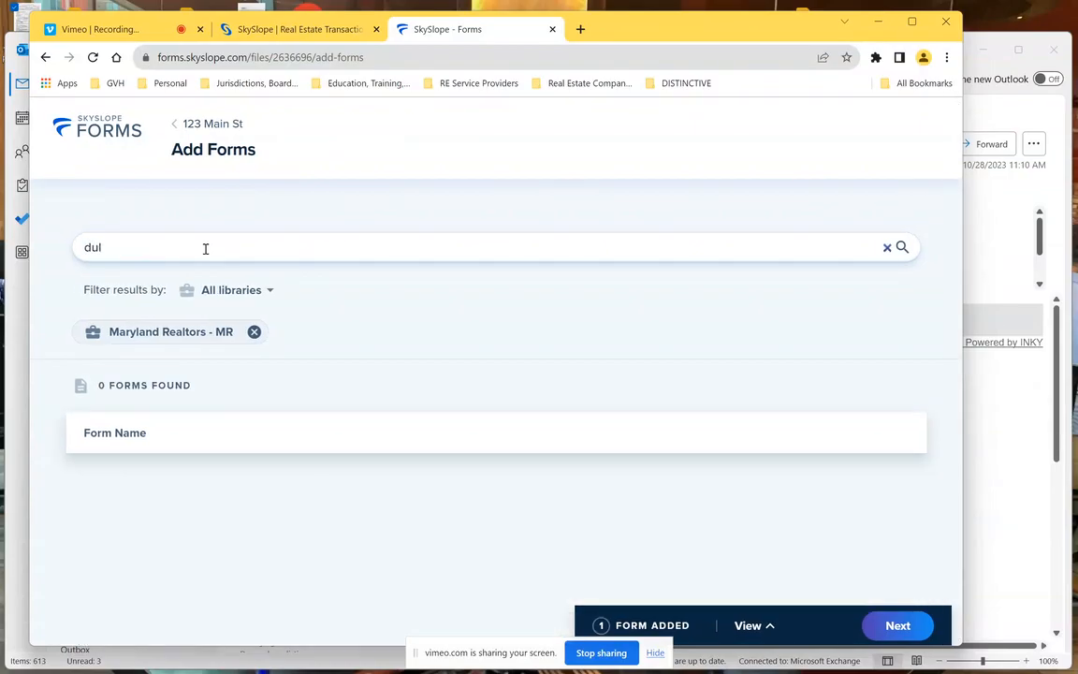
{"action": "key", "text": "BackSpace"}
{"action": "type", "text": "al"}
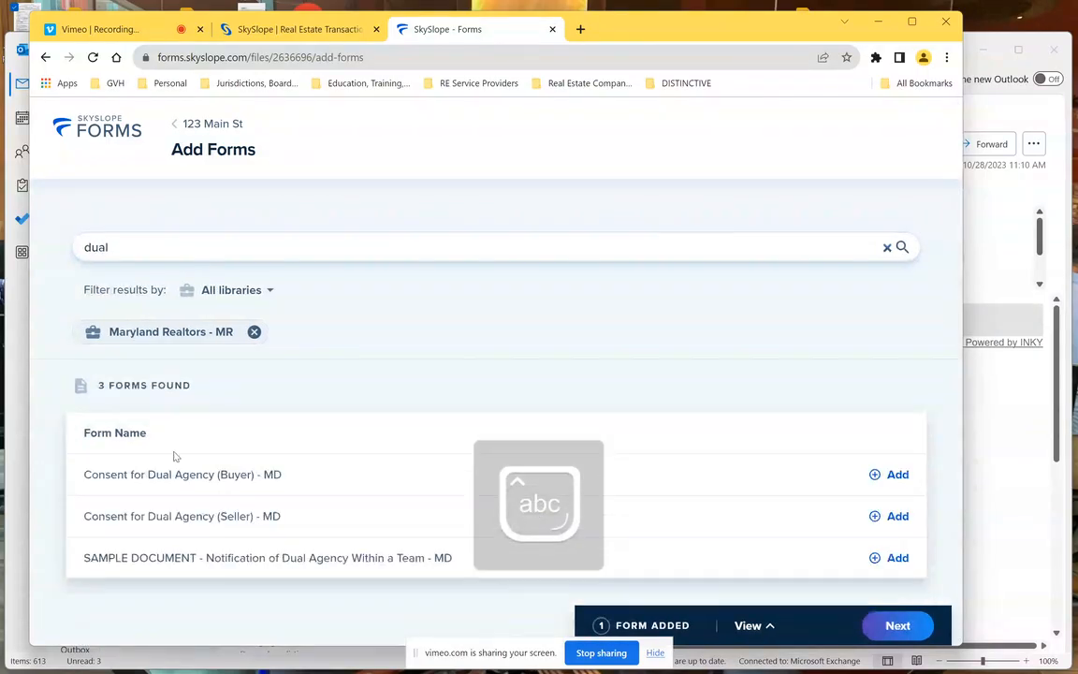
{"action": "left_click", "coordinate": [150, 516]}
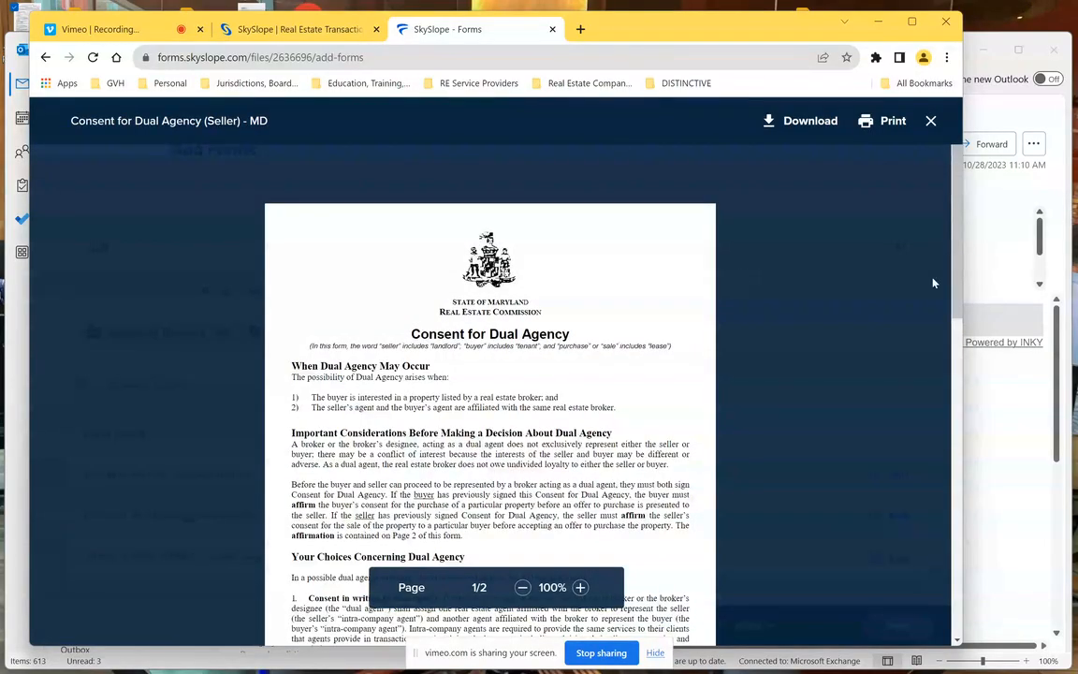
{"action": "scroll", "coordinate": [949, 215], "scroll_direction": "down", "scroll_amount": 1}
{"action": "left_click_drag", "start_coordinate": [950, 212], "coordinate": [951, 210]}
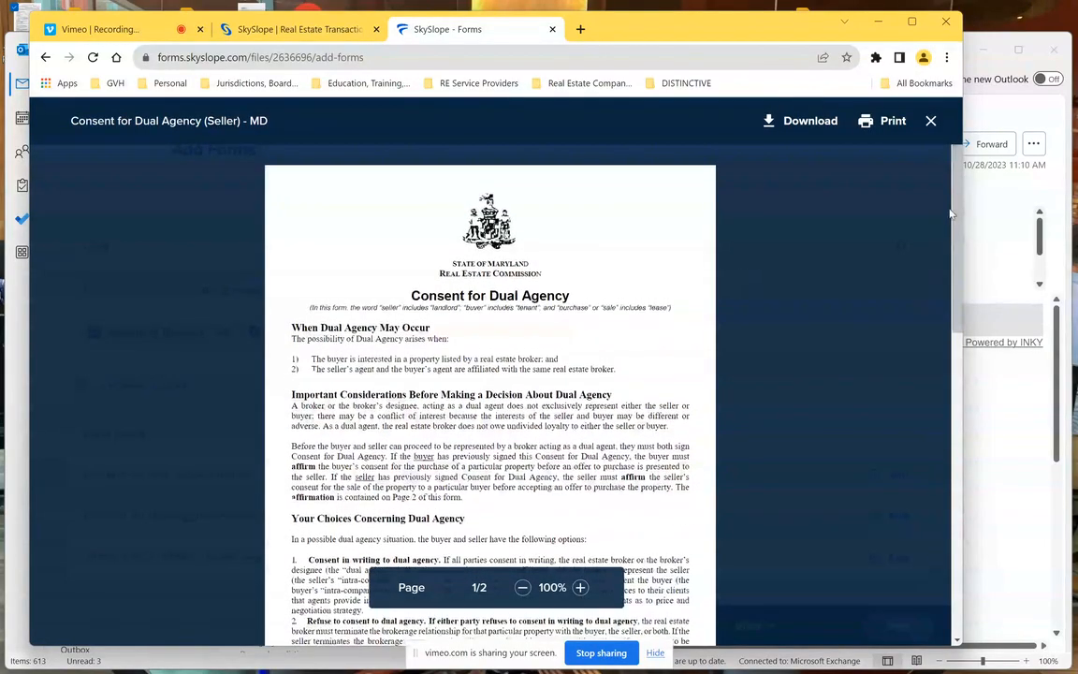
{"action": "left_click", "coordinate": [932, 121]}
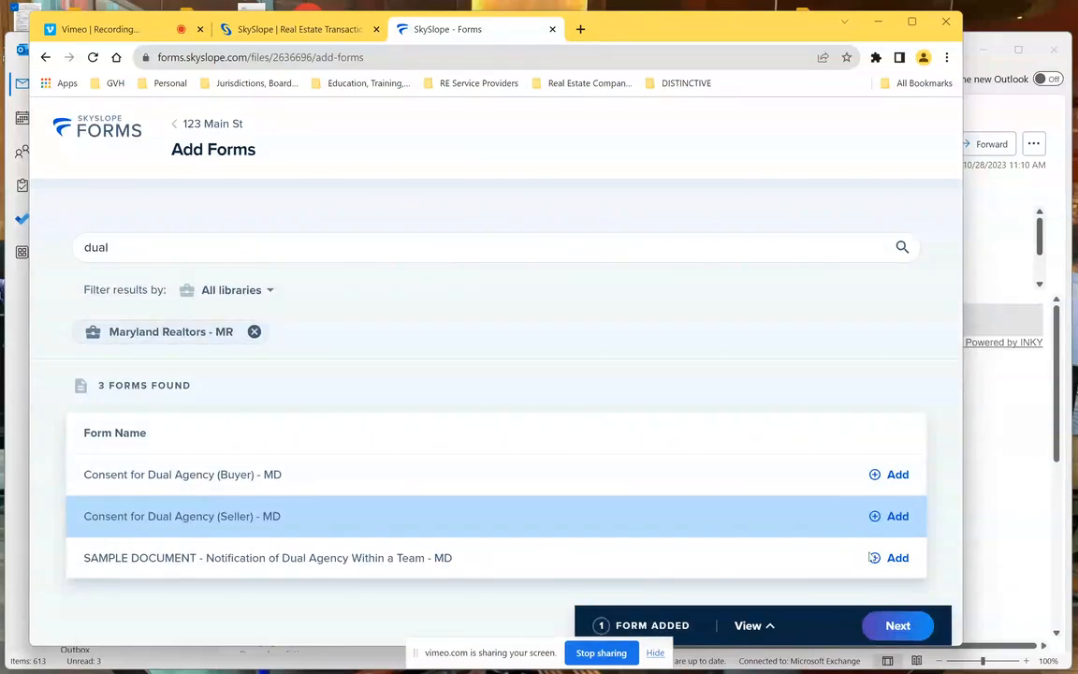
- Return to Add Forms, search 'consen' and add Consent for Dual Agency (Seller) to the file
{"action": "left_click", "coordinate": [894, 627]}
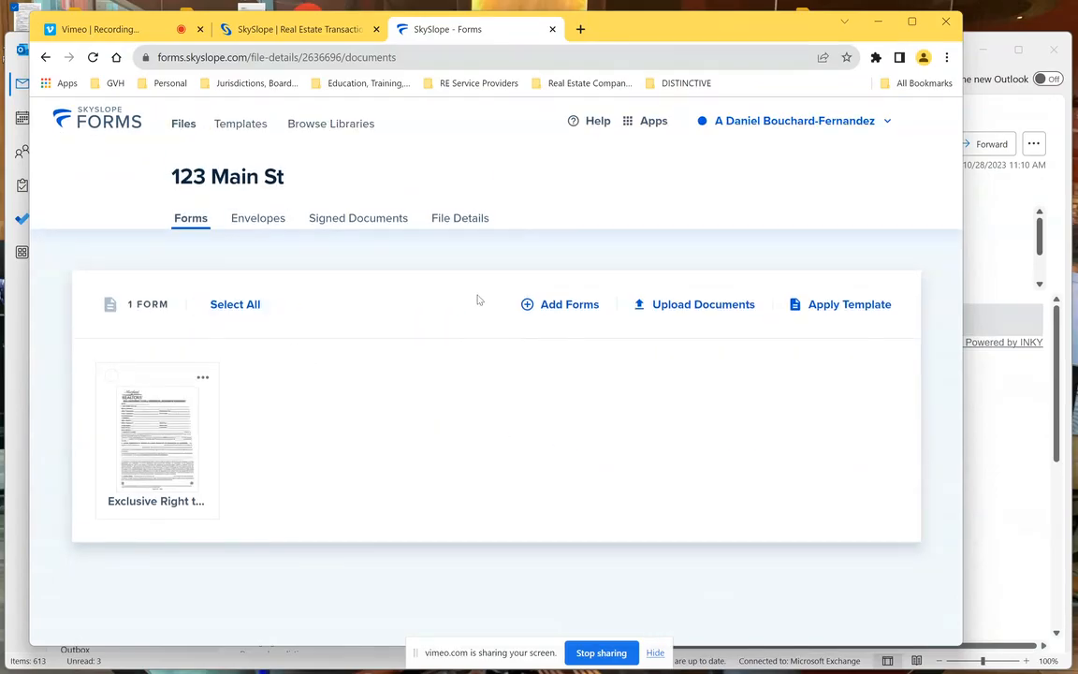
{"action": "left_click", "coordinate": [569, 307]}
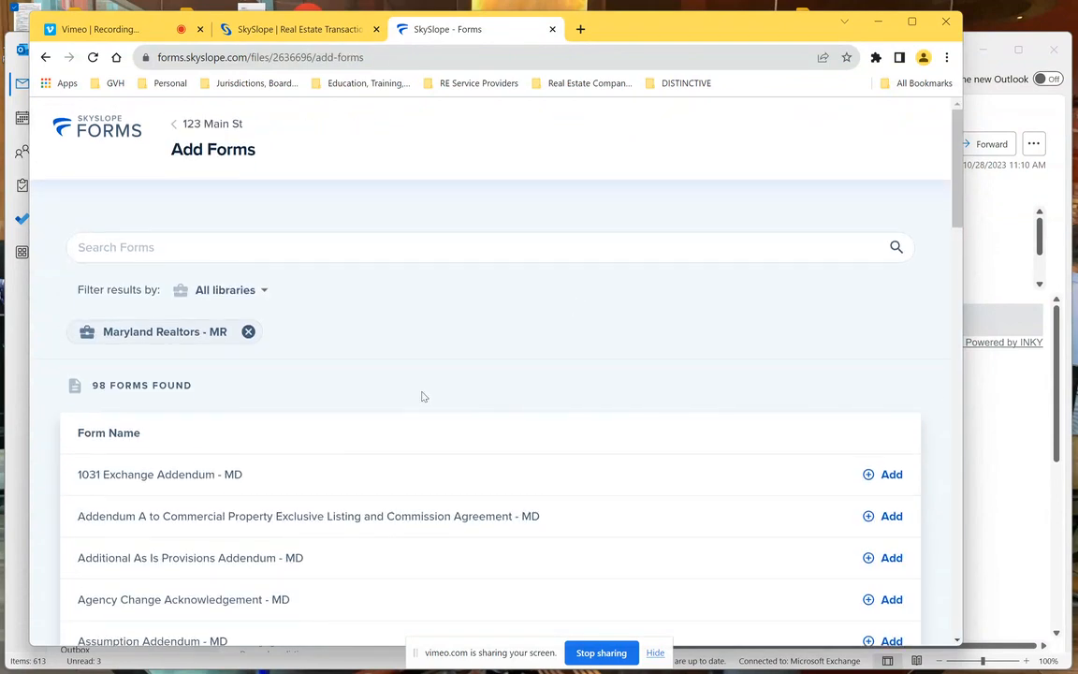
{"action": "left_click", "coordinate": [269, 258]}
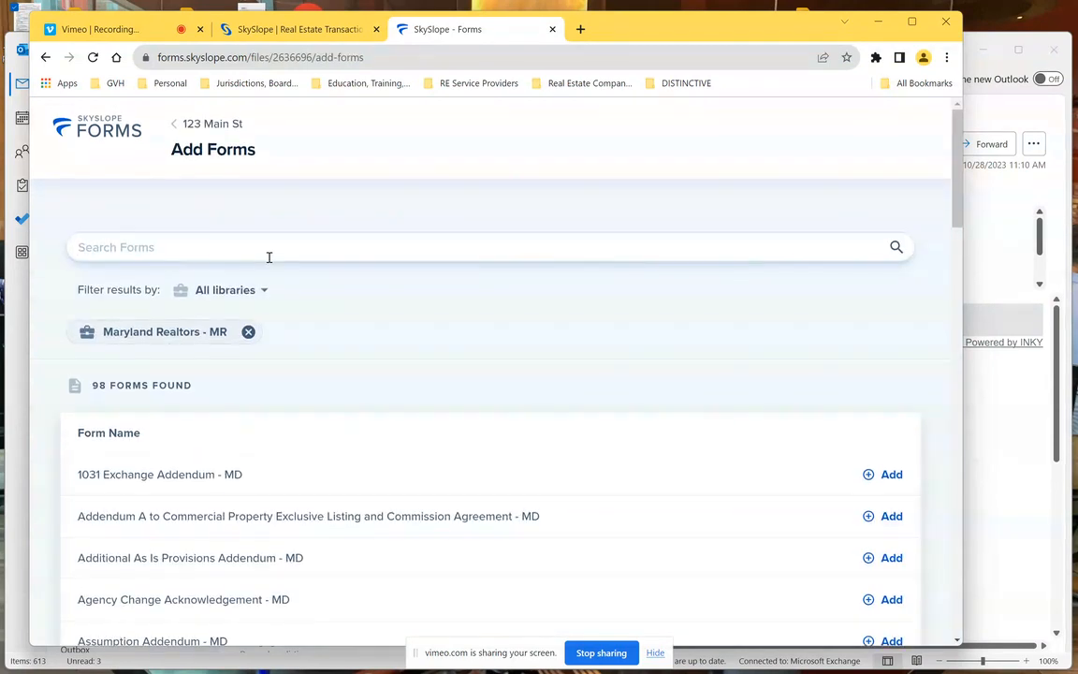
{"action": "type", "text": "consen"}
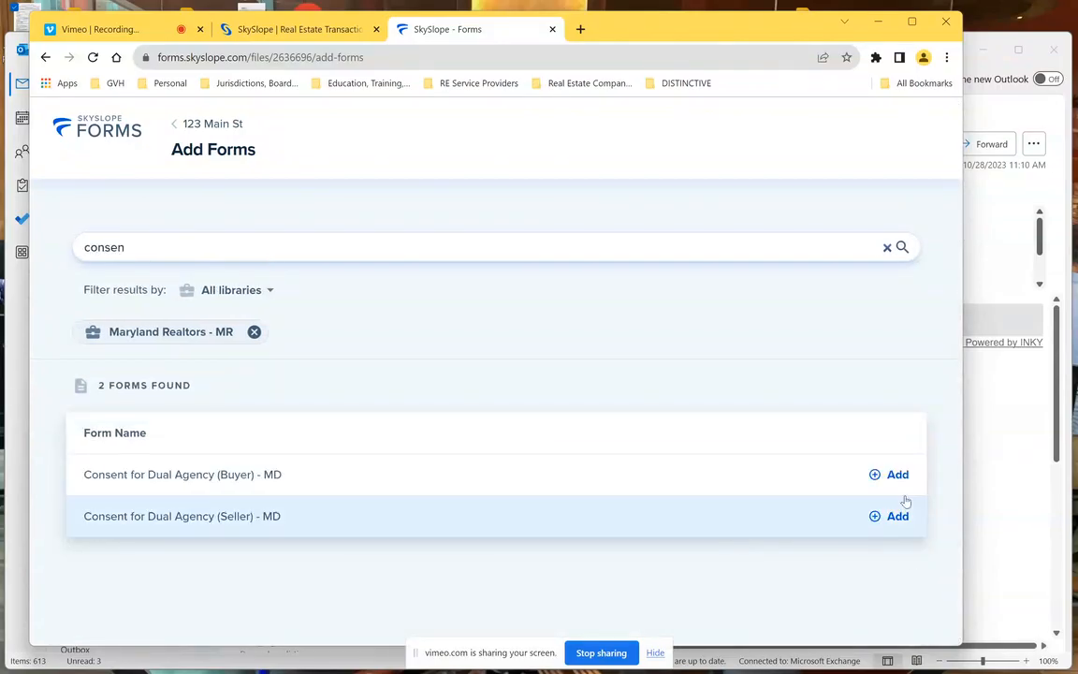
{"action": "left_click", "coordinate": [898, 523]}
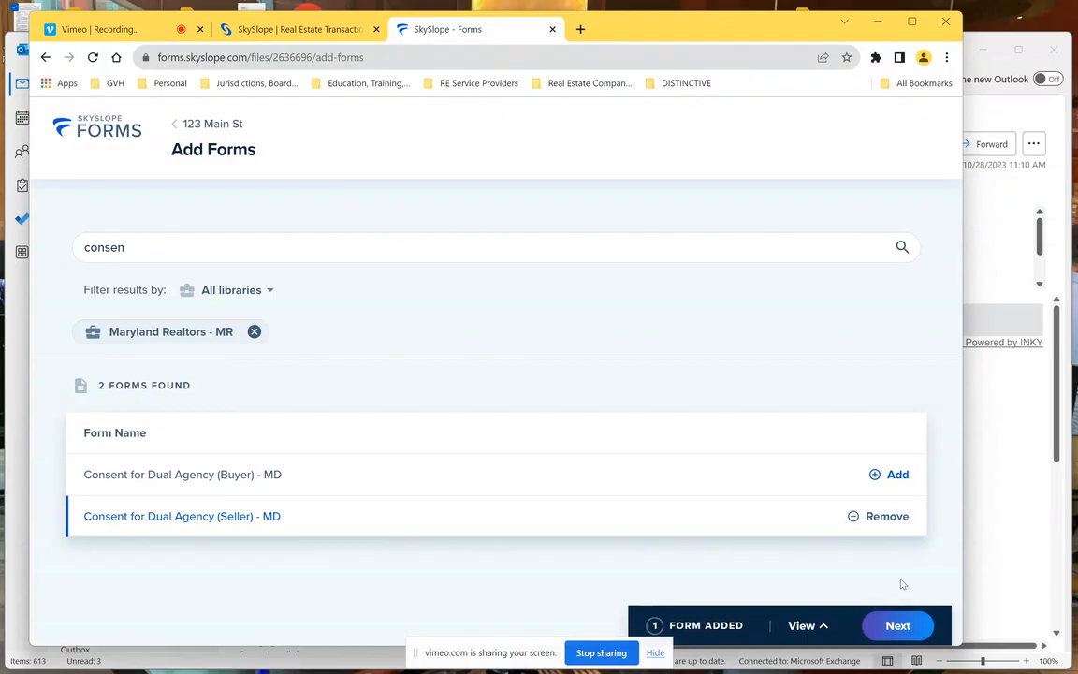
{"action": "left_click", "coordinate": [898, 626]}
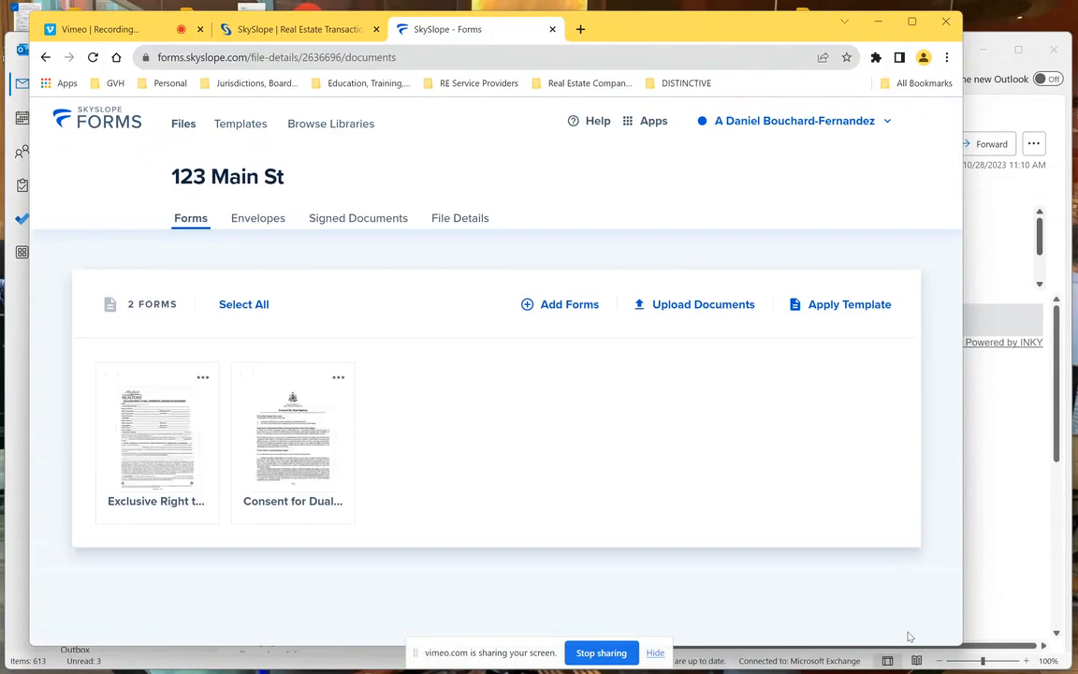
{"action": "left_click", "coordinate": [242, 305]}
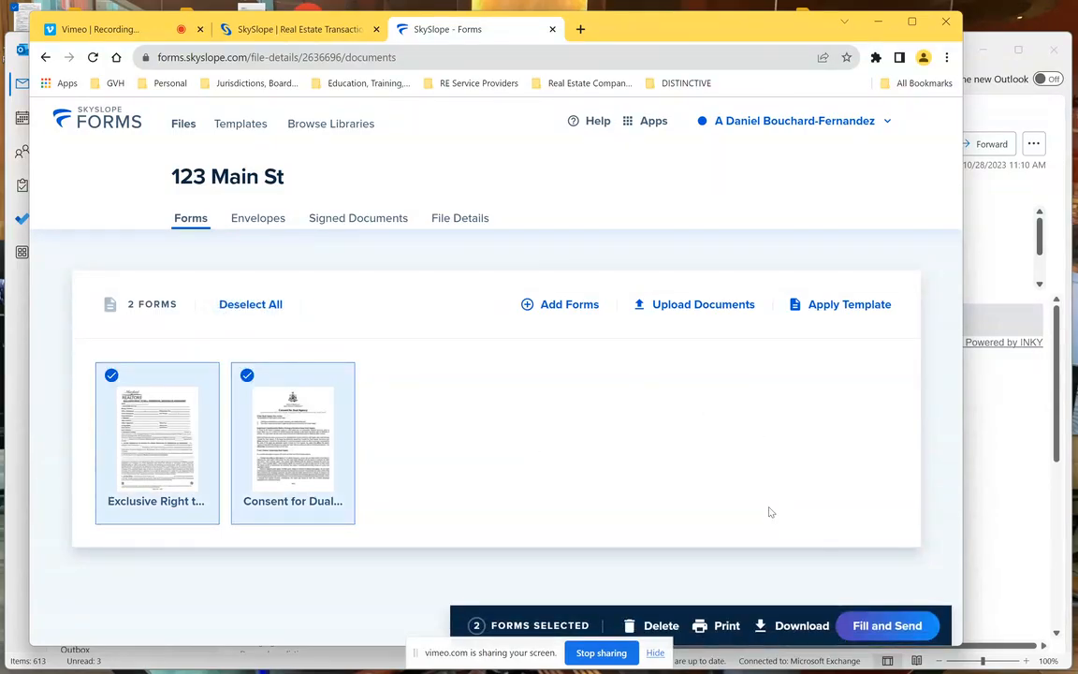
{"action": "left_click", "coordinate": [173, 432]}
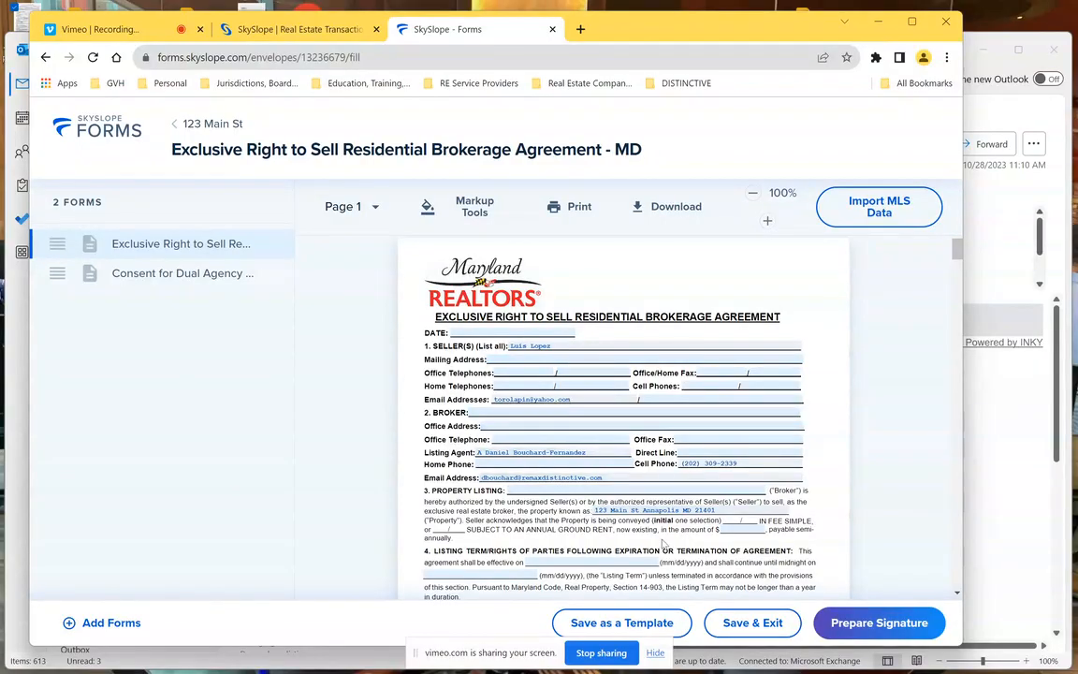
{"action": "scroll", "coordinate": [663, 543], "scroll_direction": "down", "scroll_amount": 2}
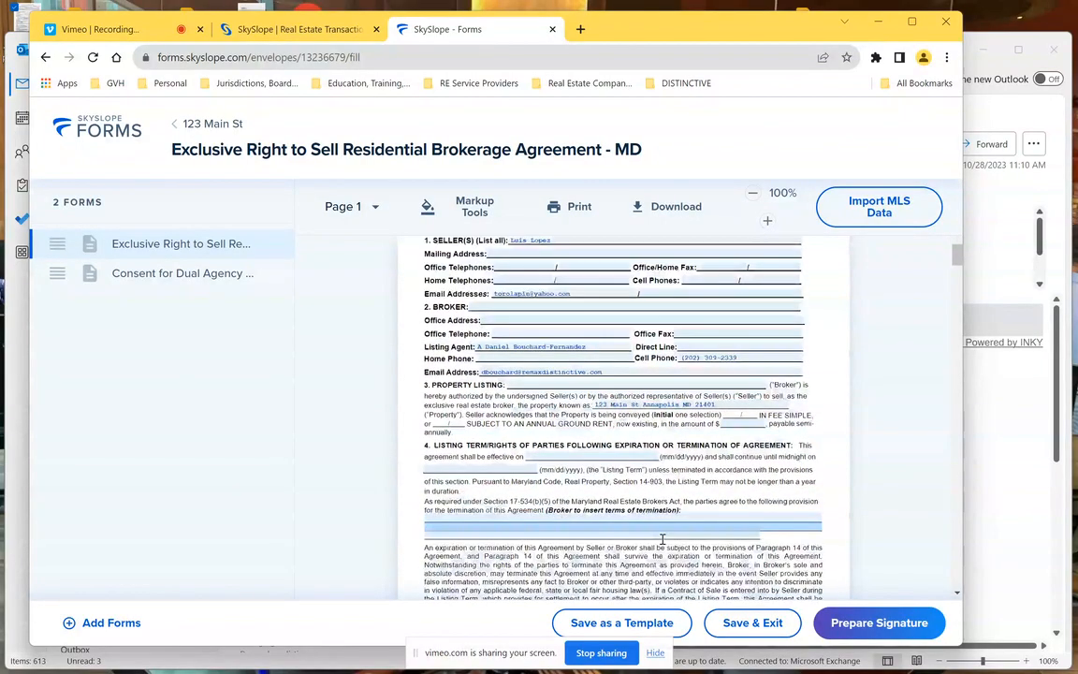
{"action": "scroll", "coordinate": [662, 540], "scroll_direction": "down", "scroll_amount": 6}
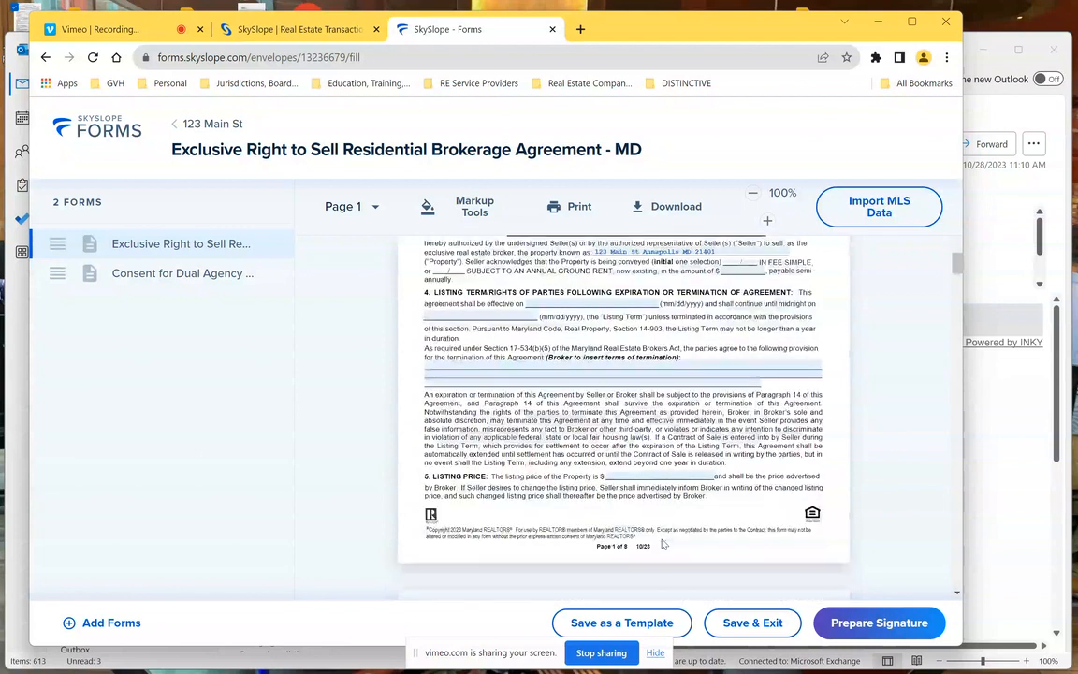
{"action": "scroll", "coordinate": [663, 540], "scroll_direction": "down", "scroll_amount": 15}
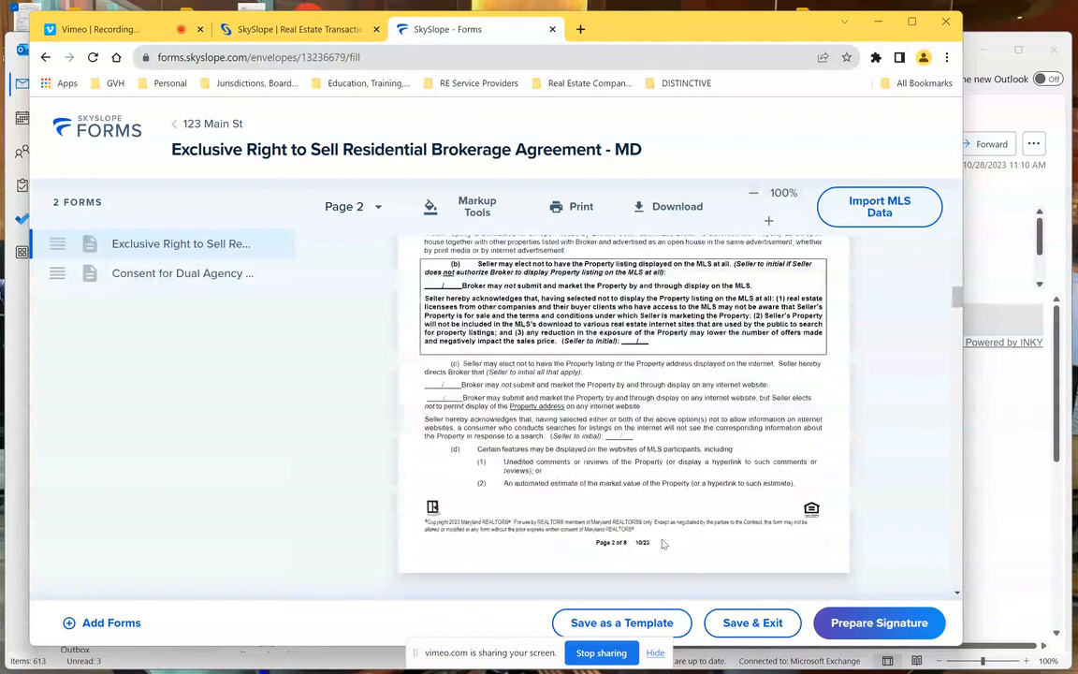
{"action": "scroll", "coordinate": [663, 543], "scroll_direction": "down", "scroll_amount": 1}
{"action": "scroll", "coordinate": [662, 543], "scroll_direction": "down", "scroll_amount": 18}
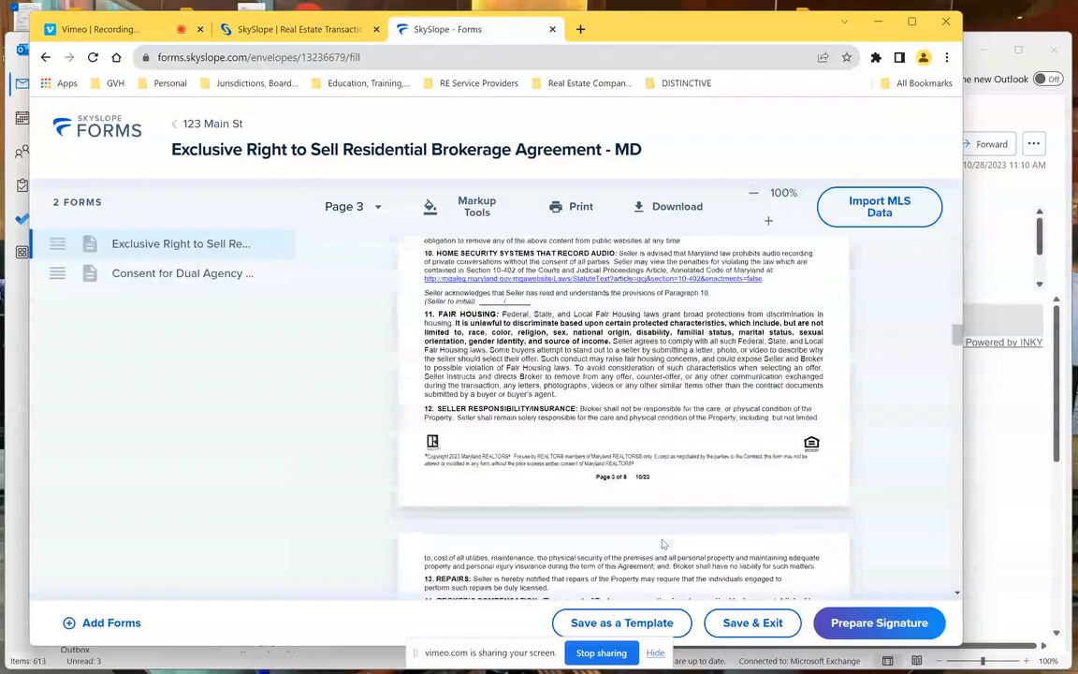
{"action": "scroll", "coordinate": [663, 543], "scroll_direction": "down", "scroll_amount": 18}
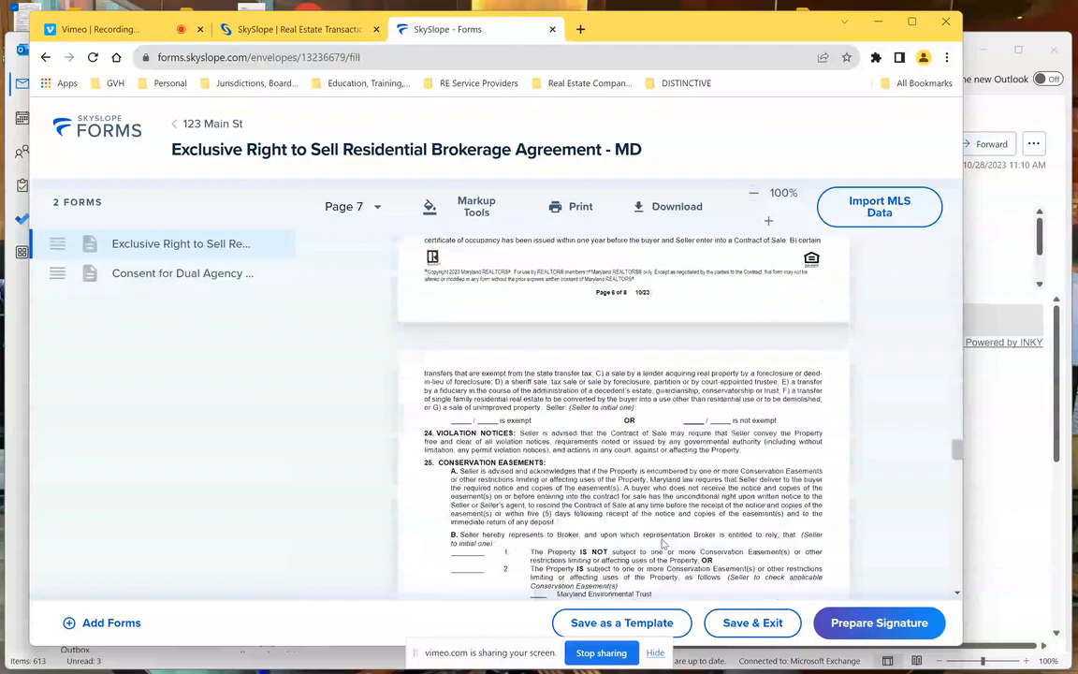
{"action": "scroll", "coordinate": [664, 545], "scroll_direction": "down", "scroll_amount": 1}
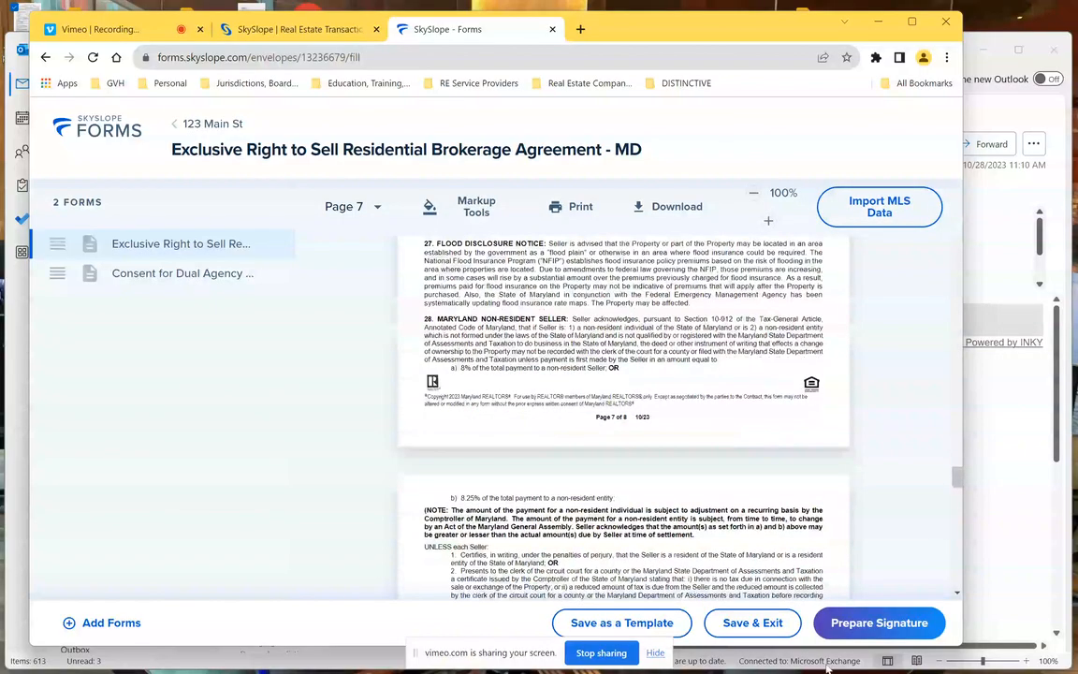
- Prepare signatures with the Seller Agent also set to Needs to sign, then continue to DocuSign
{"action": "left_click", "coordinate": [880, 623]}
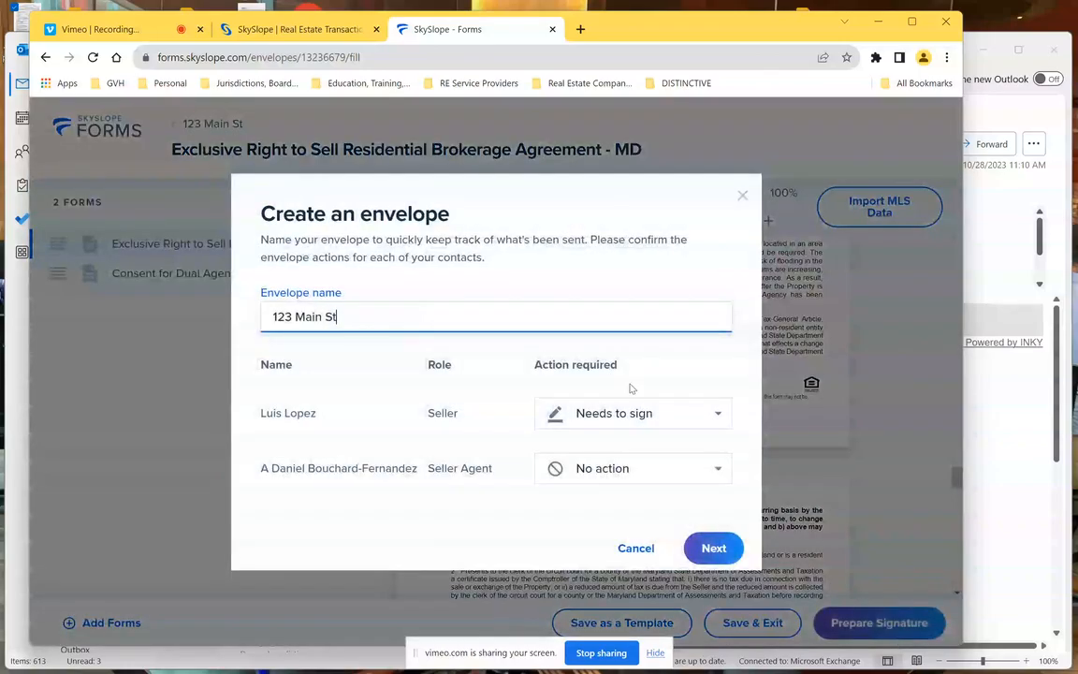
{"action": "left_click", "coordinate": [707, 478]}
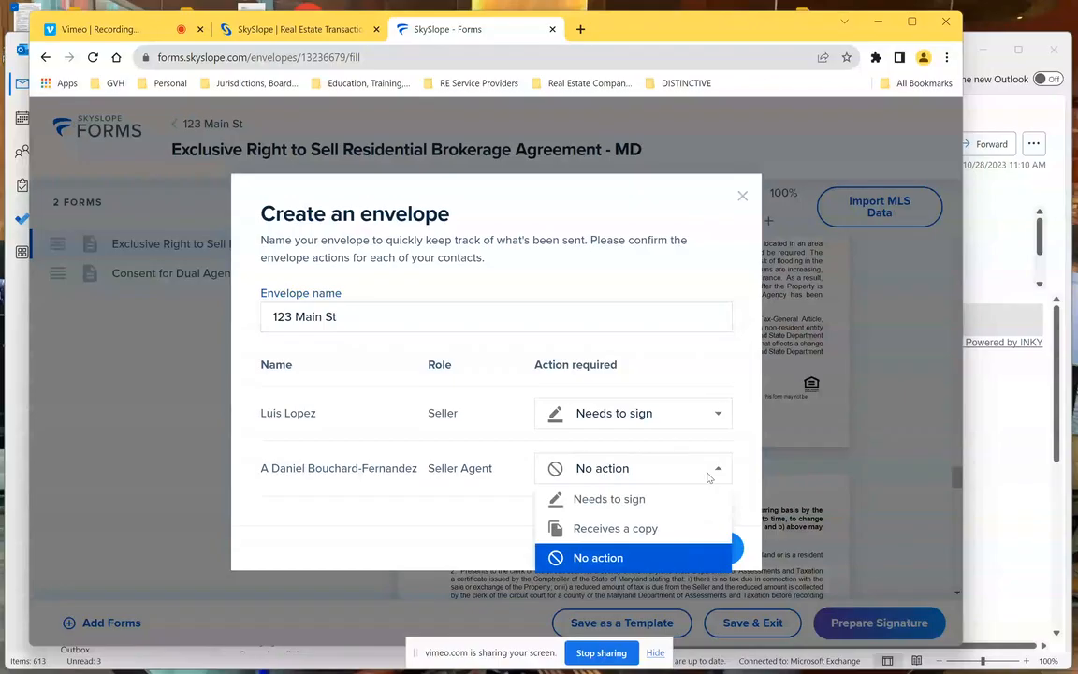
{"action": "left_click", "coordinate": [609, 499]}
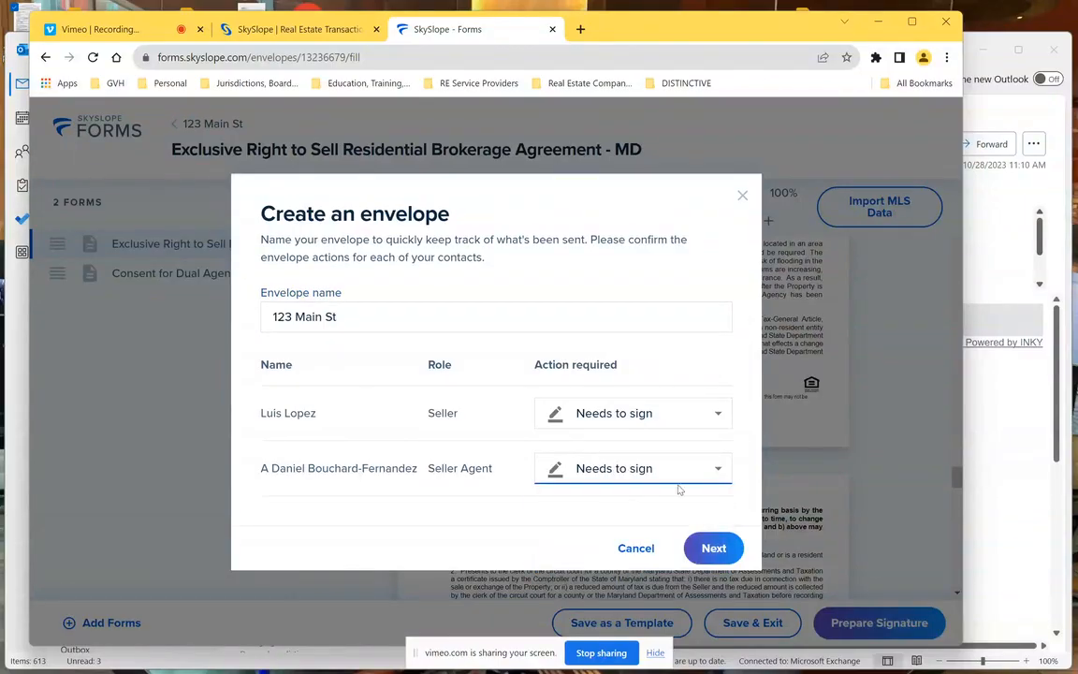
{"action": "left_click", "coordinate": [714, 550]}
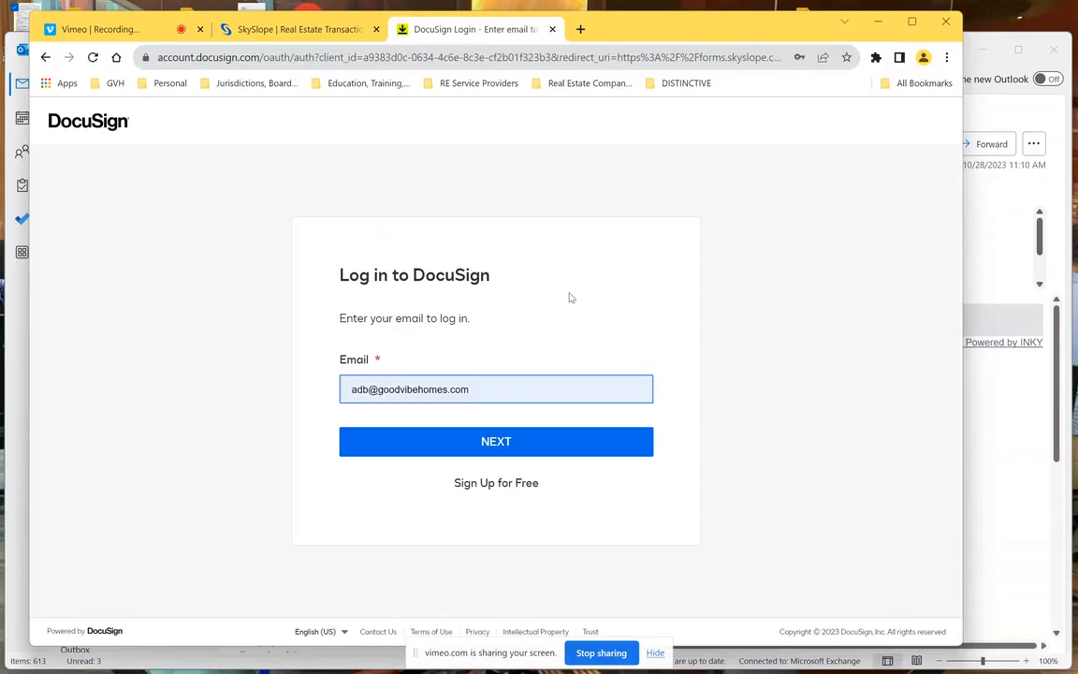
- Log in to DocuSign with e-mail, password and biometric verification, then allow SkySlope access
{"action": "left_click", "coordinate": [498, 444]}
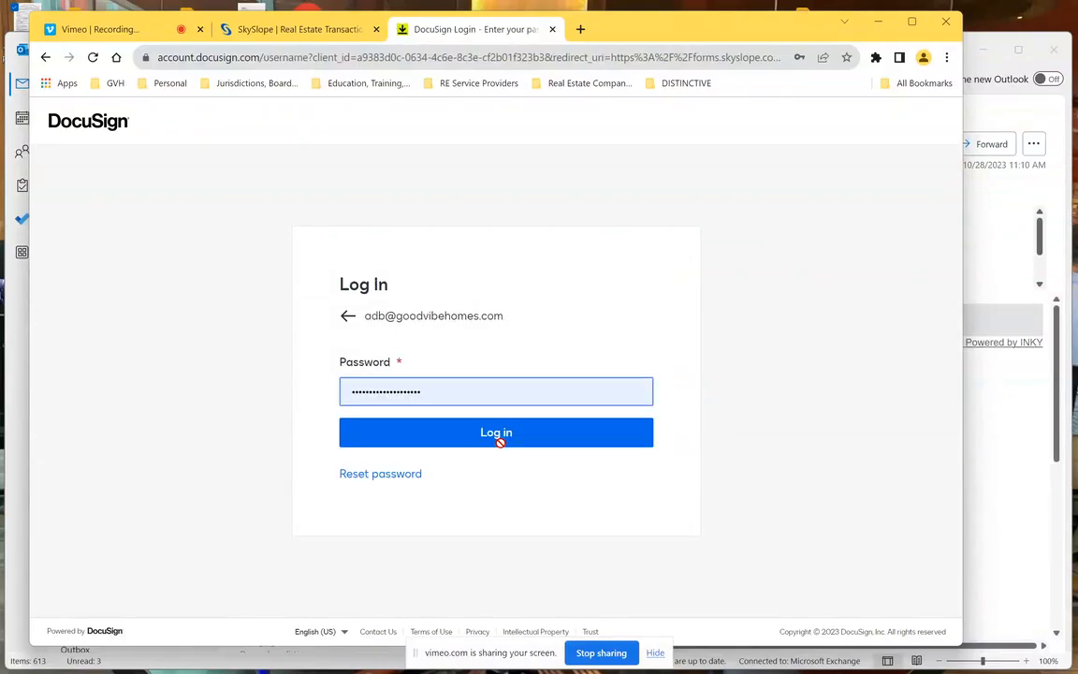
{"action": "left_click", "coordinate": [500, 436]}
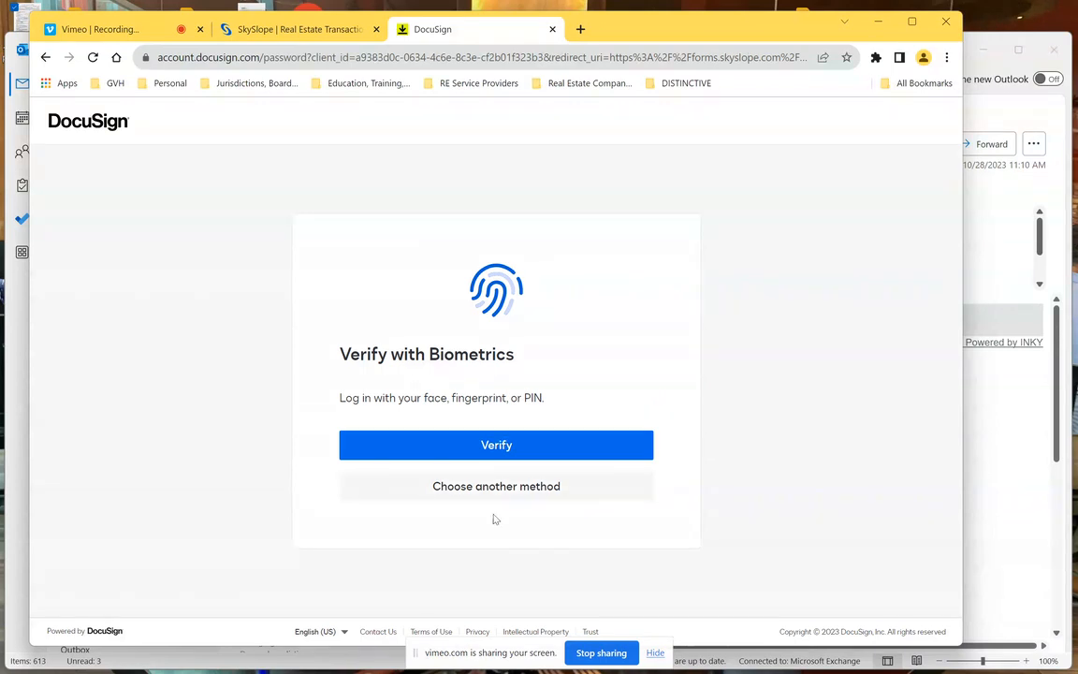
{"action": "left_click", "coordinate": [501, 446]}
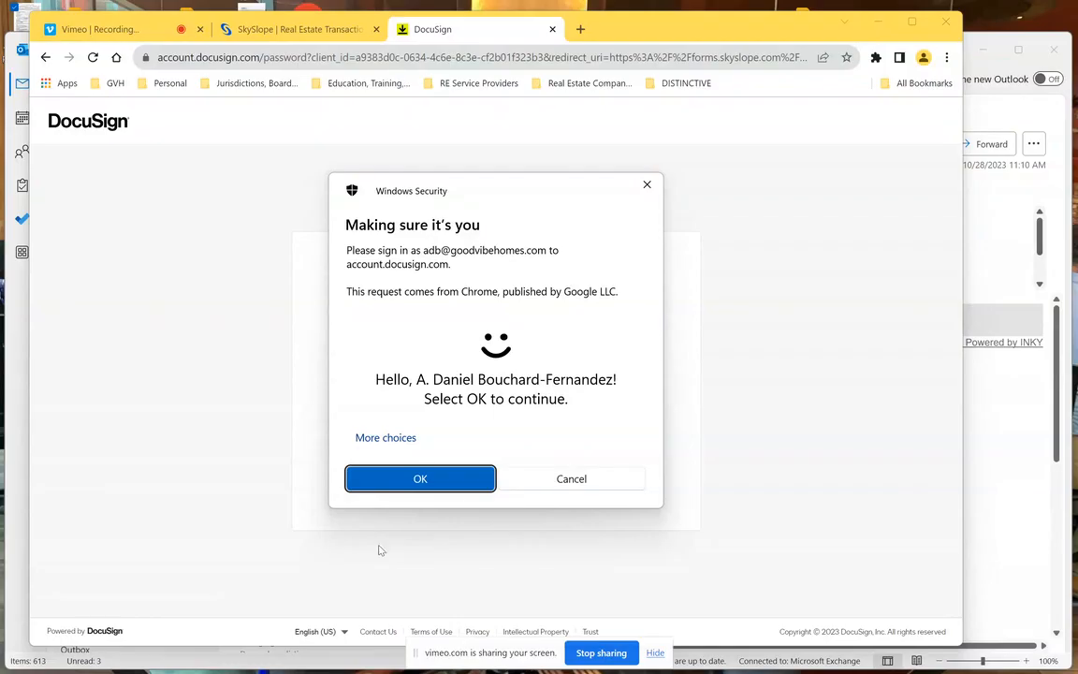
{"action": "left_click", "coordinate": [420, 478]}
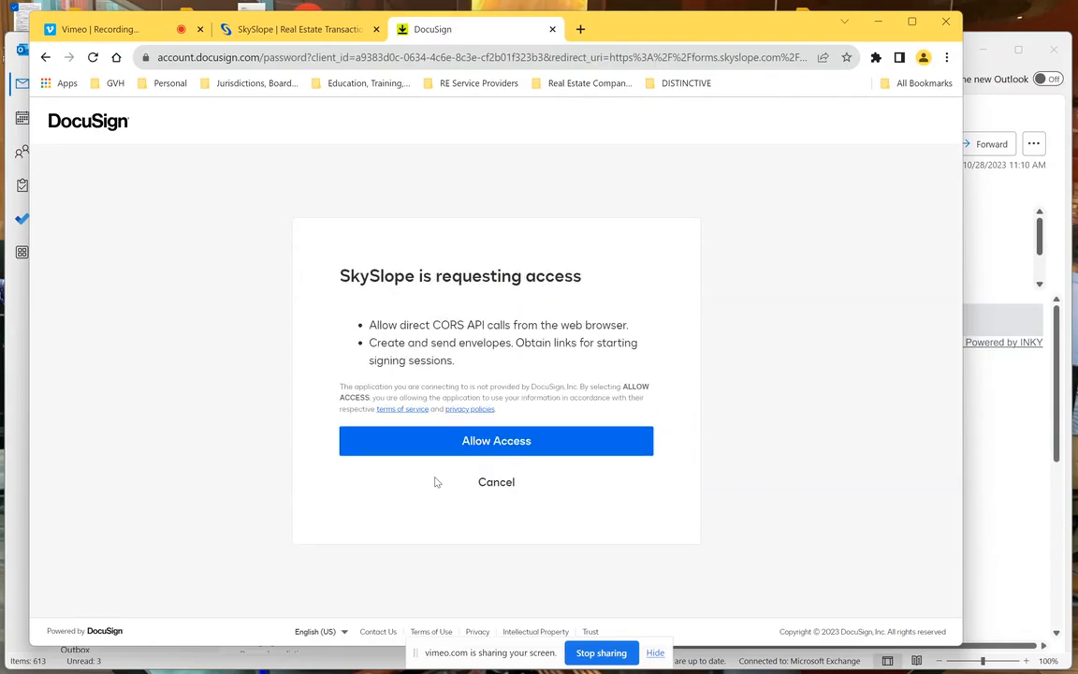
{"action": "left_click", "coordinate": [490, 450]}
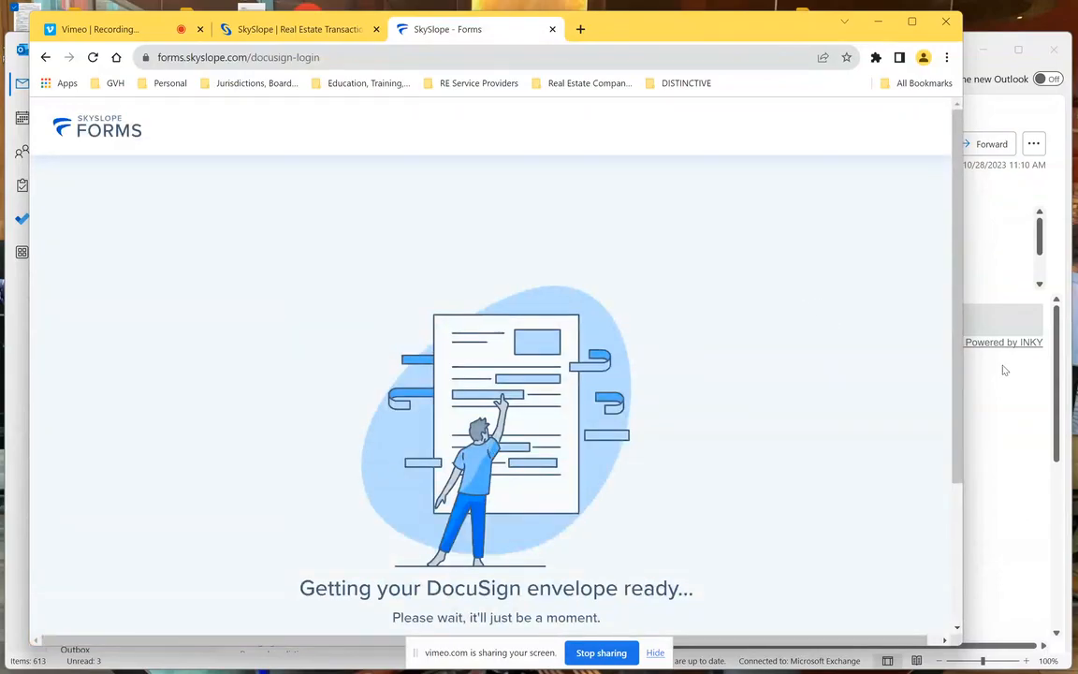
{"action": "scroll", "coordinate": [949, 406], "scroll_direction": "down", "scroll_amount": 3}
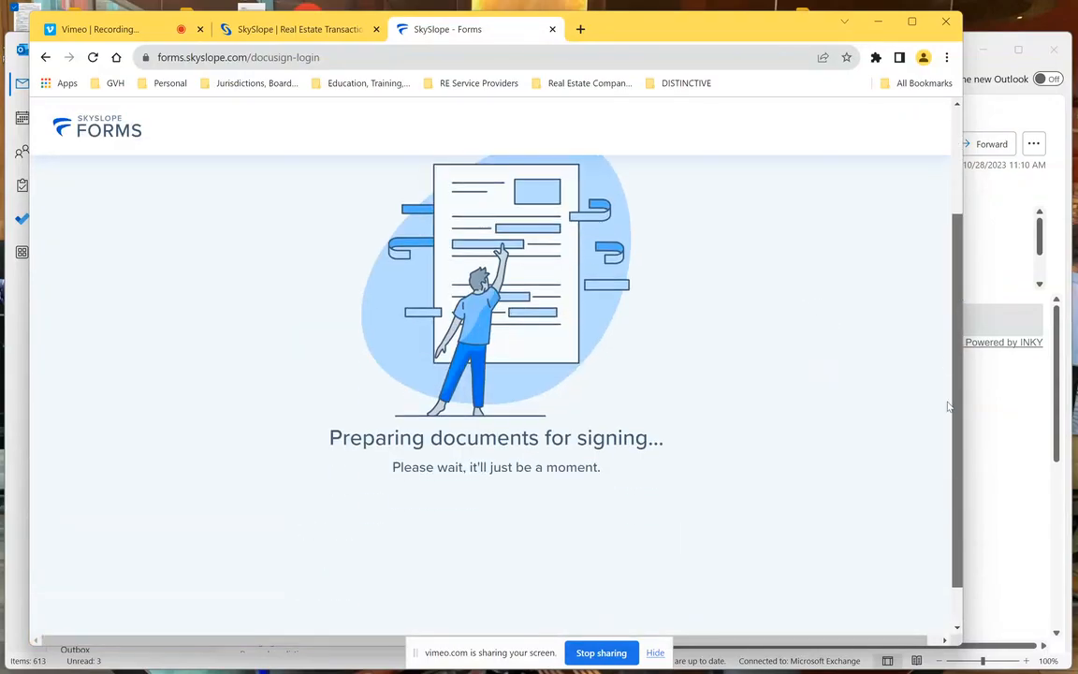
{"action": "scroll", "coordinate": [949, 406], "scroll_direction": "up", "scroll_amount": 1}
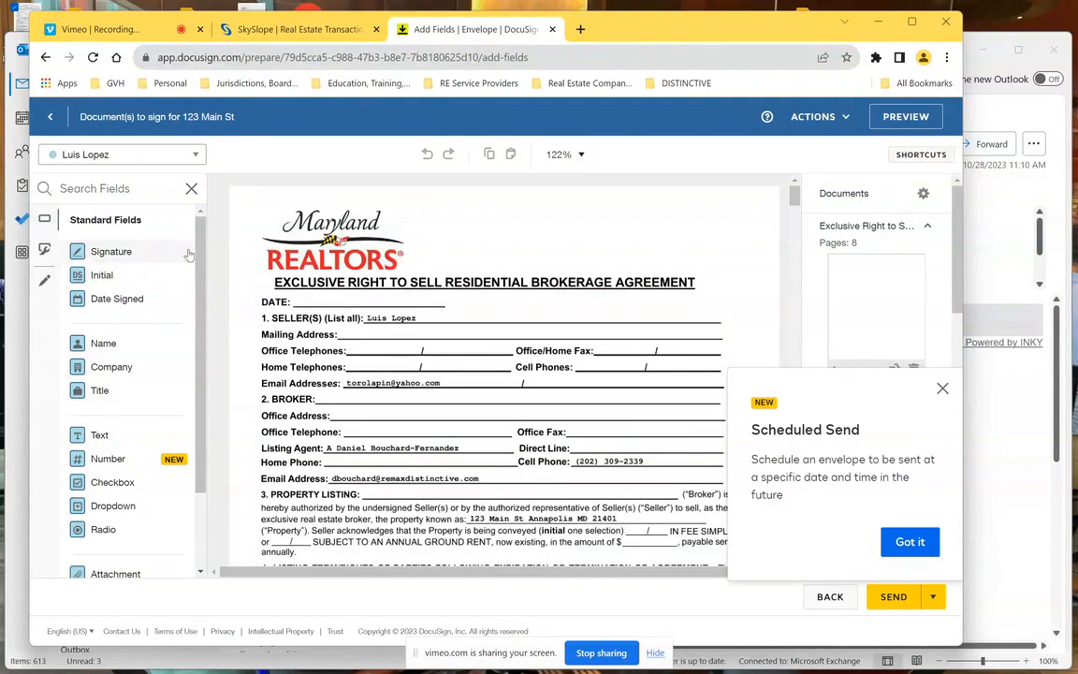
- Place a required seller Signature field at the top of page one, beside the Maryland REALTORS logo
{"action": "left_click_drag", "start_coordinate": [200, 262], "coordinate": [195, 376]}
{"action": "left_click_drag", "start_coordinate": [190, 420], "coordinate": [187, 243]}
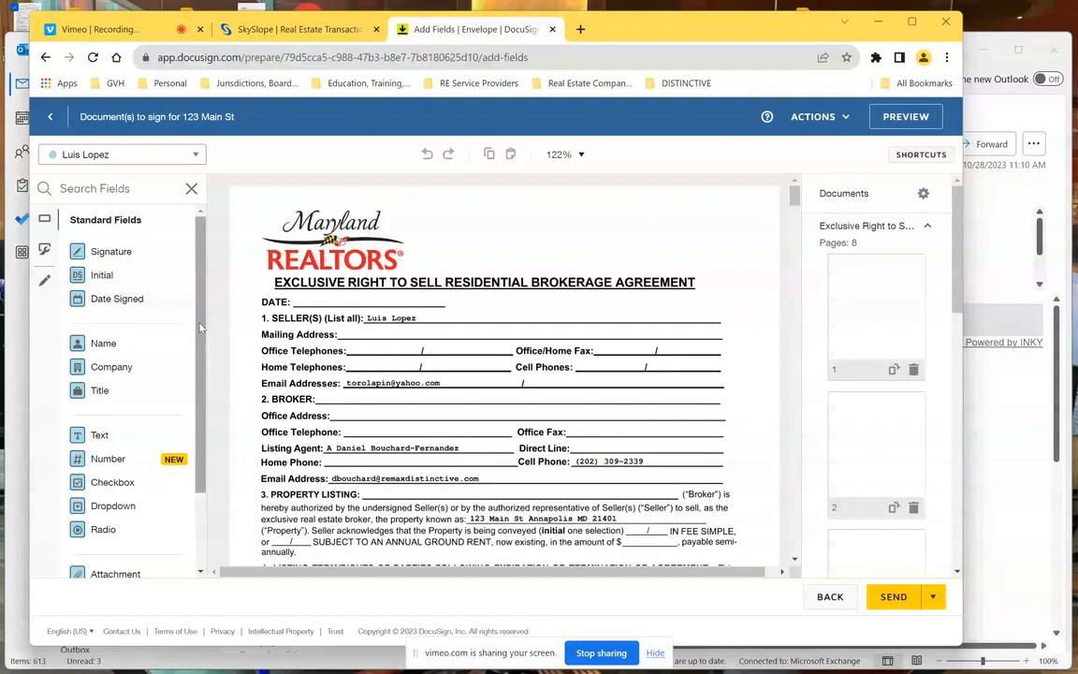
{"action": "left_click_drag", "start_coordinate": [109, 254], "coordinate": [433, 218]}
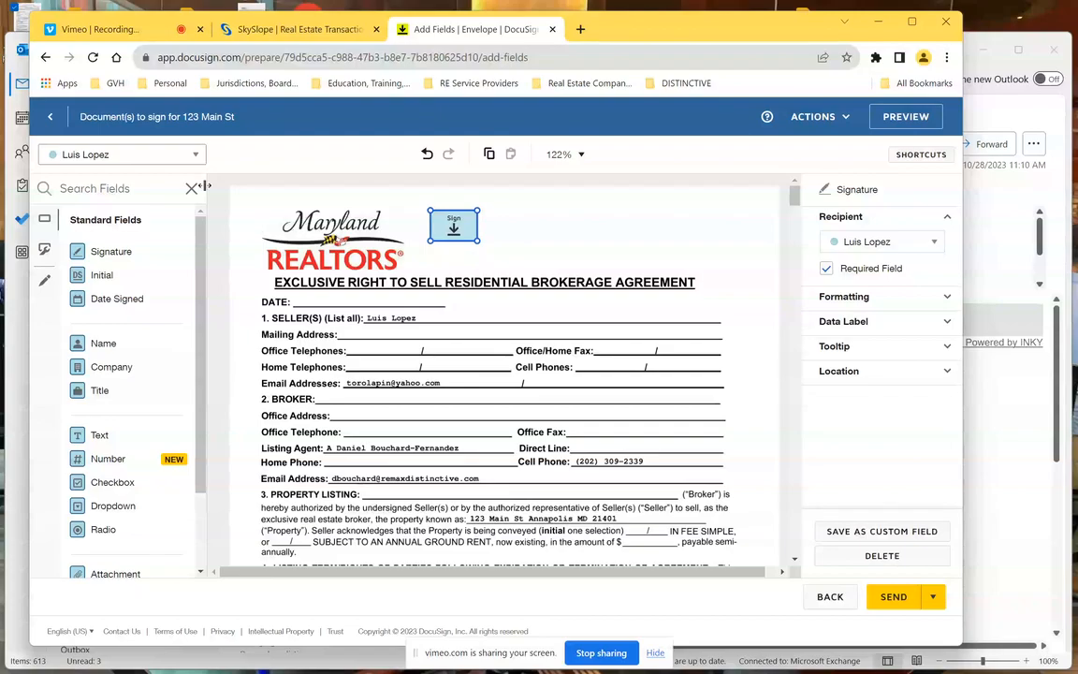
- Switch to the listing agent and place Initial, Date Signed and Full Name fields near the top
{"action": "left_click", "coordinate": [192, 159]}
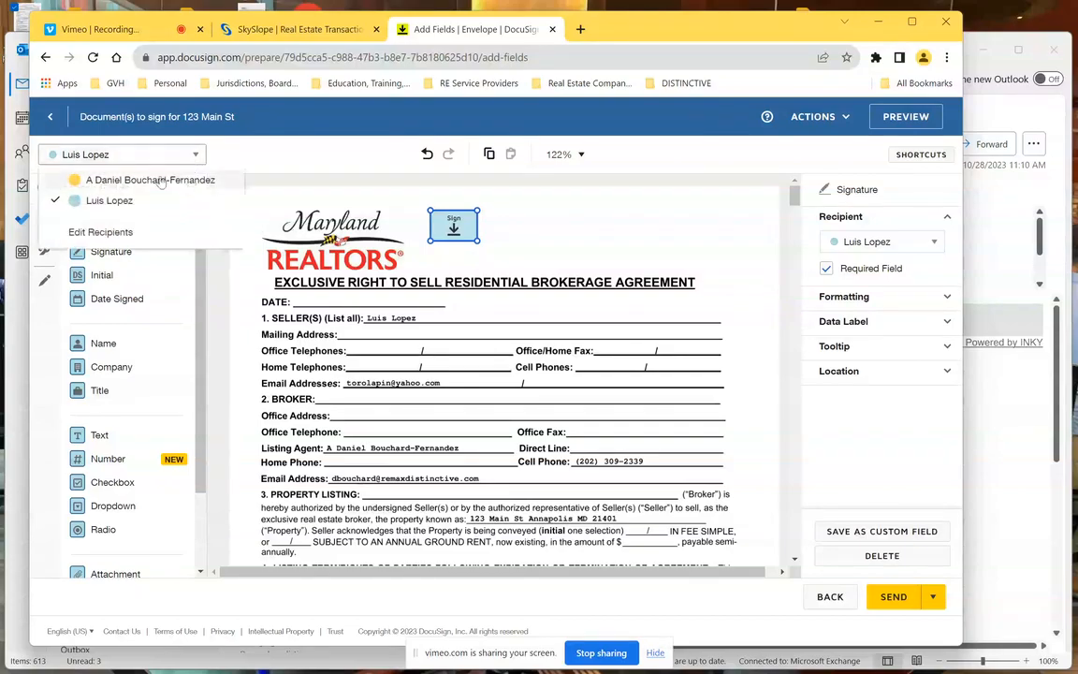
{"action": "left_click", "coordinate": [86, 181]}
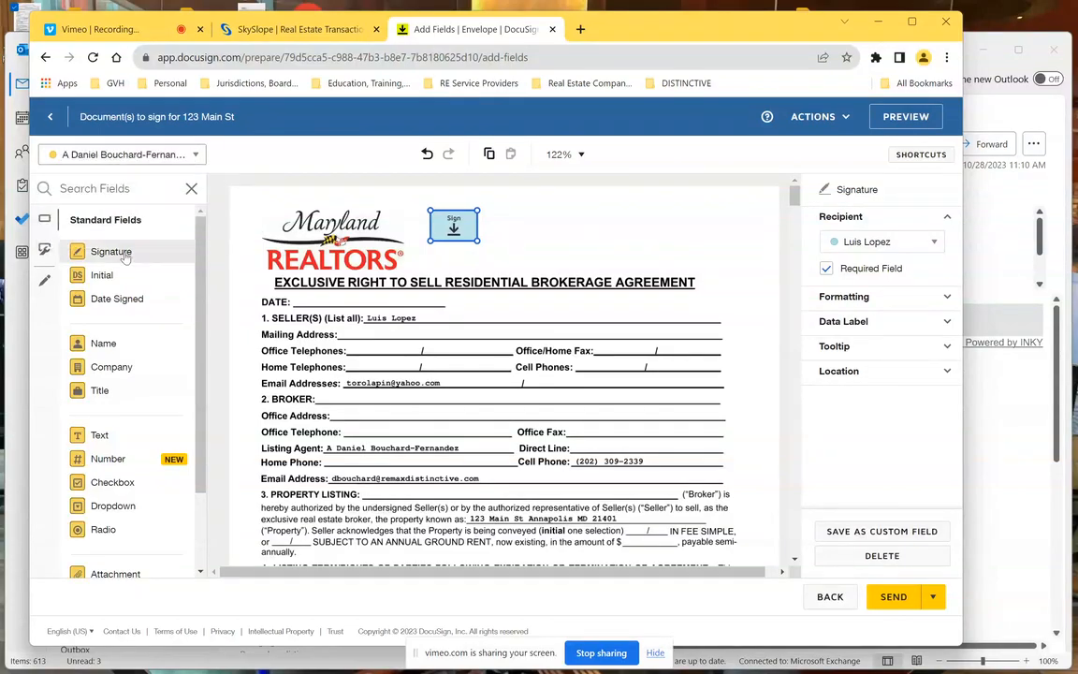
{"action": "left_click_drag", "start_coordinate": [101, 274], "coordinate": [521, 212]}
{"action": "left_click_drag", "start_coordinate": [91, 296], "coordinate": [613, 246]}
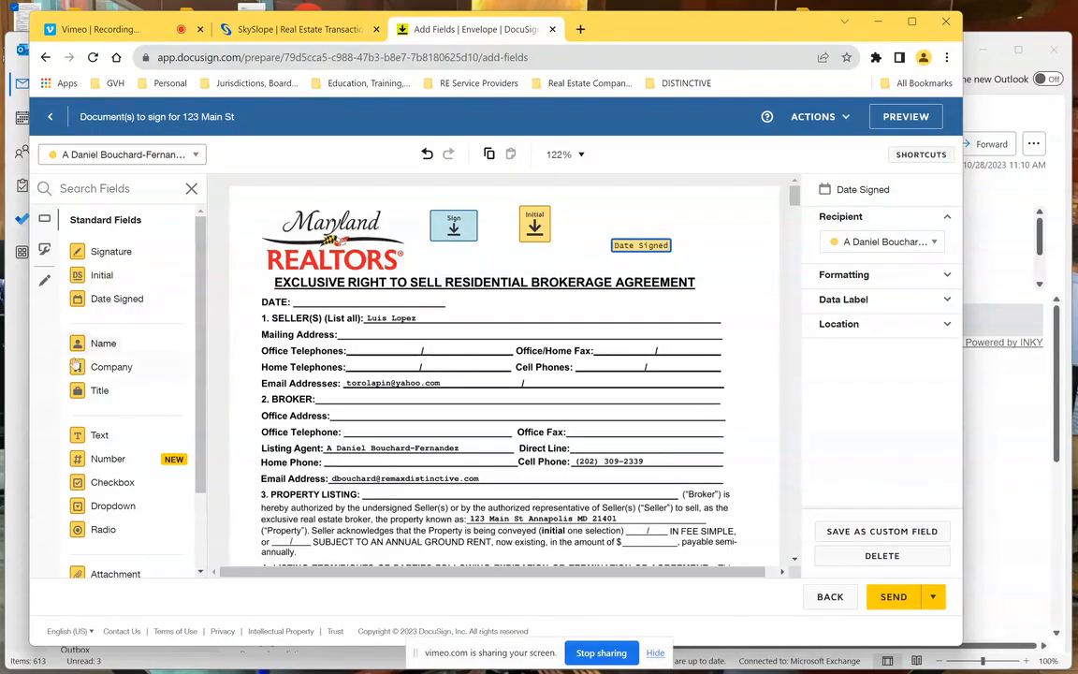
{"action": "left_click_drag", "start_coordinate": [93, 344], "coordinate": [614, 208]}
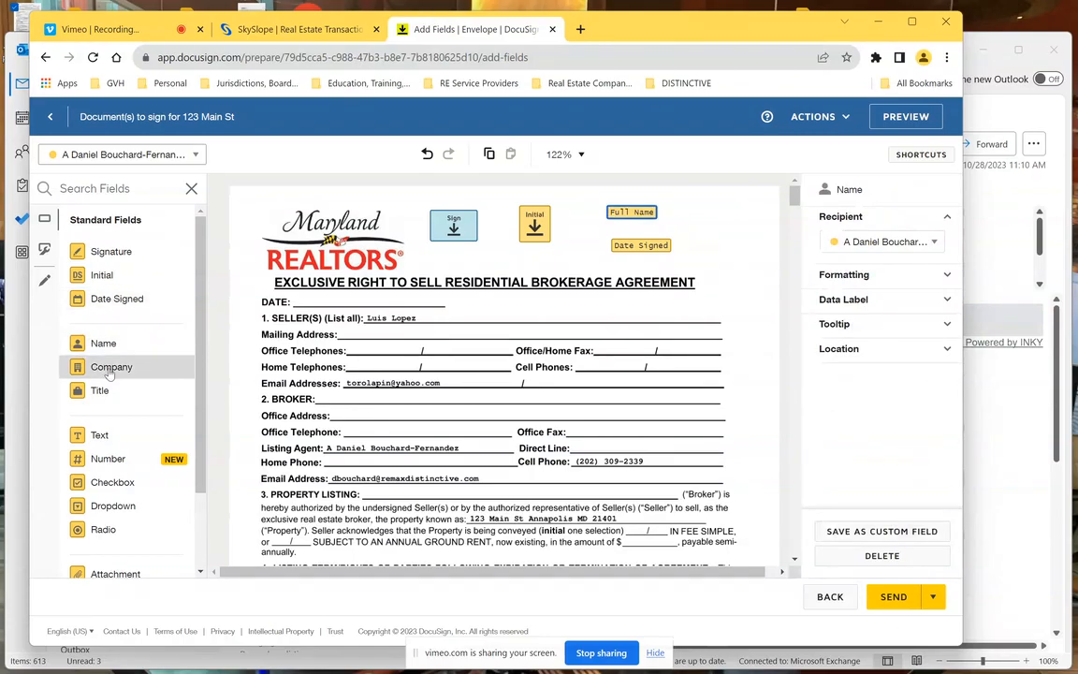
- Add agent Company, Title, Text, Number (Home Telephones) and Checkbox (Seller line) fields
{"action": "left_click_drag", "start_coordinate": [110, 372], "coordinate": [356, 394]}
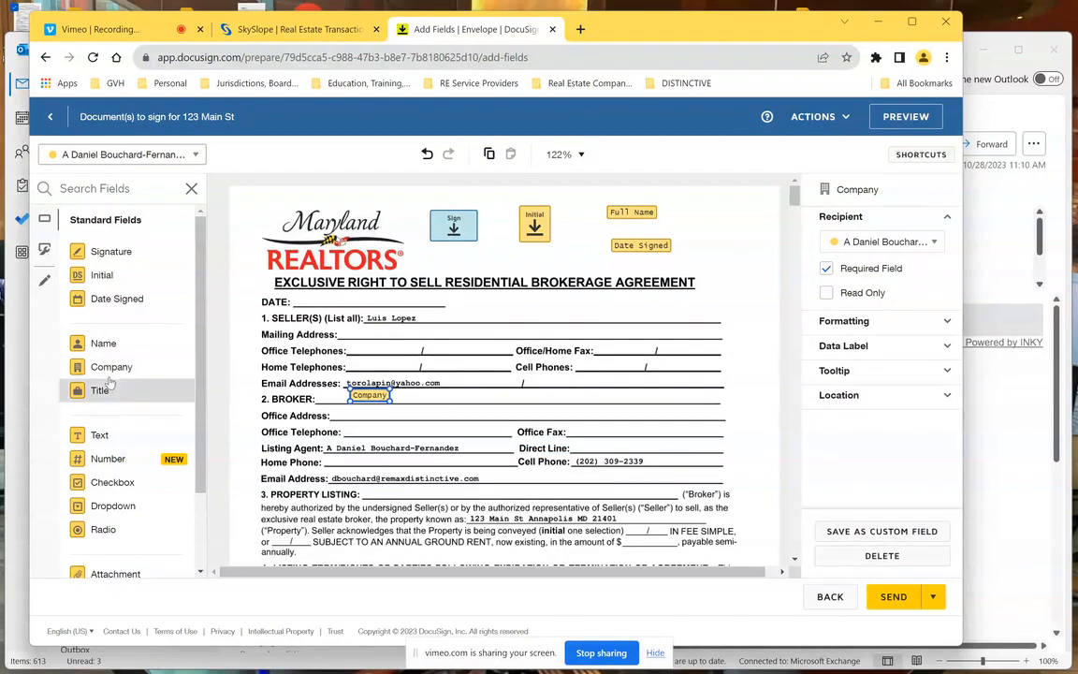
{"action": "left_click_drag", "start_coordinate": [99, 391], "coordinate": [469, 436]}
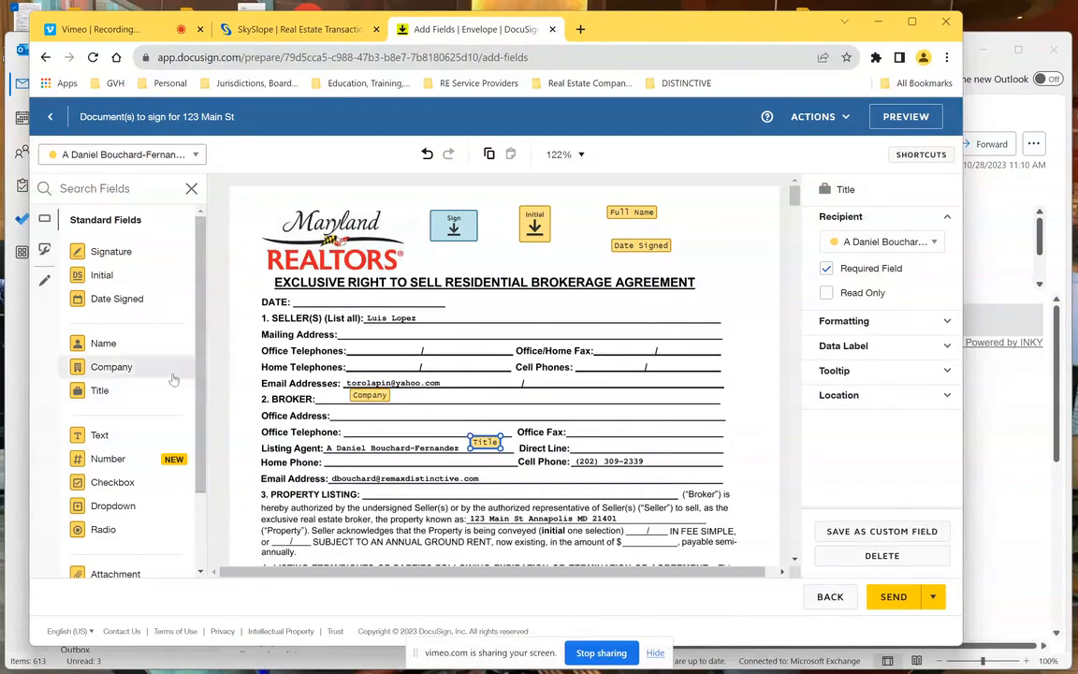
{"action": "left_click_drag", "start_coordinate": [134, 436], "coordinate": [690, 252]}
{"action": "left_click_drag", "start_coordinate": [111, 457], "coordinate": [347, 463]}
{"action": "left_click_drag", "start_coordinate": [192, 428], "coordinate": [366, 356]}
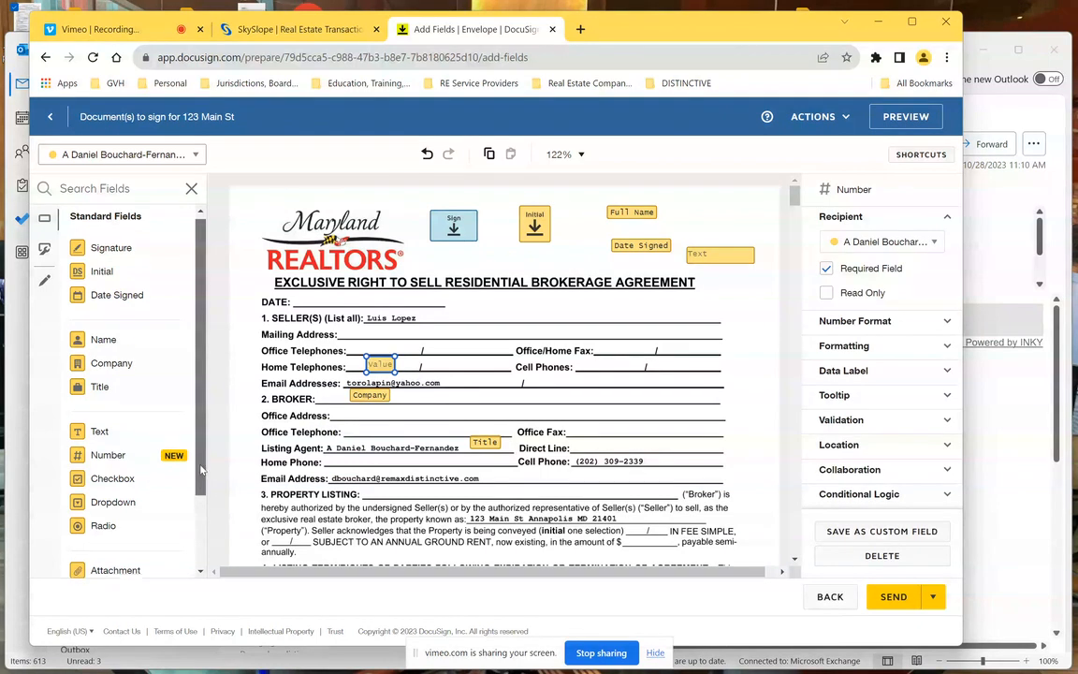
{"action": "scroll", "coordinate": [177, 434], "scroll_direction": "down", "scroll_amount": 1}
{"action": "left_click_drag", "start_coordinate": [112, 450], "coordinate": [492, 311]}
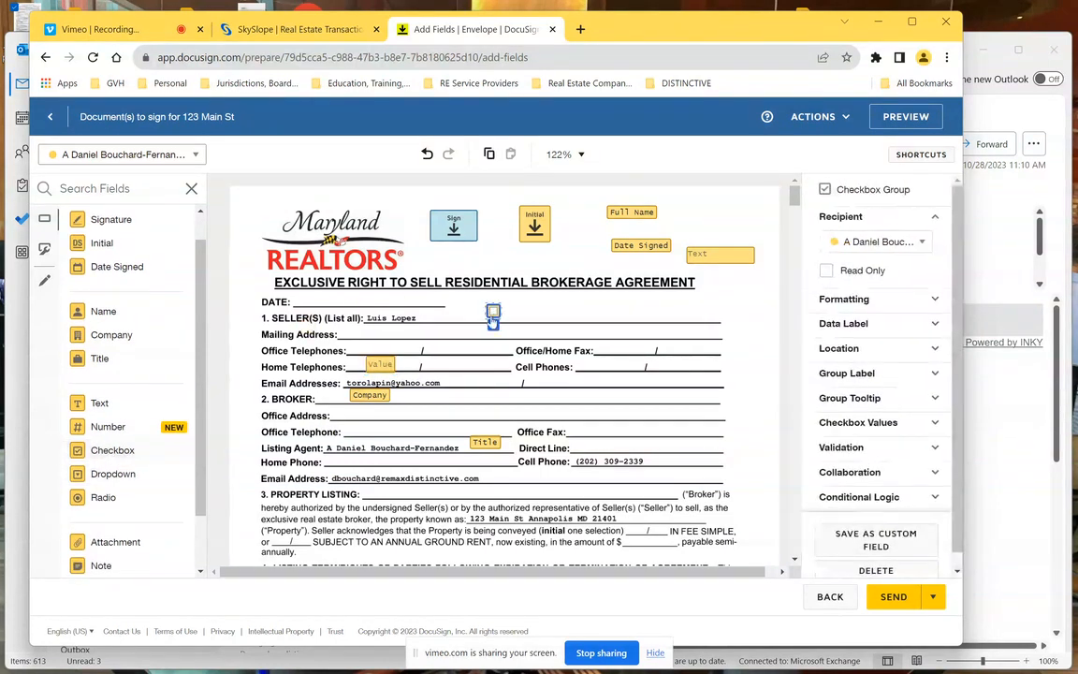
- Expand the agent's Seller-line checkbox into three stacked boxes, pre-checking the second and third
{"action": "left_click", "coordinate": [493, 324]}
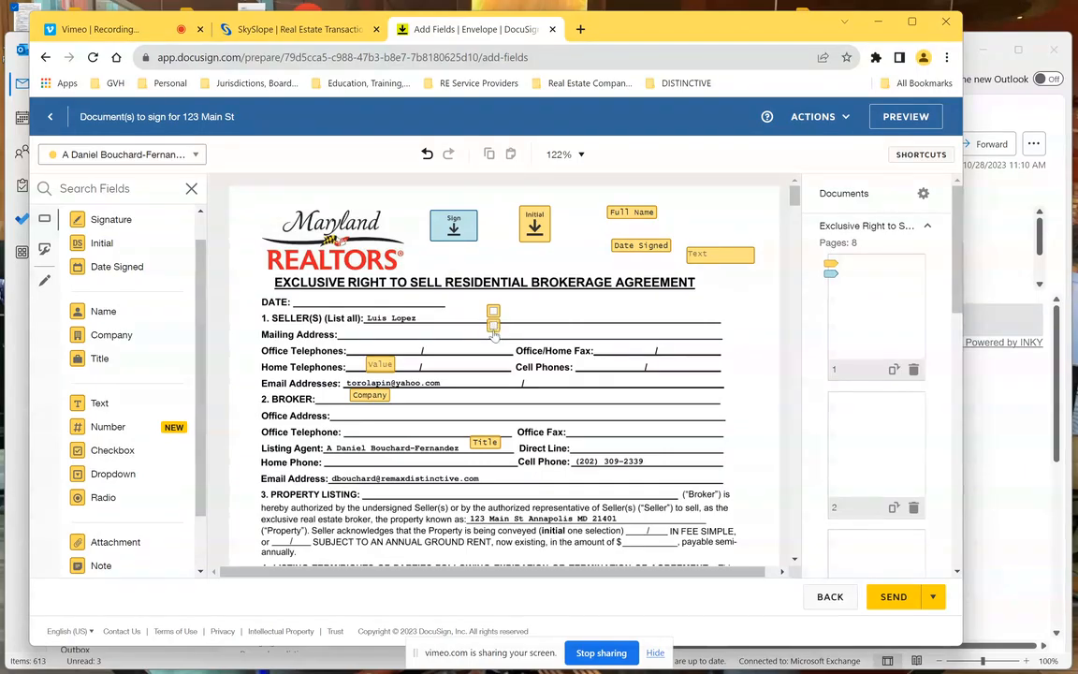
{"action": "left_click", "coordinate": [494, 326]}
{"action": "left_click", "coordinate": [494, 340]}
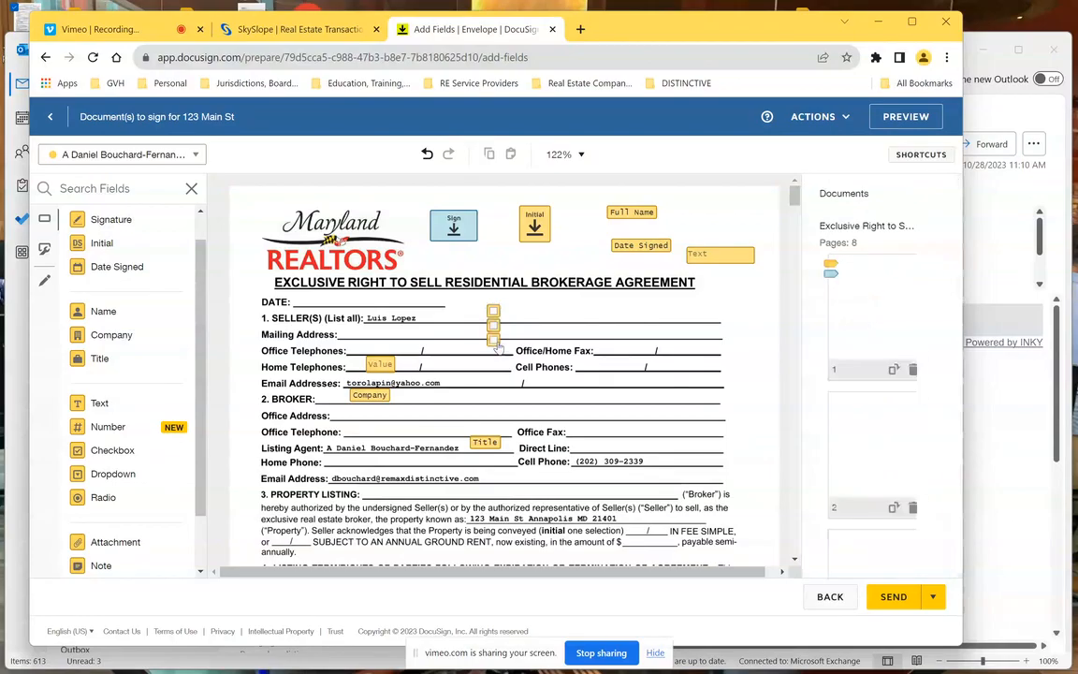
{"action": "left_click", "coordinate": [493, 339]}
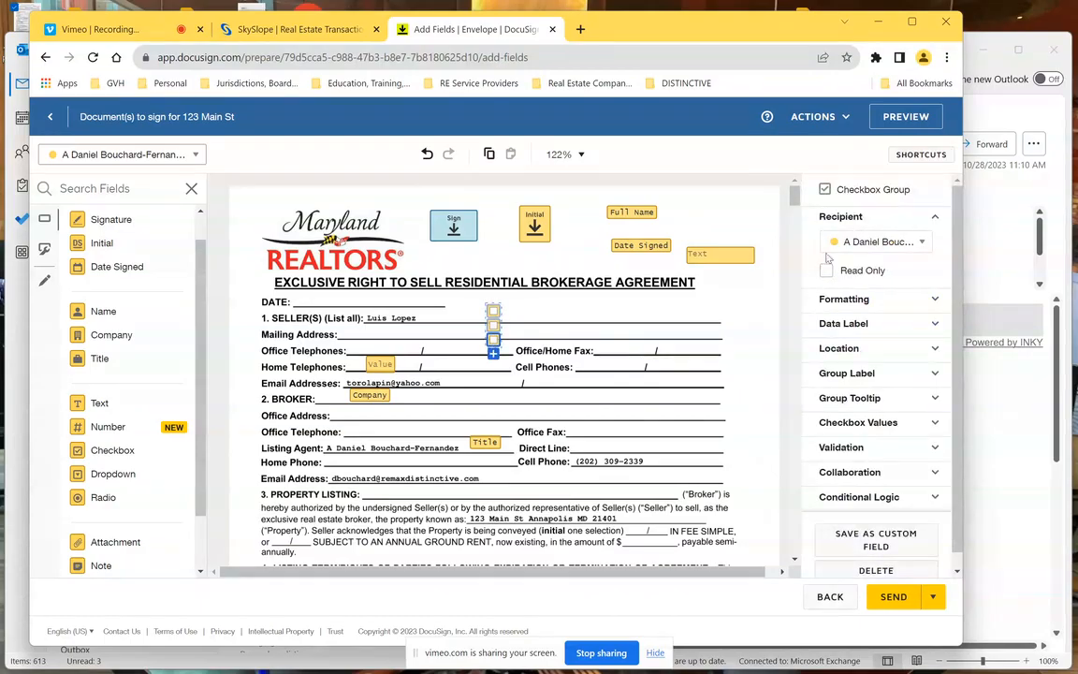
{"action": "left_click", "coordinate": [493, 341]}
{"action": "left_click", "coordinate": [494, 325]}
- Switch to the seller and add a three-box checkbox group on the Seller line, third box unchecked
{"action": "left_click", "coordinate": [178, 157]}
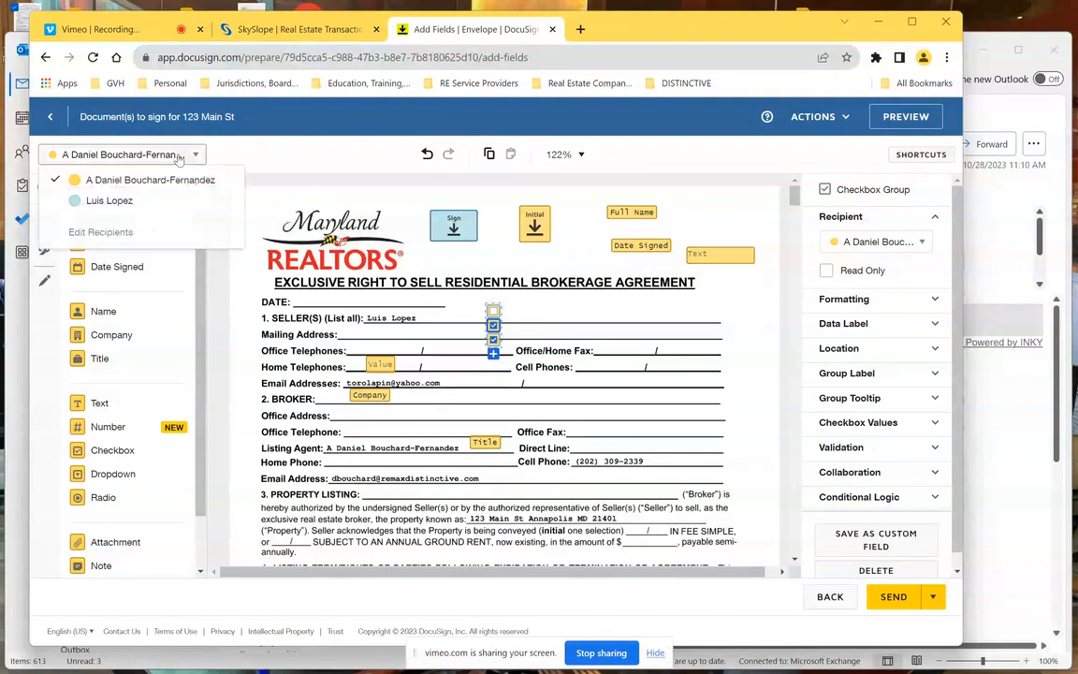
{"action": "left_click", "coordinate": [120, 201]}
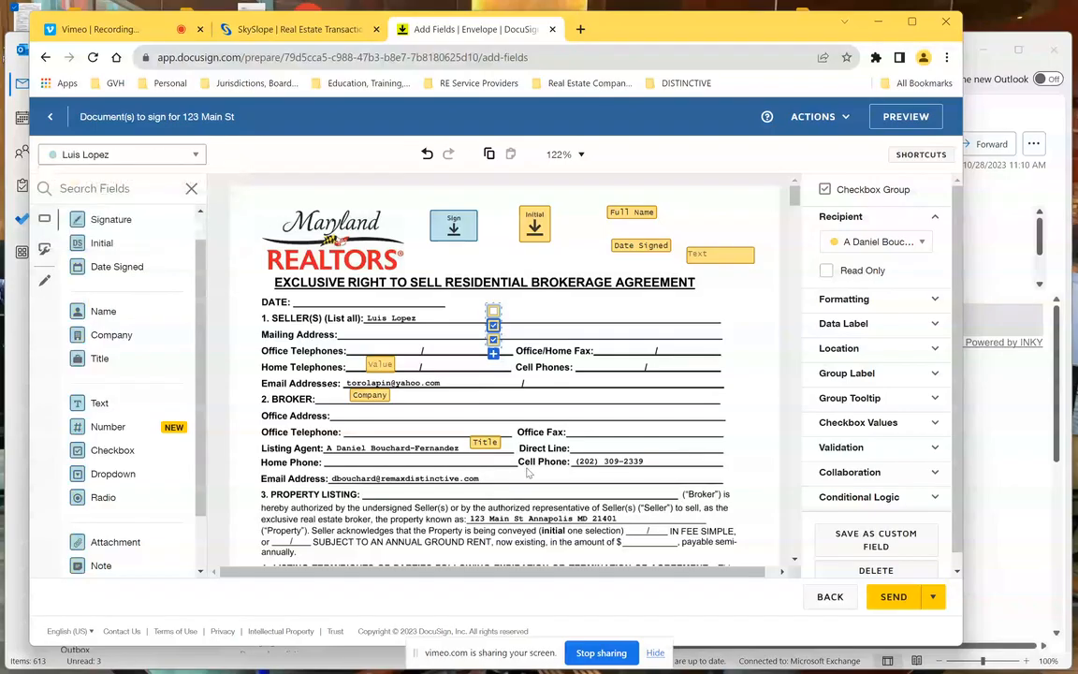
{"action": "left_click", "coordinate": [110, 452]}
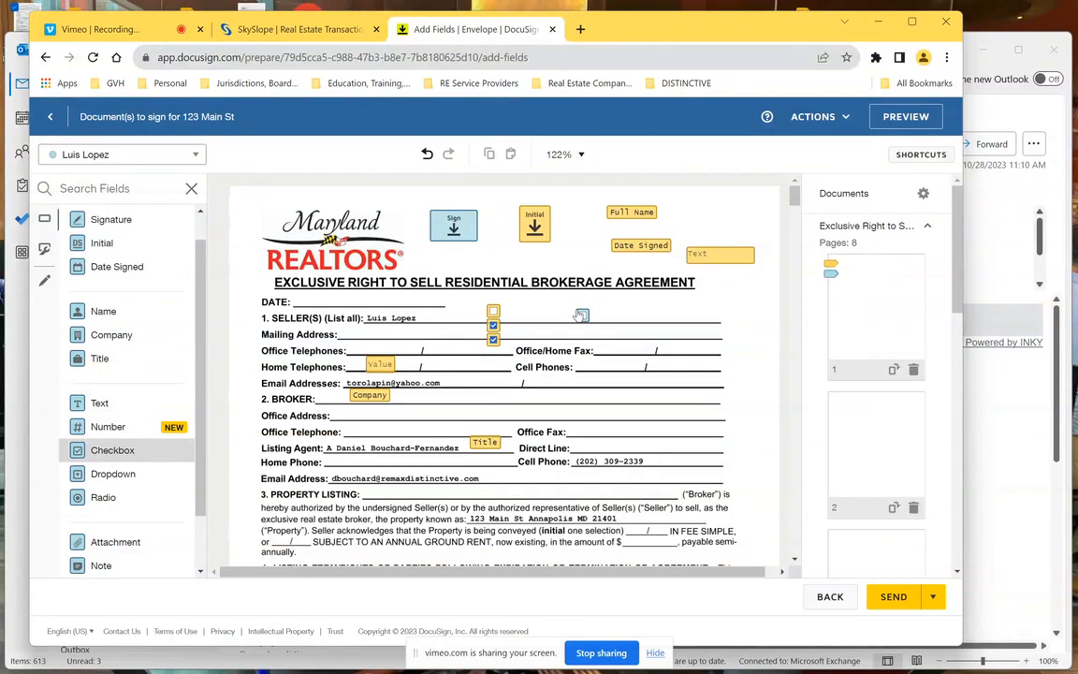
{"action": "left_click", "coordinate": [579, 316]}
{"action": "left_click", "coordinate": [583, 331]}
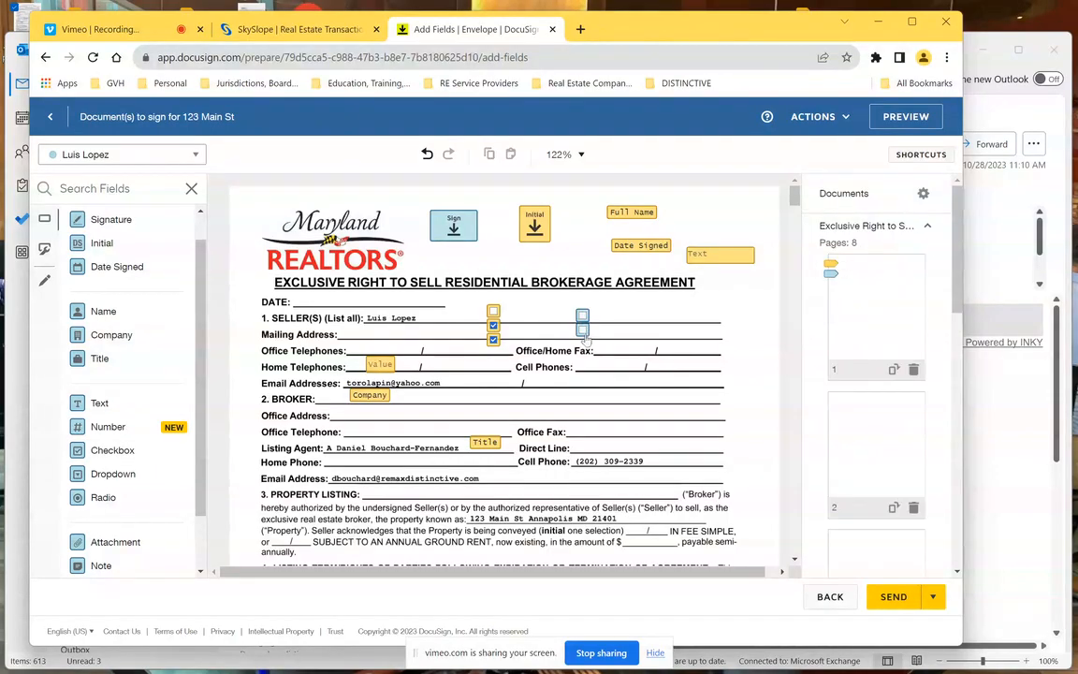
{"action": "left_click", "coordinate": [583, 335]}
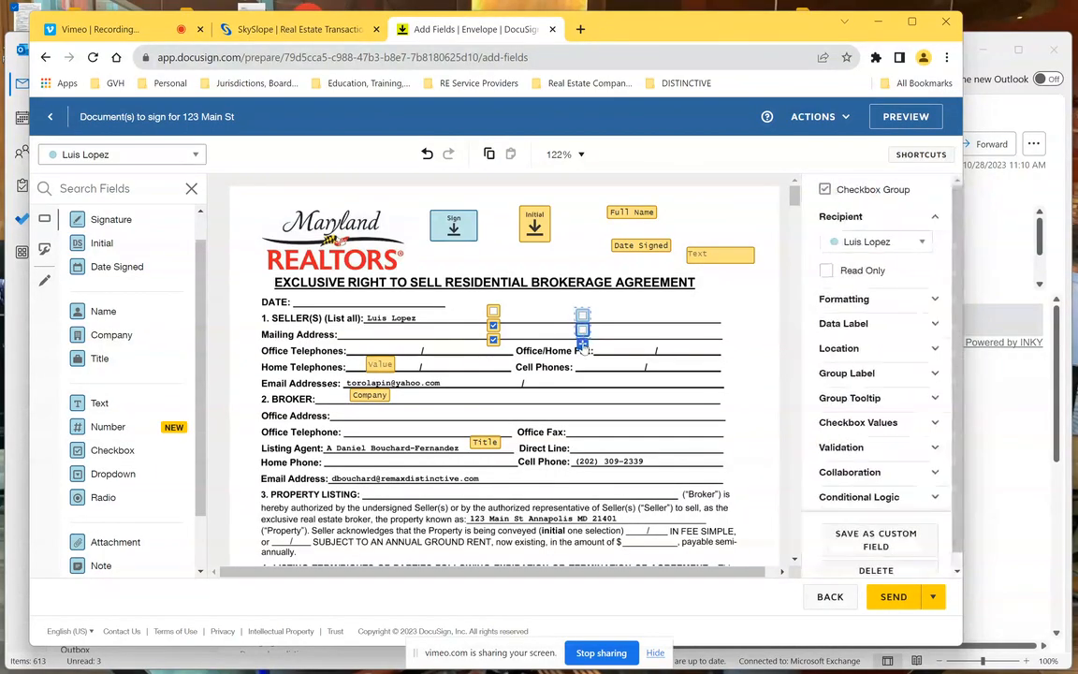
{"action": "left_click", "coordinate": [582, 346]}
{"action": "left_click", "coordinate": [582, 346]}
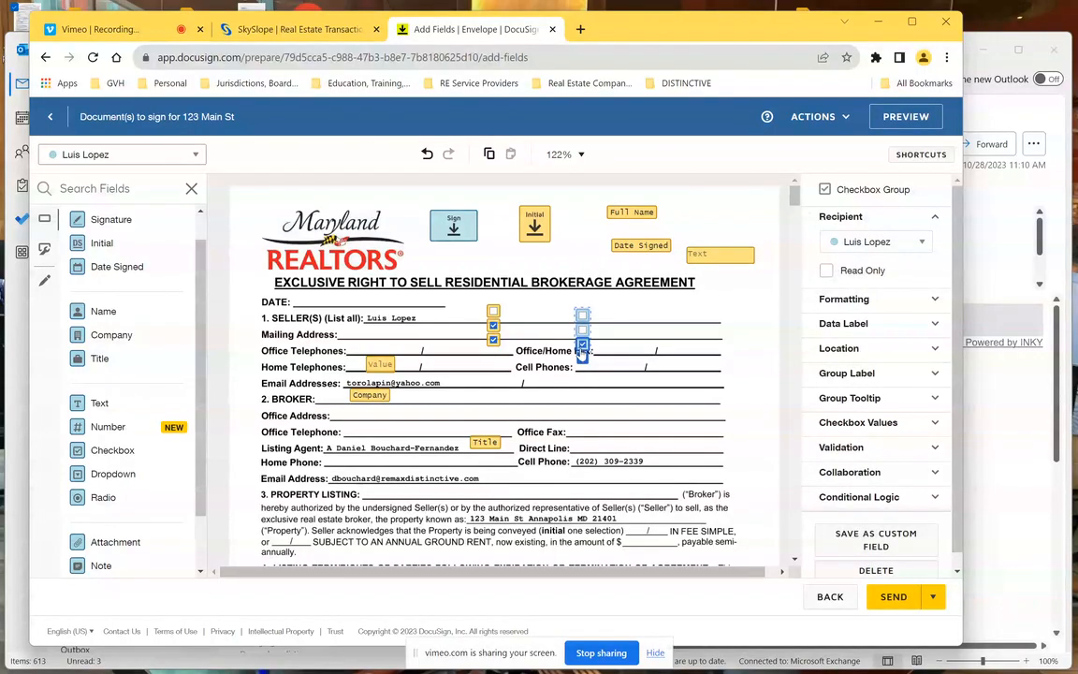
{"action": "left_click", "coordinate": [582, 346]}
- Place a seller Dropdown field on the Email Addresses line
{"action": "left_click", "coordinate": [120, 476]}
{"action": "left_click", "coordinate": [578, 384]}
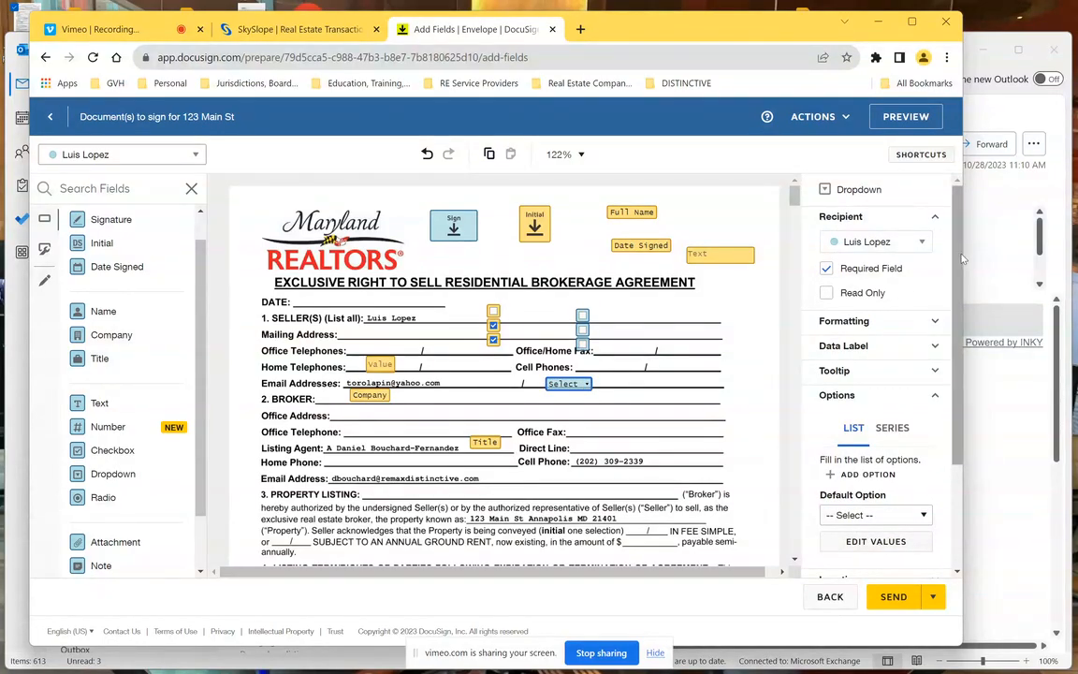
{"action": "scroll", "coordinate": [939, 361], "scroll_direction": "down", "scroll_amount": 3}
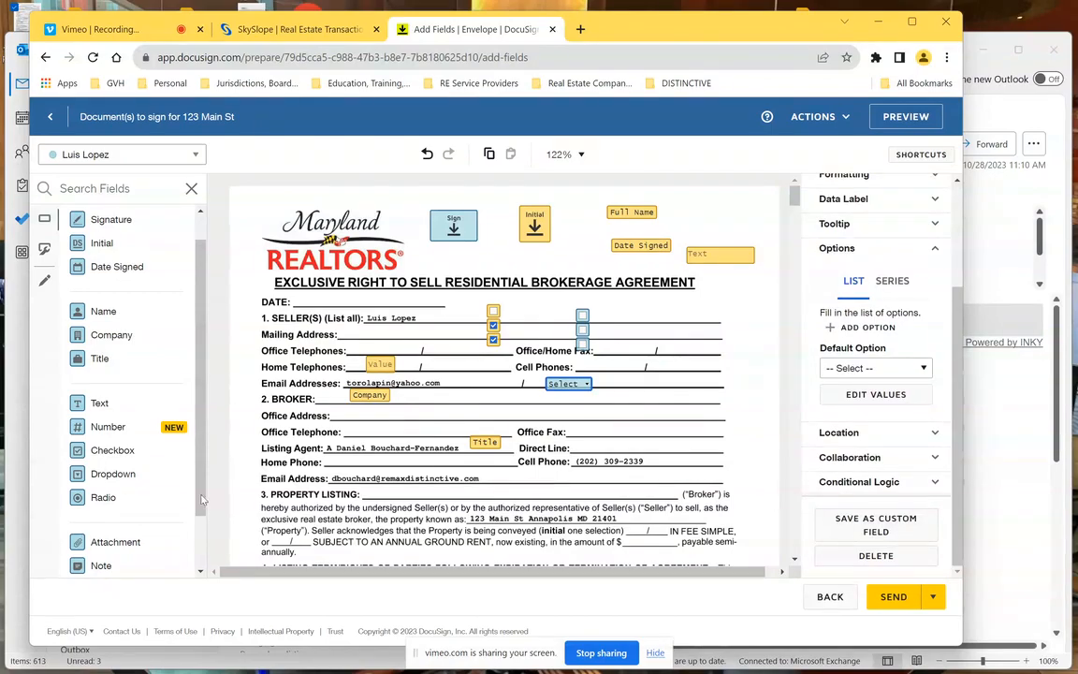
- Place a seller Radio Group on the Seller line, trimmed to two side-by-side buttons, second preselected
{"action": "left_click", "coordinate": [98, 499]}
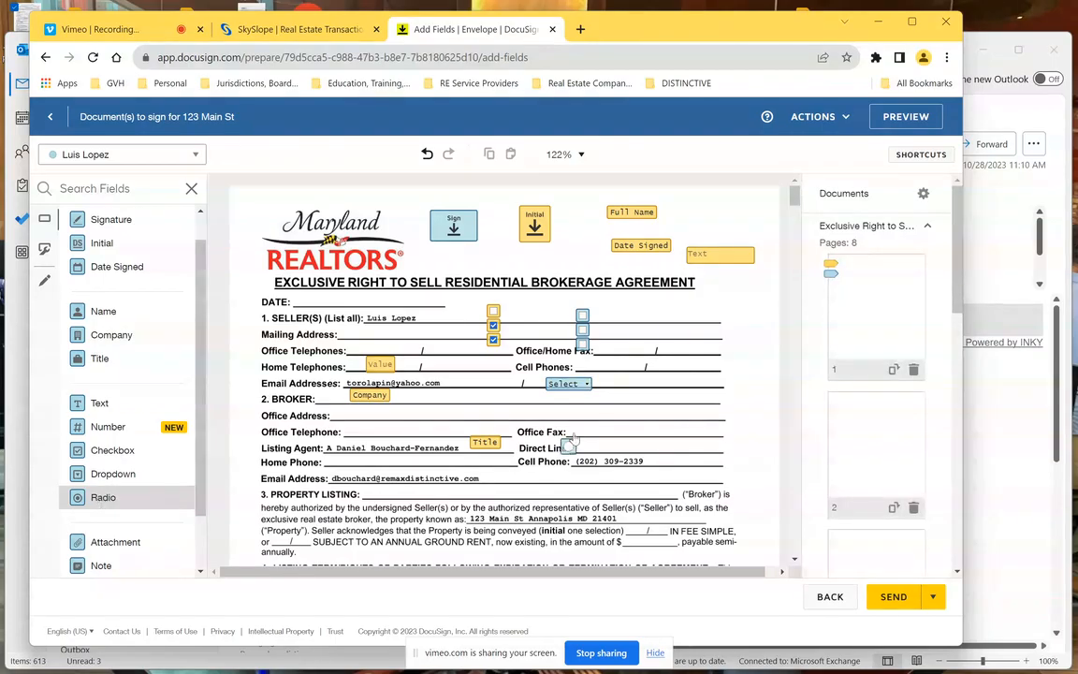
{"action": "left_click", "coordinate": [672, 312]}
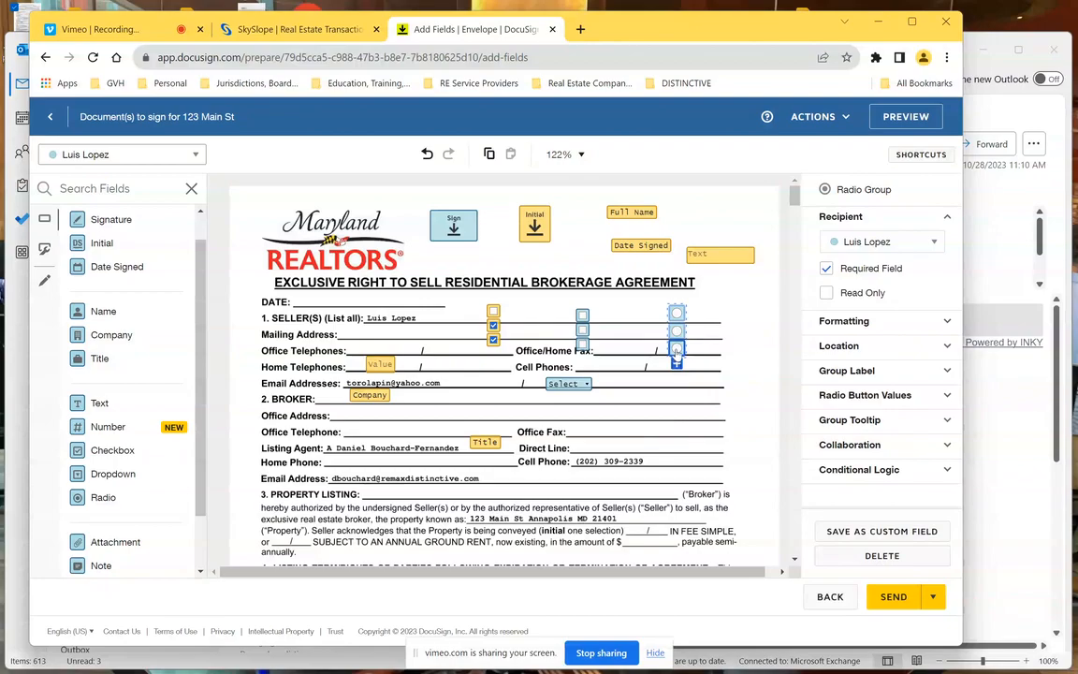
{"action": "key", "text": "Delete"}
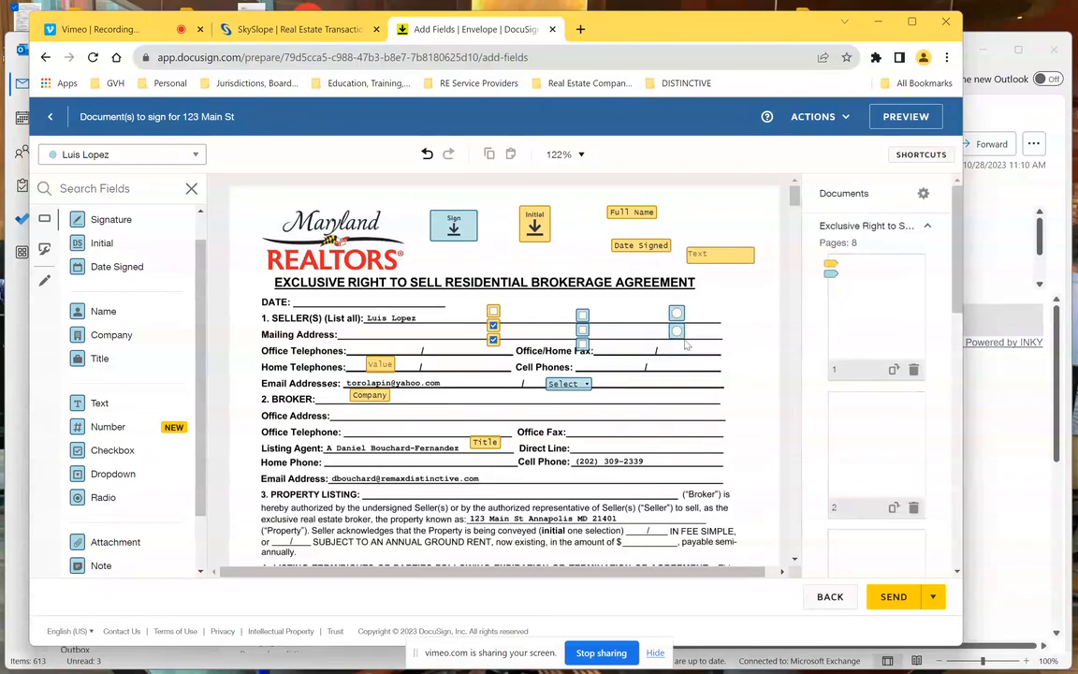
{"action": "left_click", "coordinate": [679, 336]}
{"action": "left_click_drag", "start_coordinate": [679, 334], "coordinate": [724, 312]}
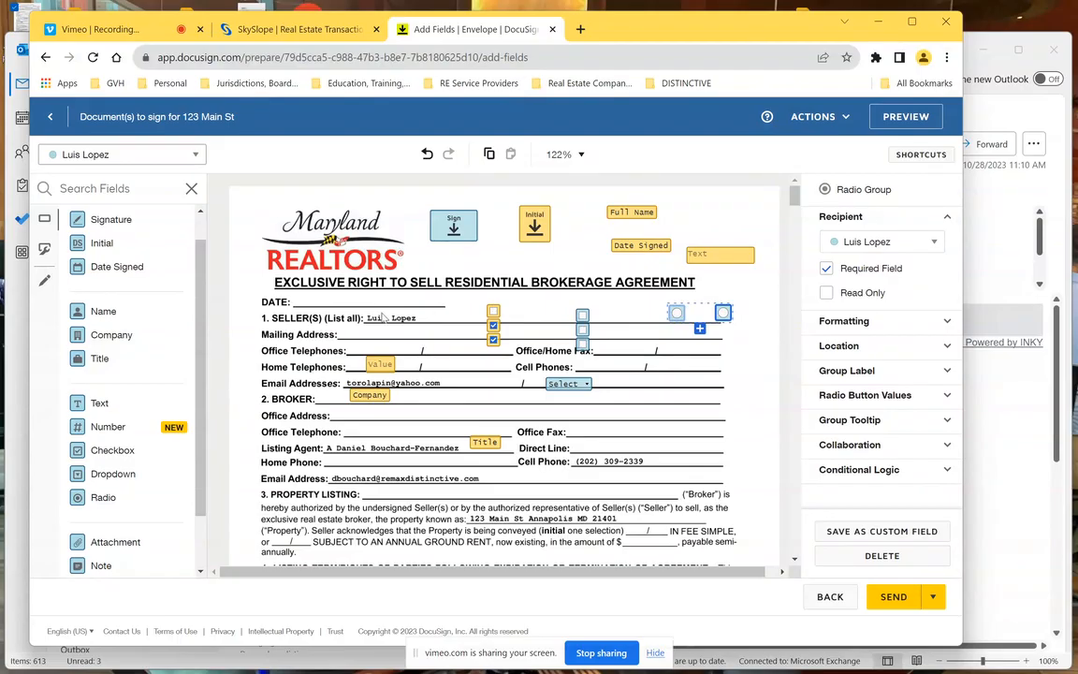
{"action": "left_click", "coordinate": [677, 315]}
{"action": "left_click", "coordinate": [724, 314]}
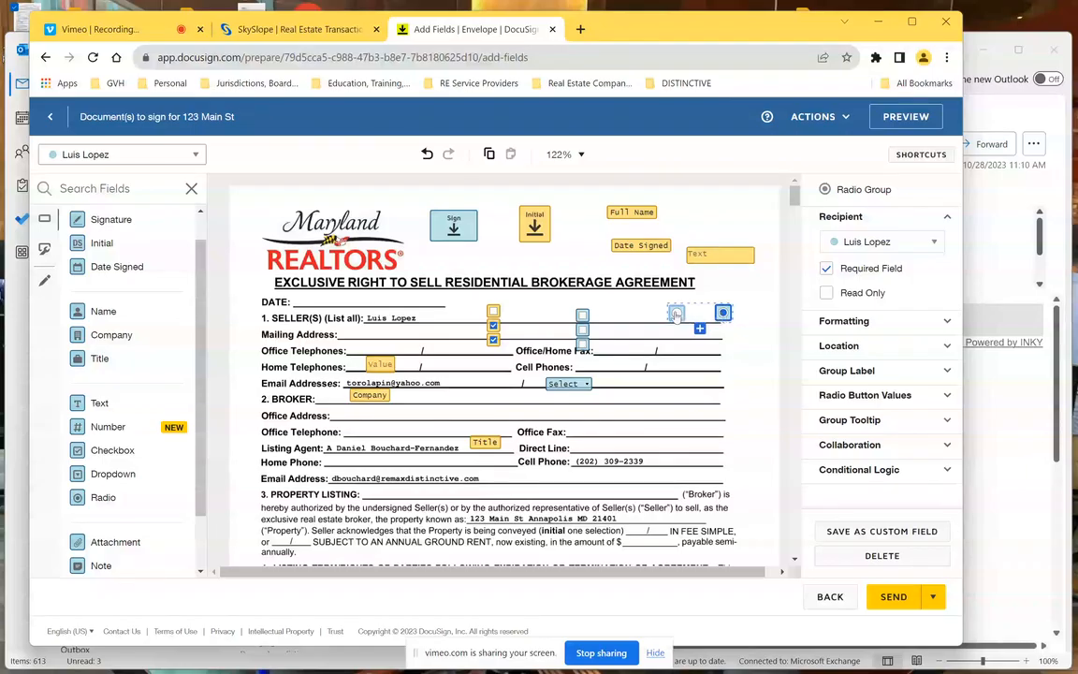
- Pre-check all three boxes of the seller's checkbox group and make the first radio button the default
{"action": "left_click", "coordinate": [677, 316]}
{"action": "left_click", "coordinate": [583, 316]}
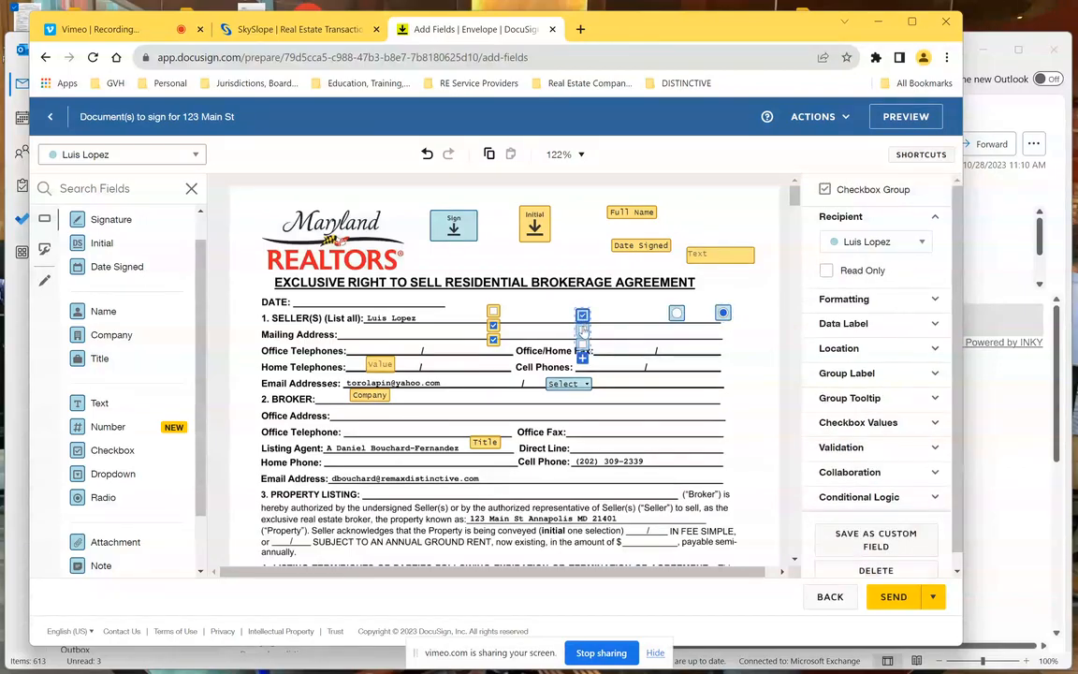
{"action": "left_click", "coordinate": [583, 333]}
{"action": "left_click", "coordinate": [583, 348]}
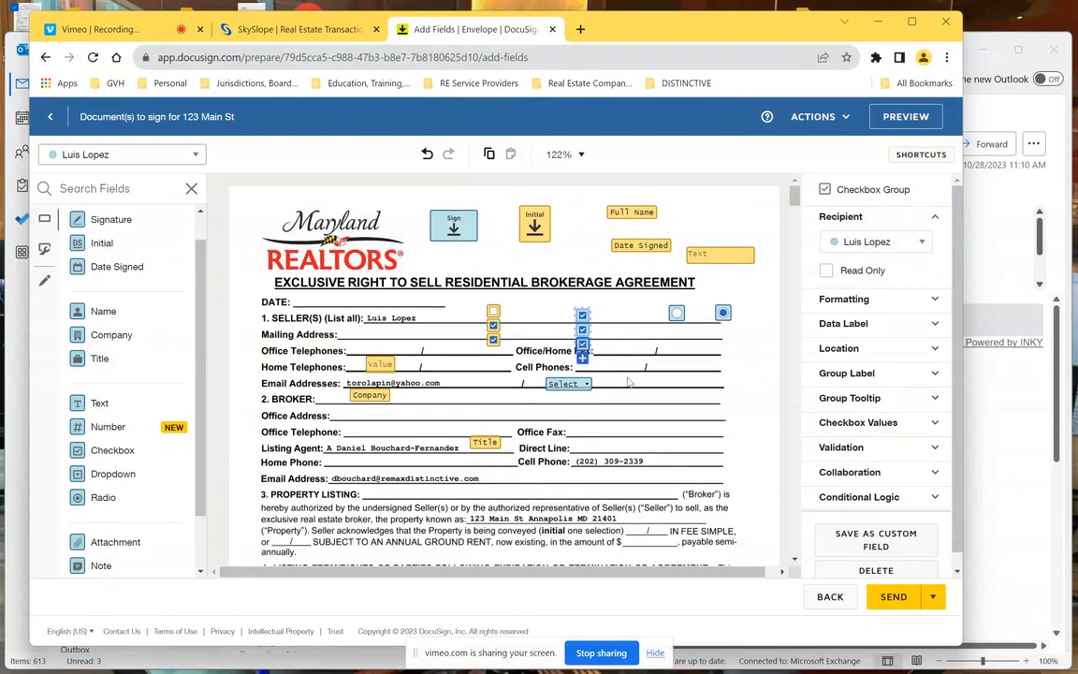
{"action": "left_click", "coordinate": [677, 314]}
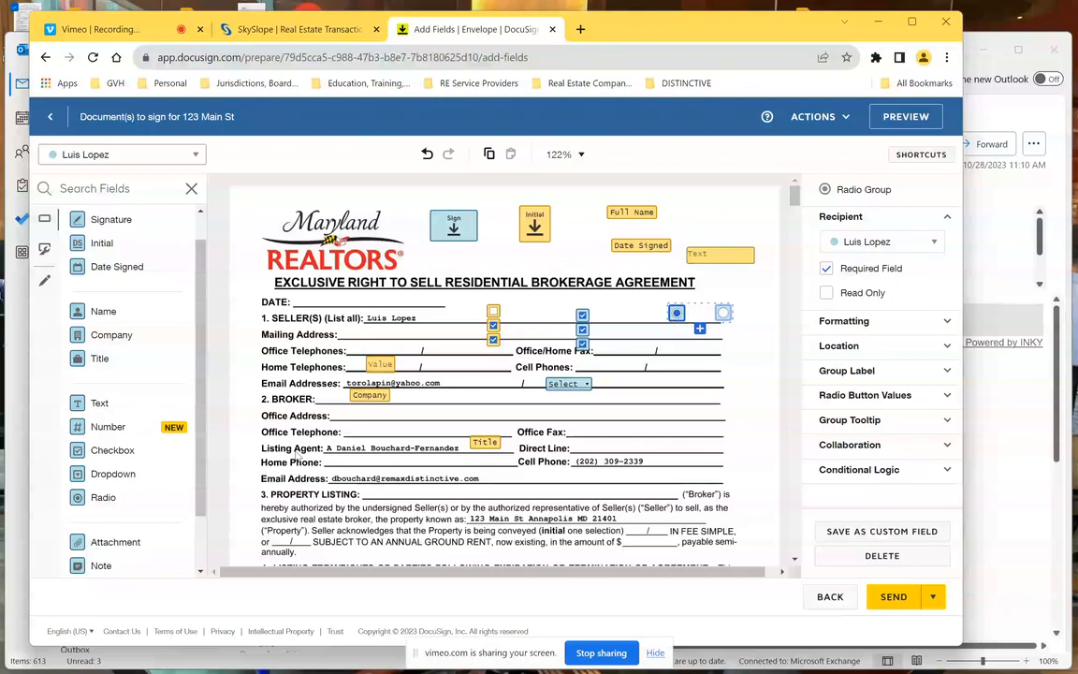
{"action": "left_click_drag", "start_coordinate": [204, 485], "coordinate": [198, 552]}
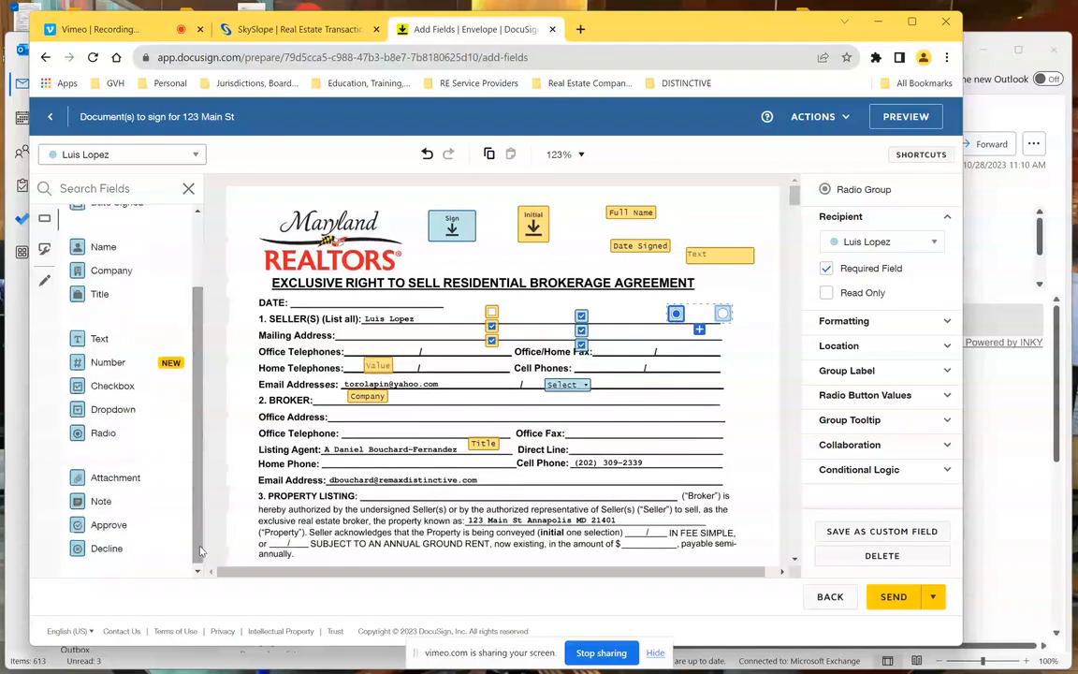
- Place a seller Note field at the right end of the Email Addresses line, then show Custom Fields
{"action": "left_click", "coordinate": [113, 479]}
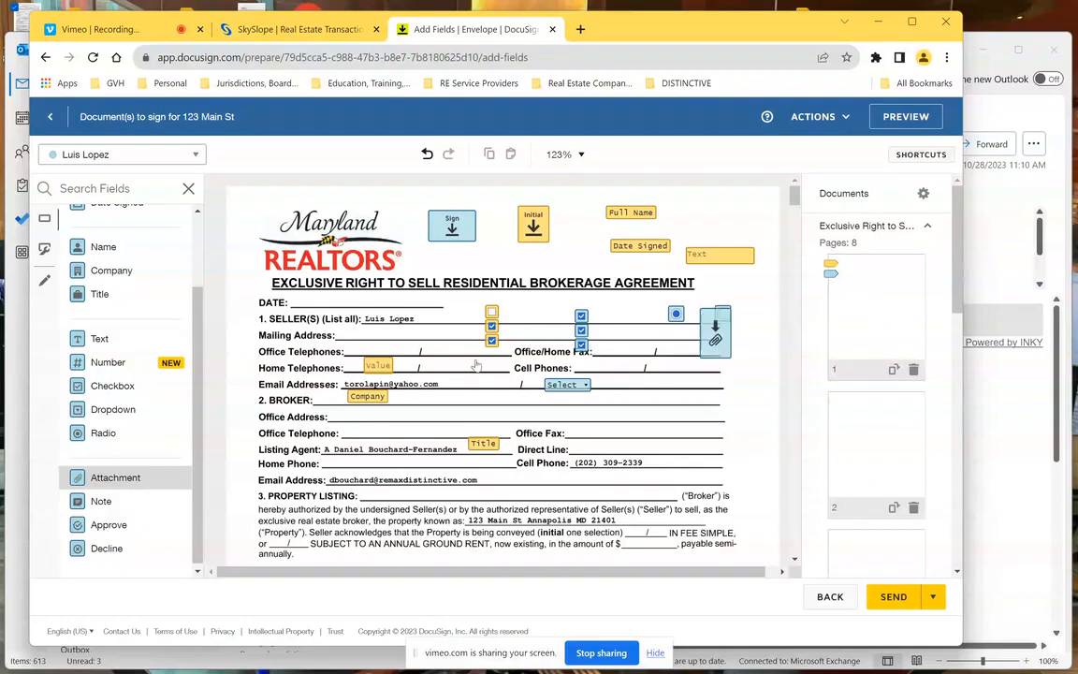
{"action": "left_click_drag", "start_coordinate": [97, 500], "coordinate": [693, 379]}
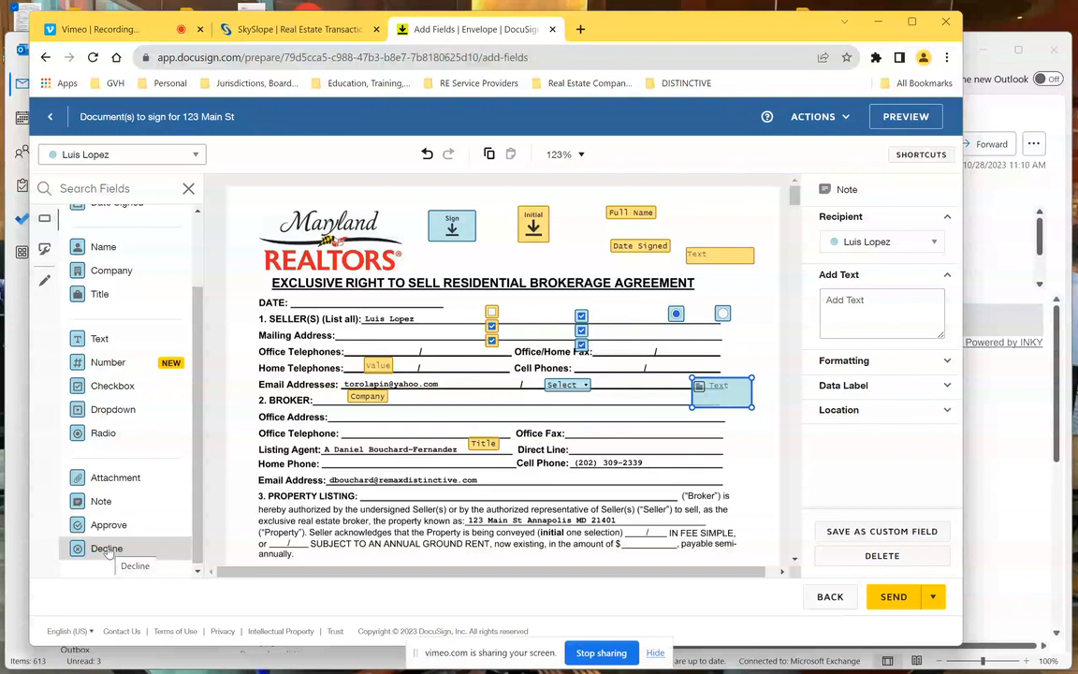
{"action": "left_click", "coordinate": [45, 250]}
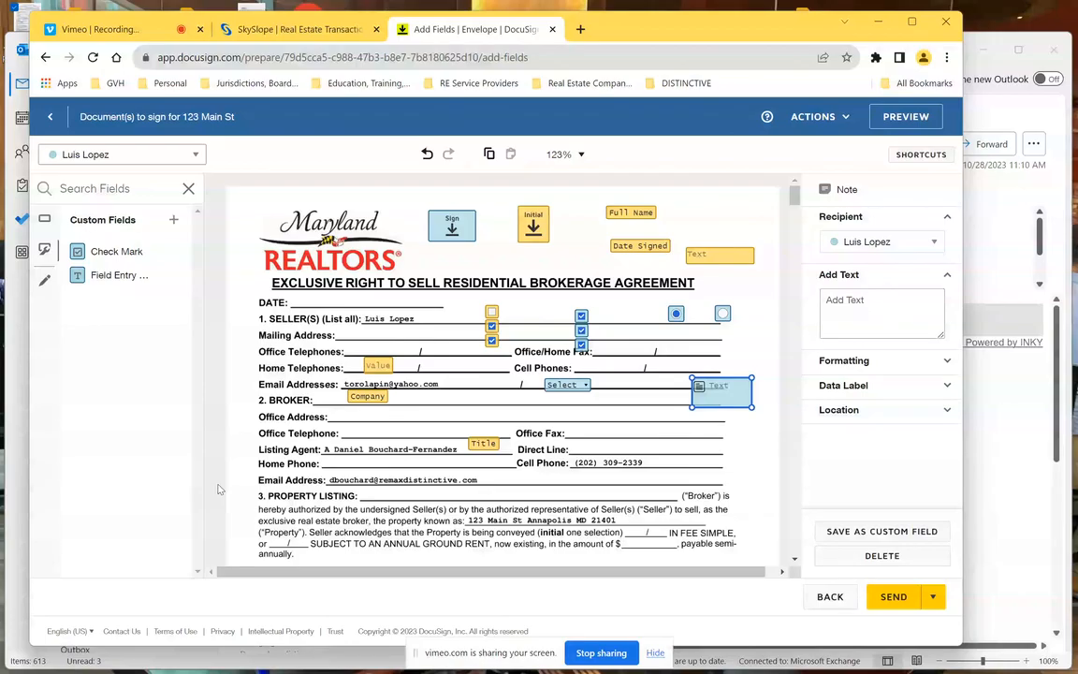
- Drop a pre-fill Text field on the Broker's Office Address line and fill it with random placeholder text
{"action": "left_click", "coordinate": [44, 280]}
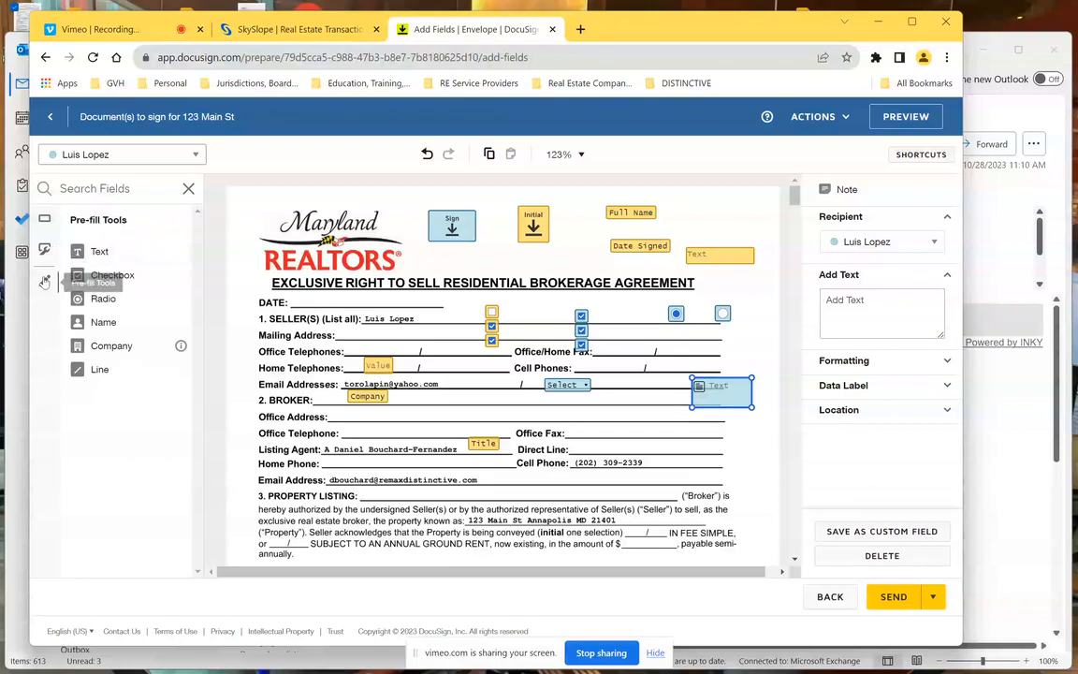
{"action": "left_click_drag", "start_coordinate": [106, 254], "coordinate": [413, 419]}
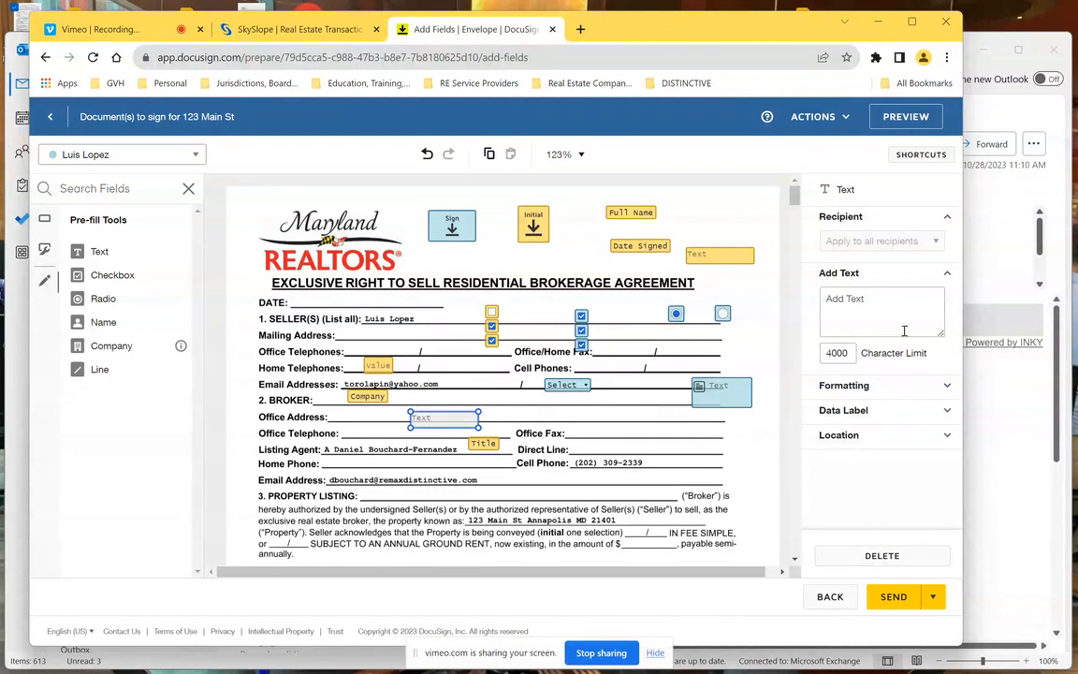
{"action": "left_click", "coordinate": [854, 306]}
{"action": "type", "text": "kskfnkpksdfnaddk;fna;kscknas;cm"}
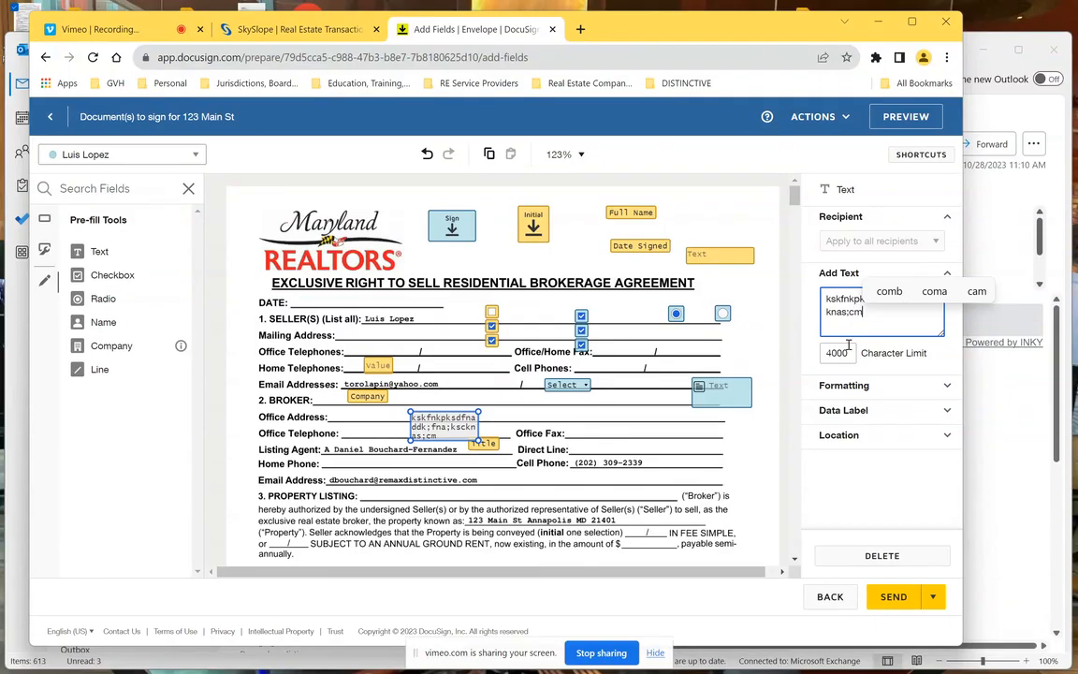
{"action": "mouse_move", "coordinate": [430, 413]}
{"action": "left_mouse_down"}
{"action": "mouse_move", "coordinate": [417, 401]}
{"action": "mouse_move", "coordinate": [430, 402]}
{"action": "left_mouse_up"}
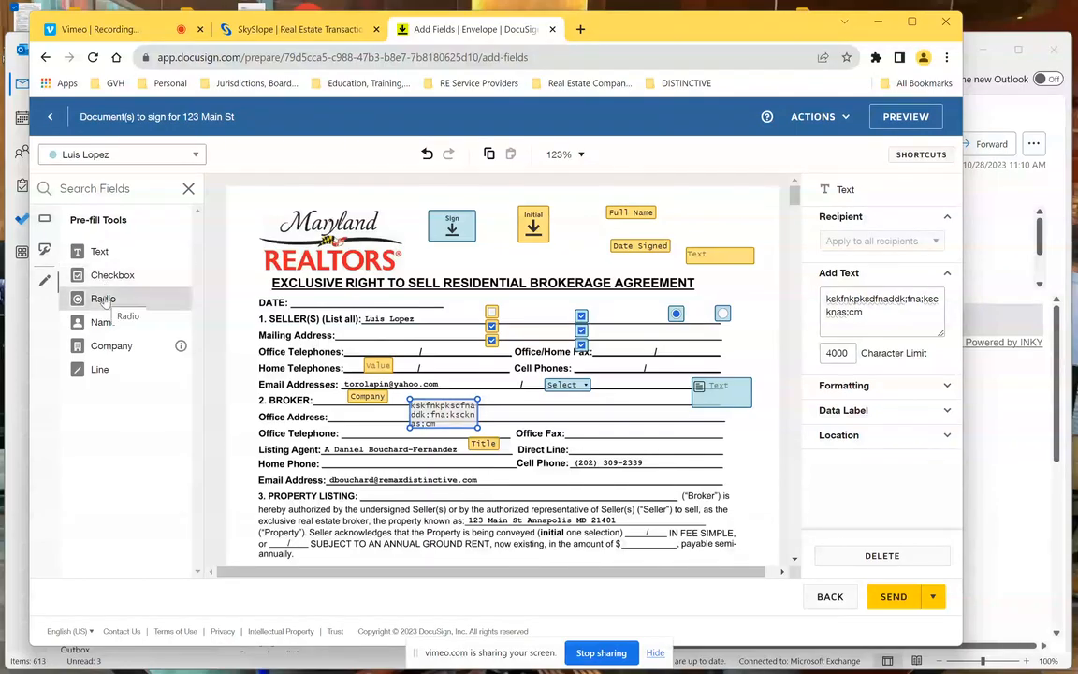
{"action": "left_click", "coordinate": [93, 371]}
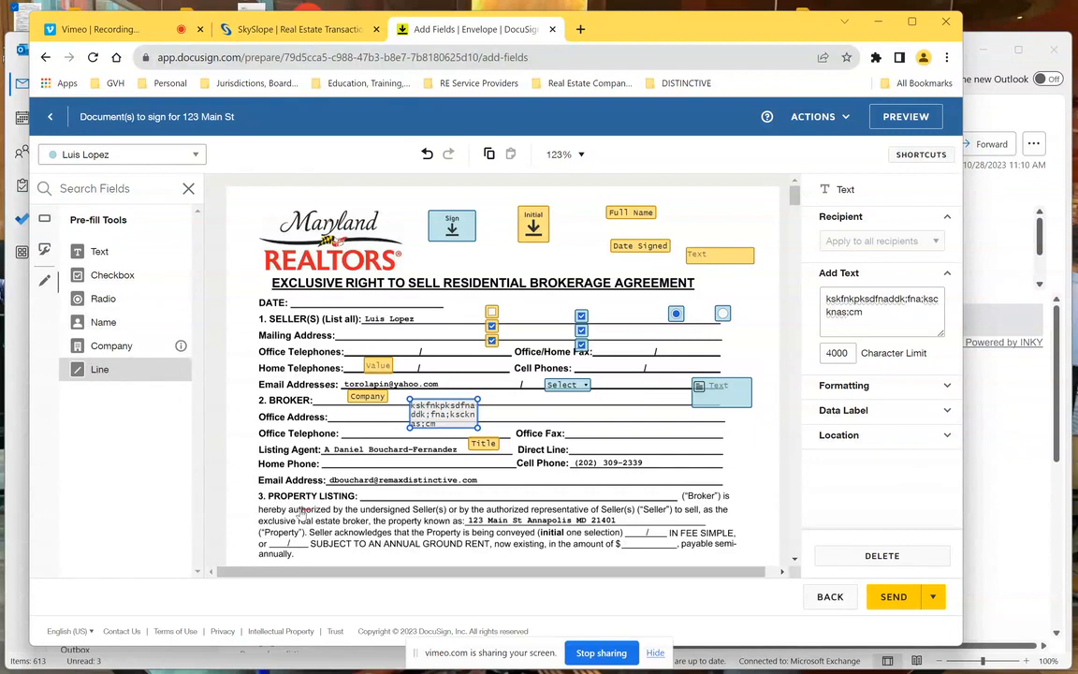
- Draw a red pre-fill line across the 'hereby authorized' sentence under Property Listing
{"action": "left_click_drag", "start_coordinate": [263, 512], "coordinate": [637, 509]}
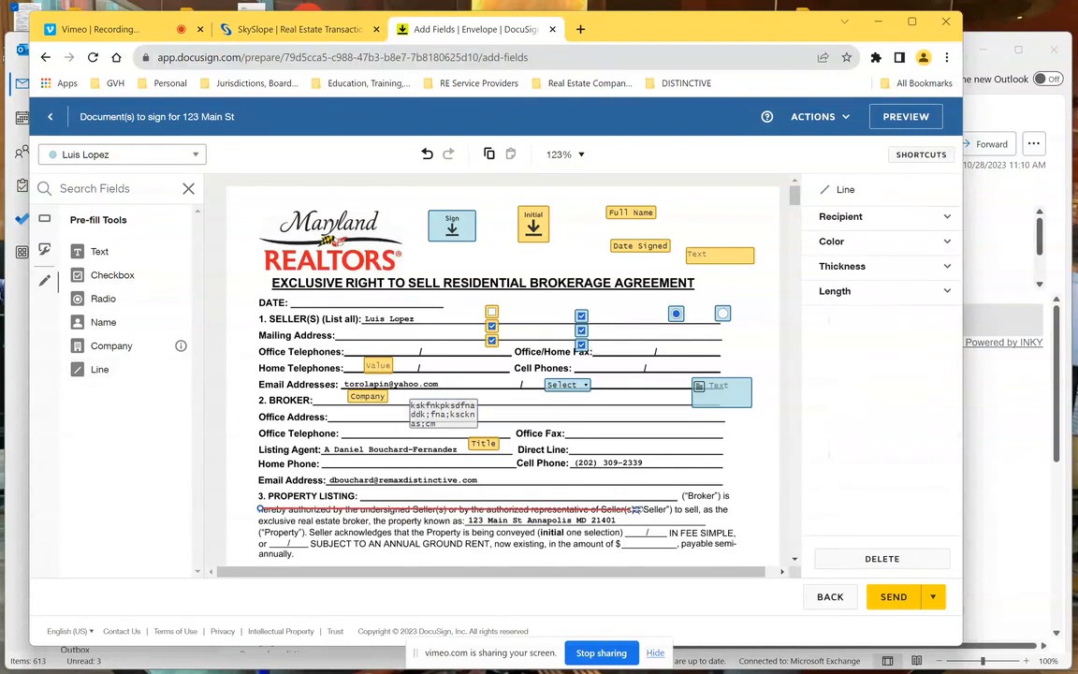
{"action": "left_click", "coordinate": [946, 217]}
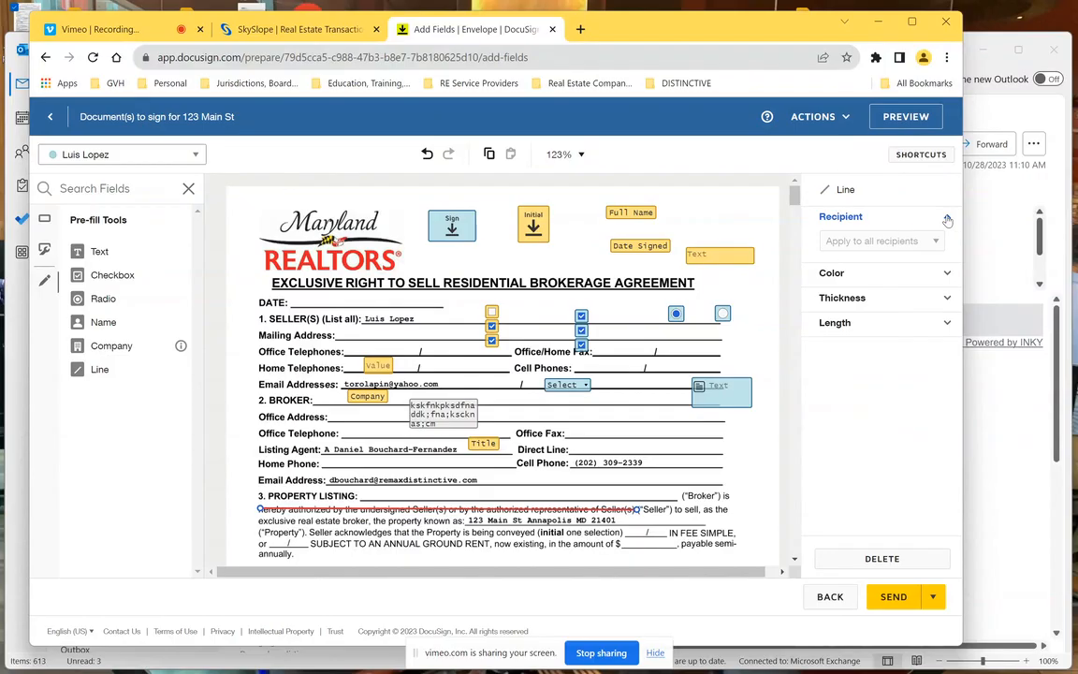
{"action": "left_click", "coordinate": [947, 276]}
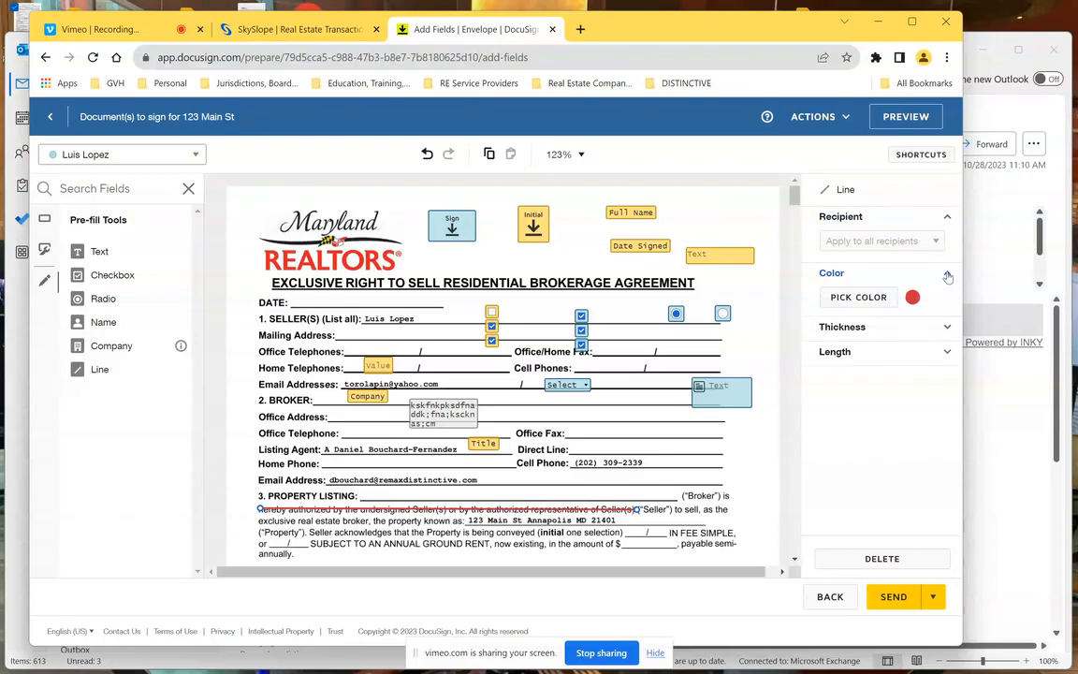
{"action": "left_click", "coordinate": [878, 304]}
{"action": "left_click", "coordinate": [878, 304]}
{"action": "left_click", "coordinate": [878, 304]}
{"action": "left_click", "coordinate": [900, 272]}
{"action": "left_click", "coordinate": [901, 273]}
- Set the line's thickness to 8 and its length to 418
{"action": "left_click", "coordinate": [950, 299]}
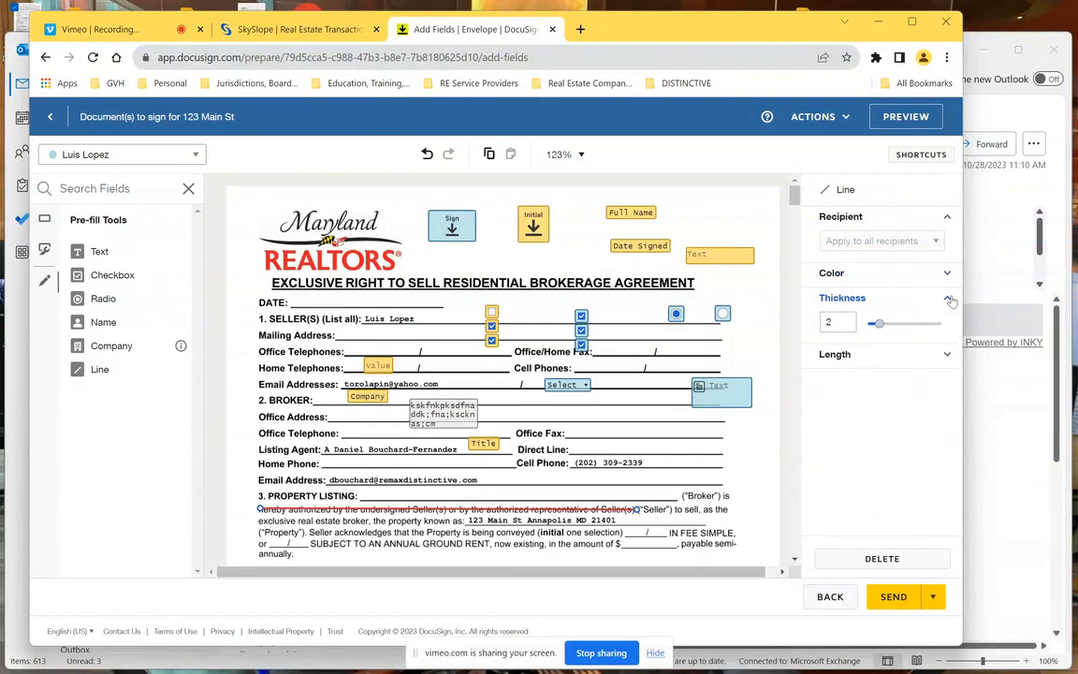
{"action": "left_click_drag", "start_coordinate": [880, 325], "coordinate": [925, 325]}
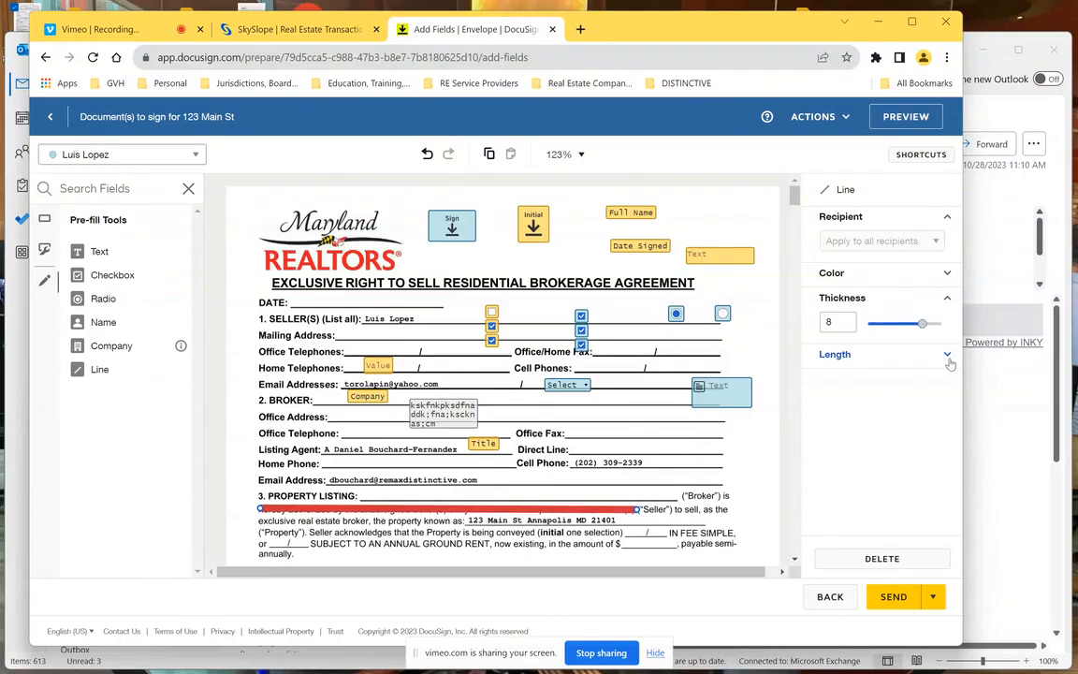
{"action": "left_click", "coordinate": [948, 356]}
{"action": "left_click", "coordinate": [861, 379]}
{"action": "key", "text": "BackSpace"}
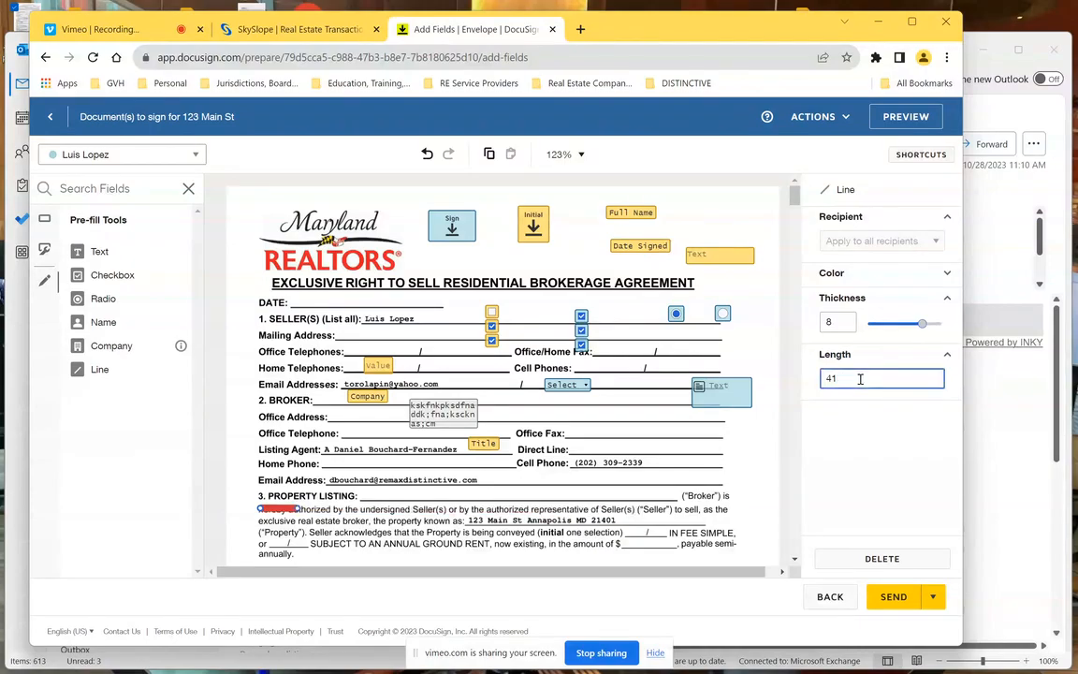
{"action": "type", "text": "8"}
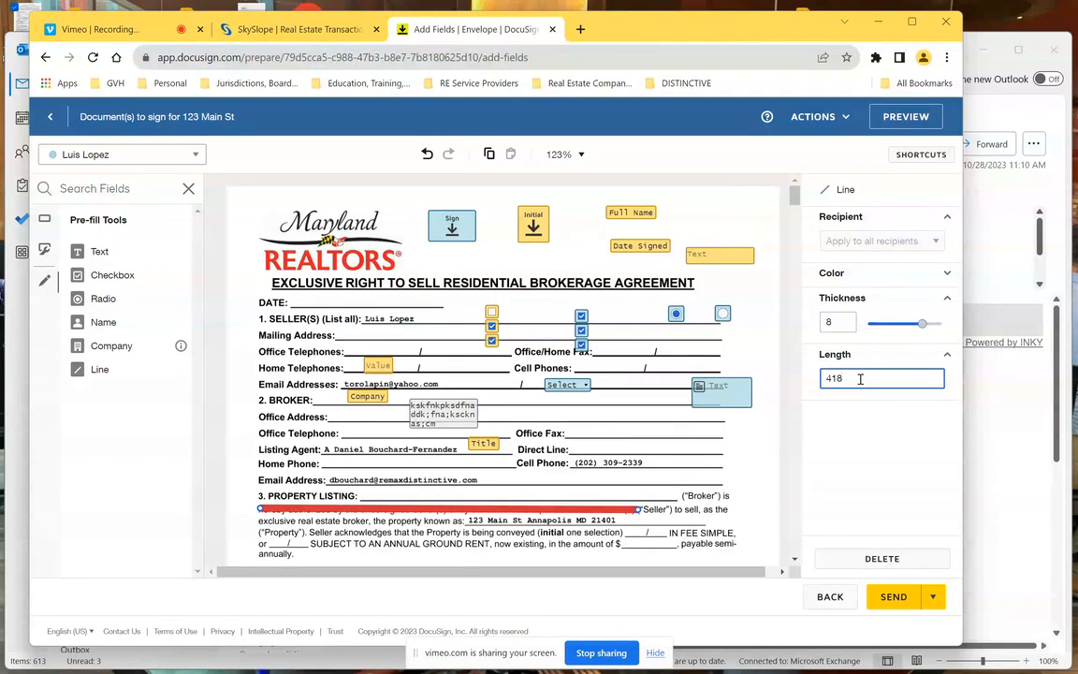
{"action": "left_click", "coordinate": [734, 516]}
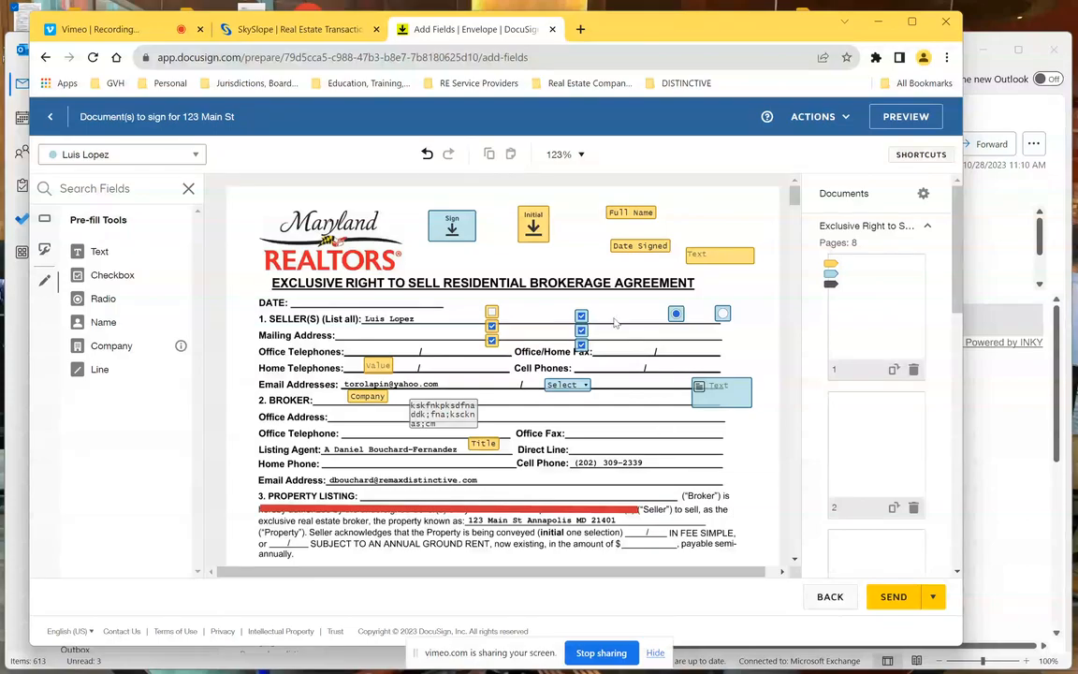
- After the send attempt flags missing options, delete the empty Dropdown field by the Email Addresses line
{"action": "left_click", "coordinate": [898, 604]}
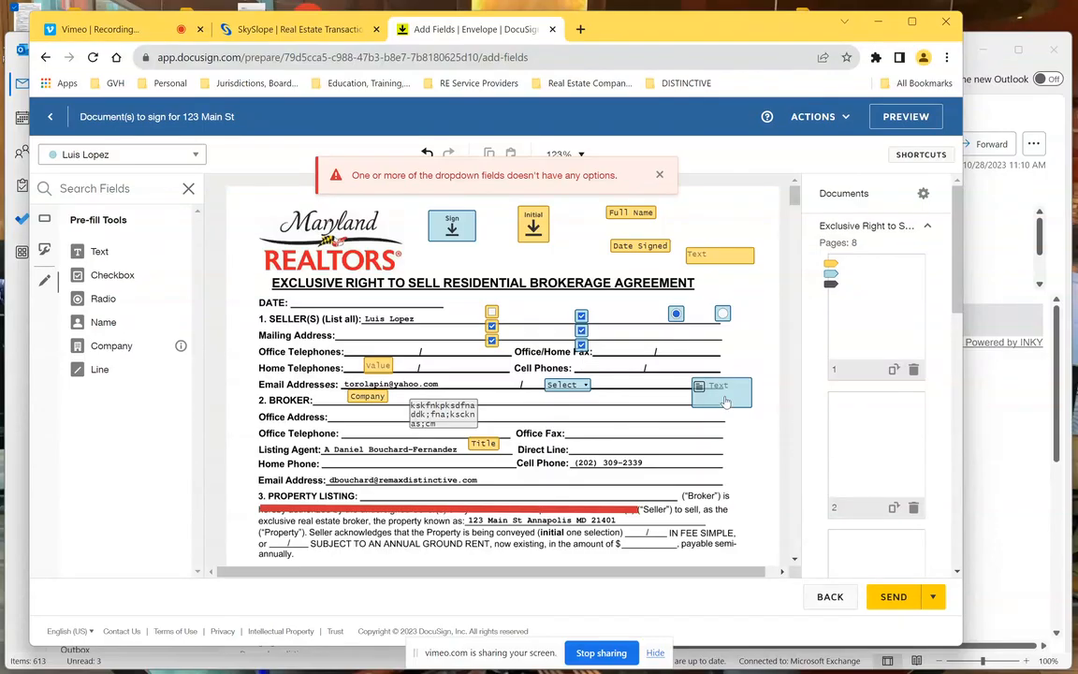
{"action": "left_click", "coordinate": [579, 391]}
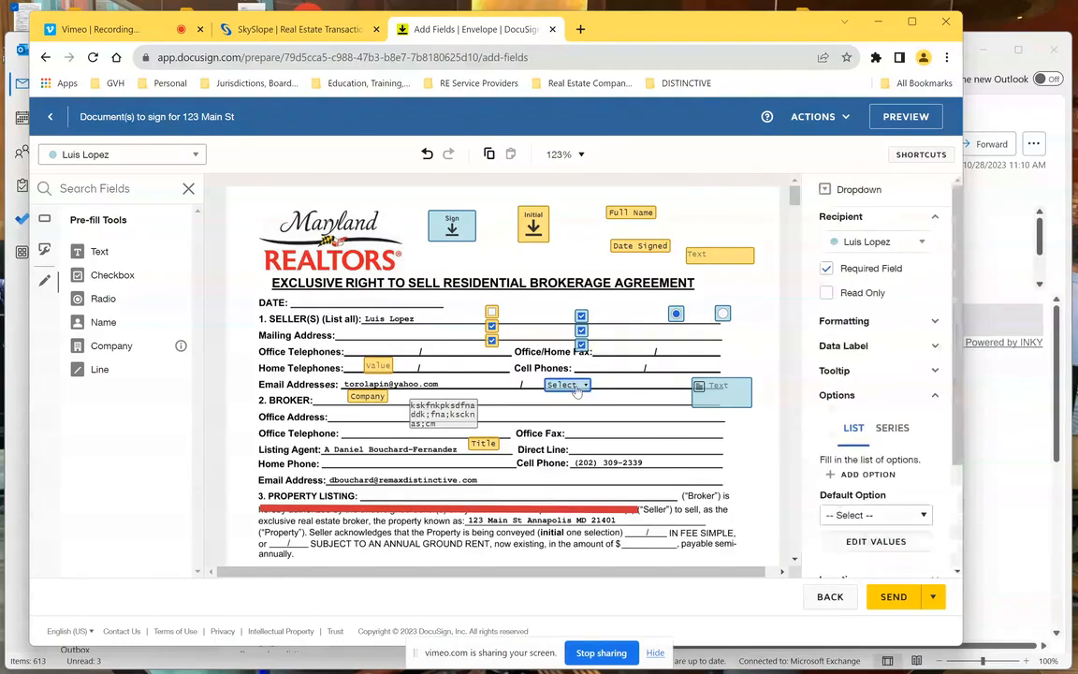
{"action": "key", "text": "Delete"}
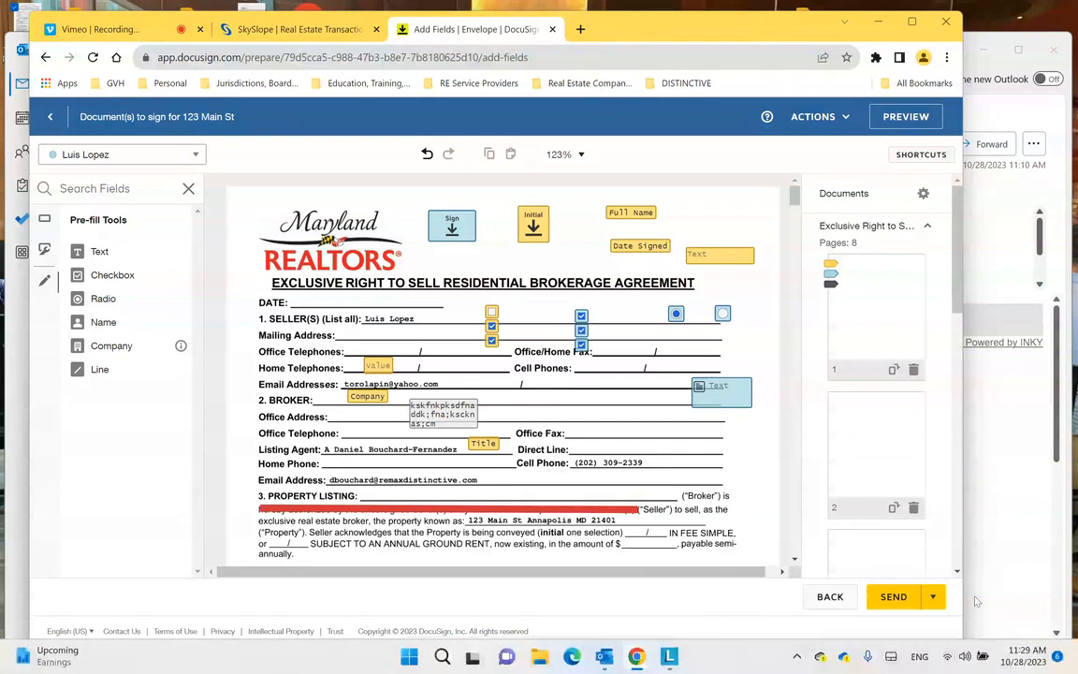
- Send the agreement envelope out for signature and dismiss the Create an envelope dialog
{"action": "left_click", "coordinate": [896, 597]}
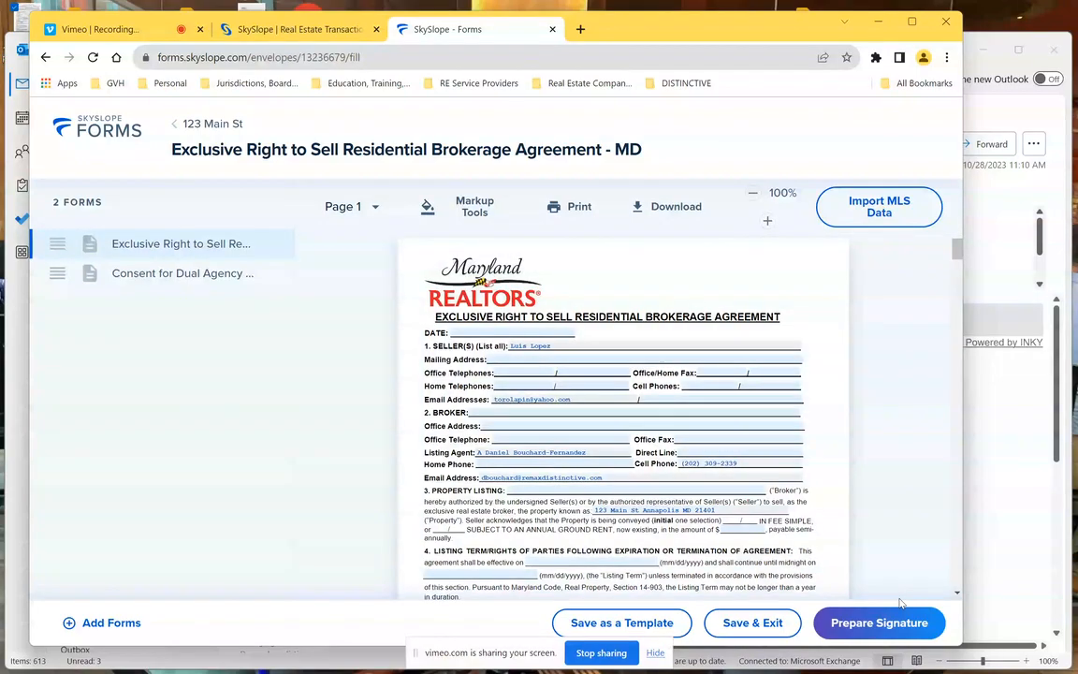
{"action": "left_click", "coordinate": [912, 621]}
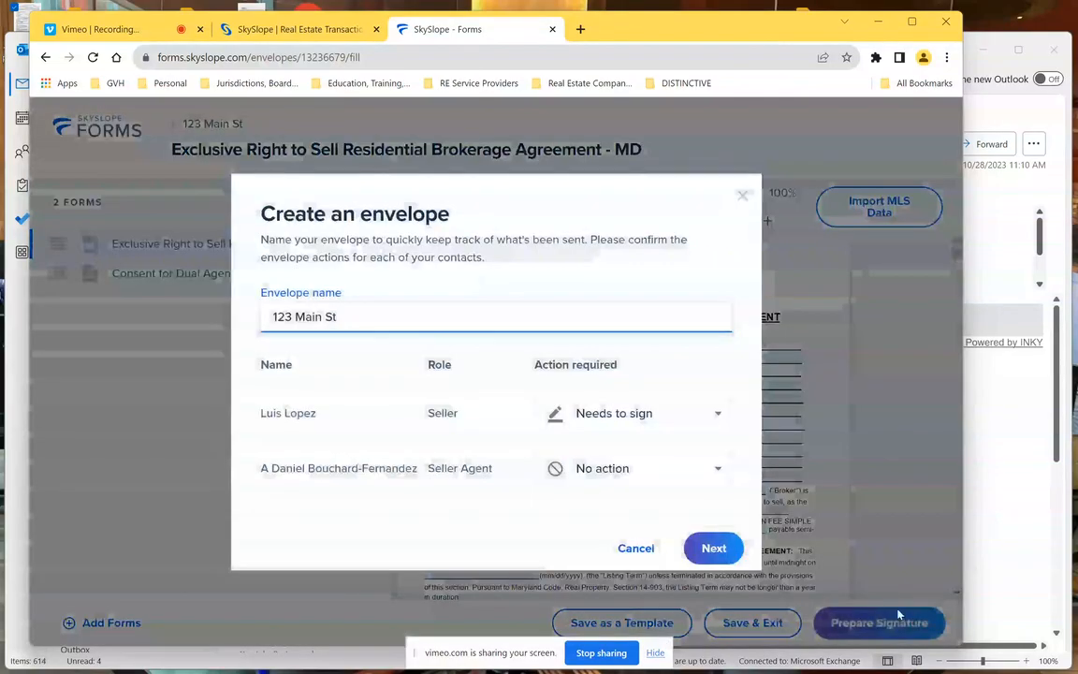
{"action": "left_click", "coordinate": [744, 196]}
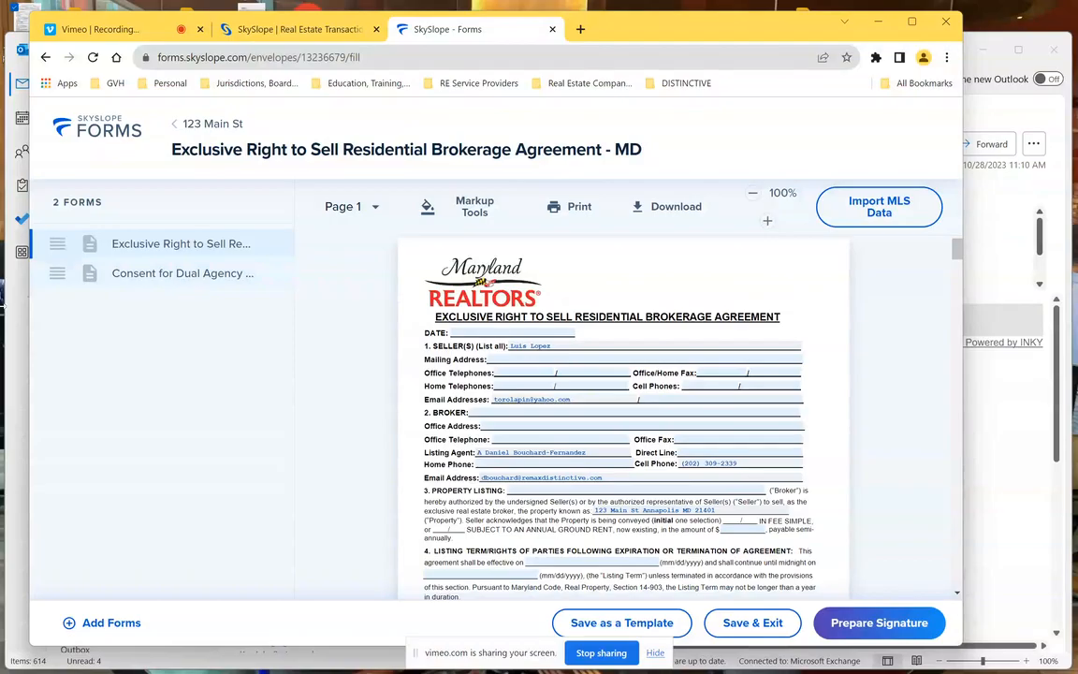
- Open the 123 Main St signing request email in Outlook and follow its review documents link
{"action": "left_click", "coordinate": [19, 351]}
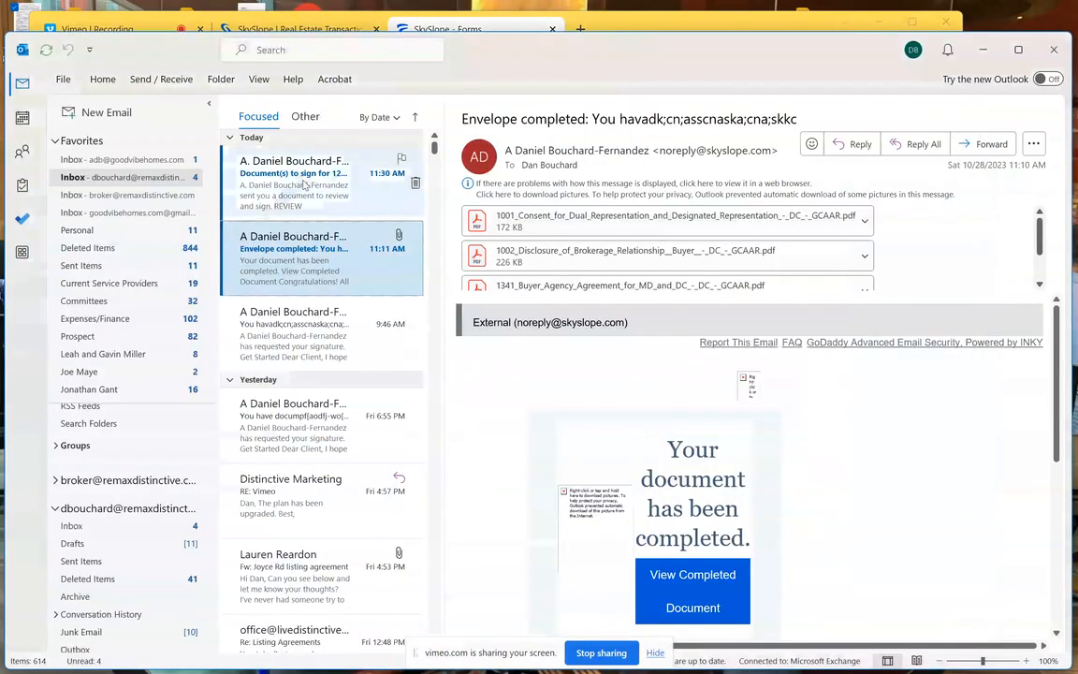
{"action": "left_click", "coordinate": [305, 184]}
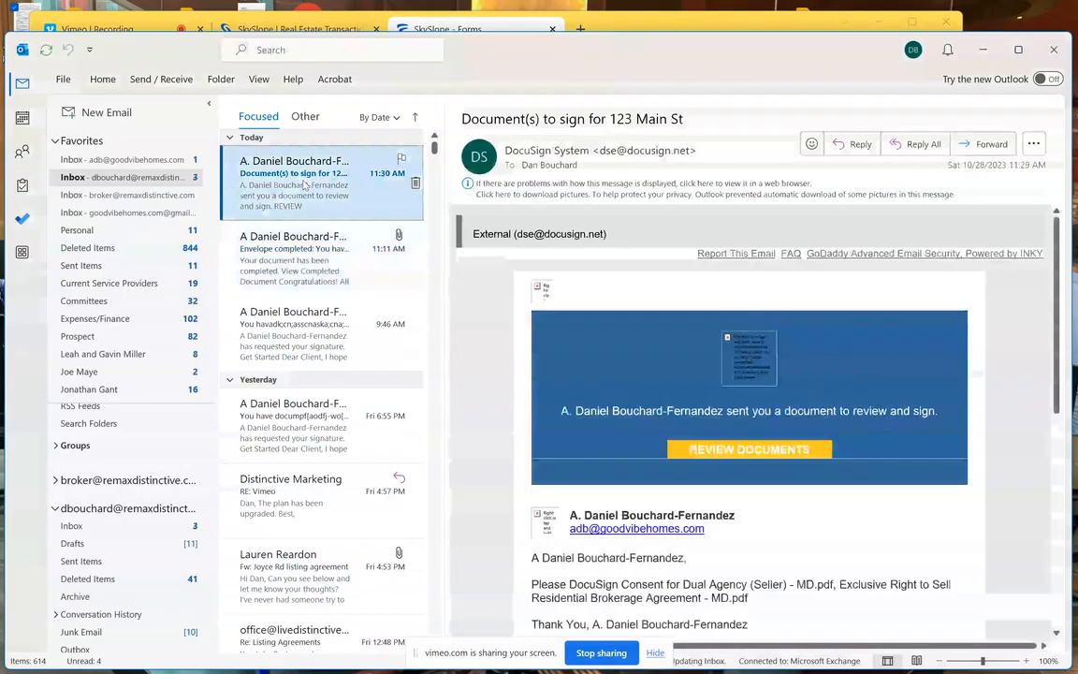
{"action": "left_click", "coordinate": [789, 454]}
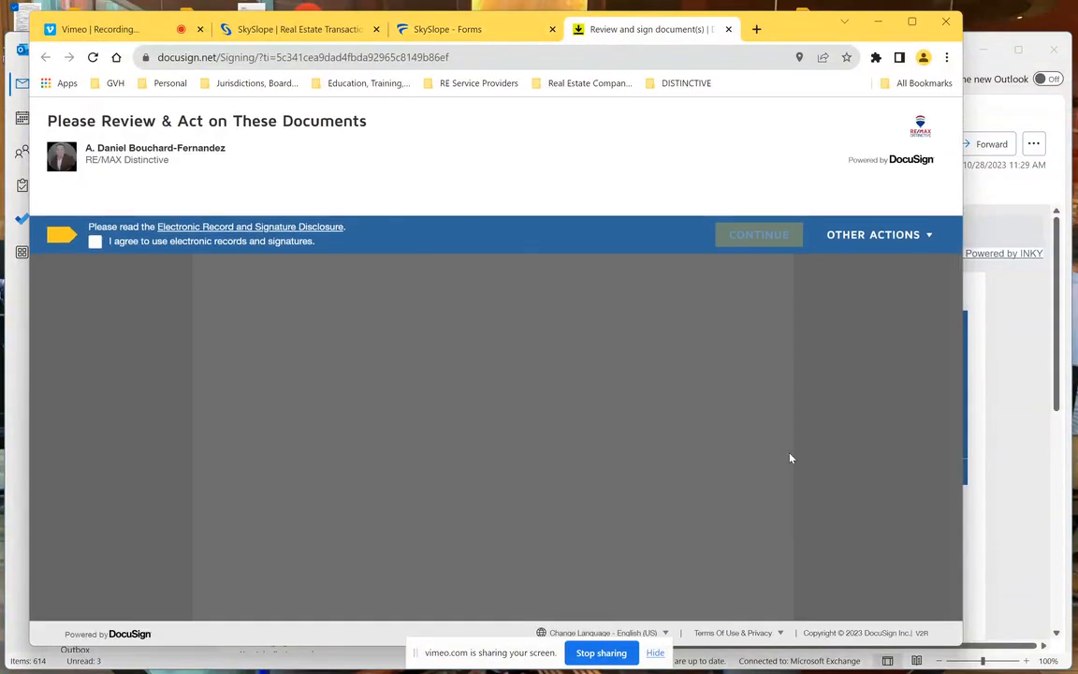
- Agree to electronic signing and apply the saved initials to the required initial field
{"action": "left_click", "coordinate": [94, 241]}
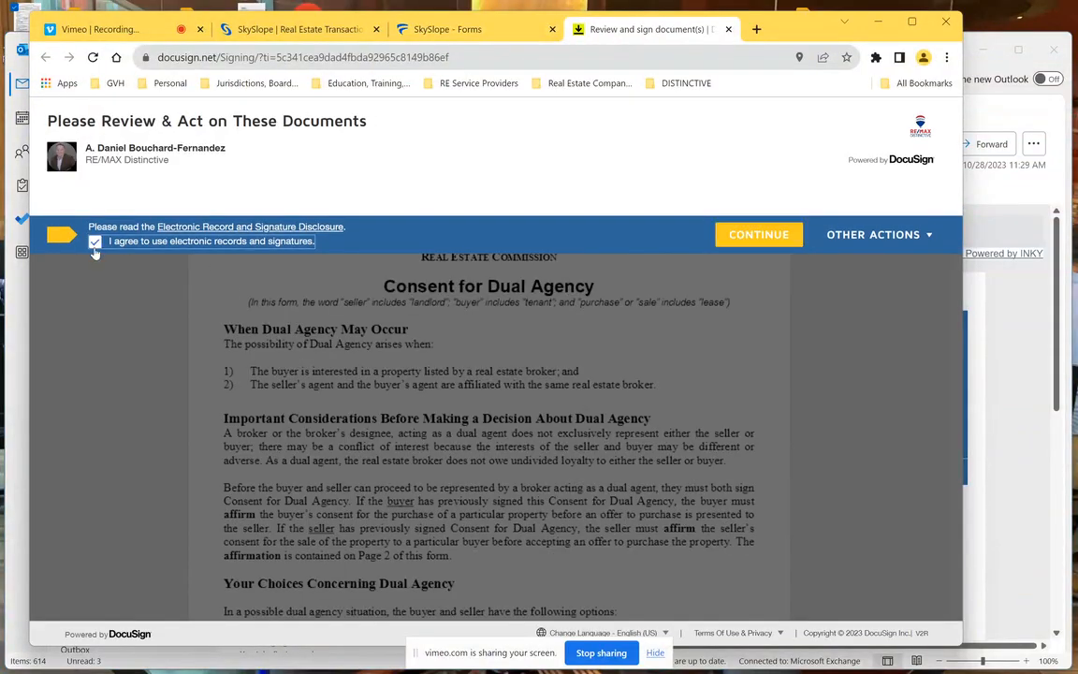
{"action": "left_click", "coordinate": [760, 236]}
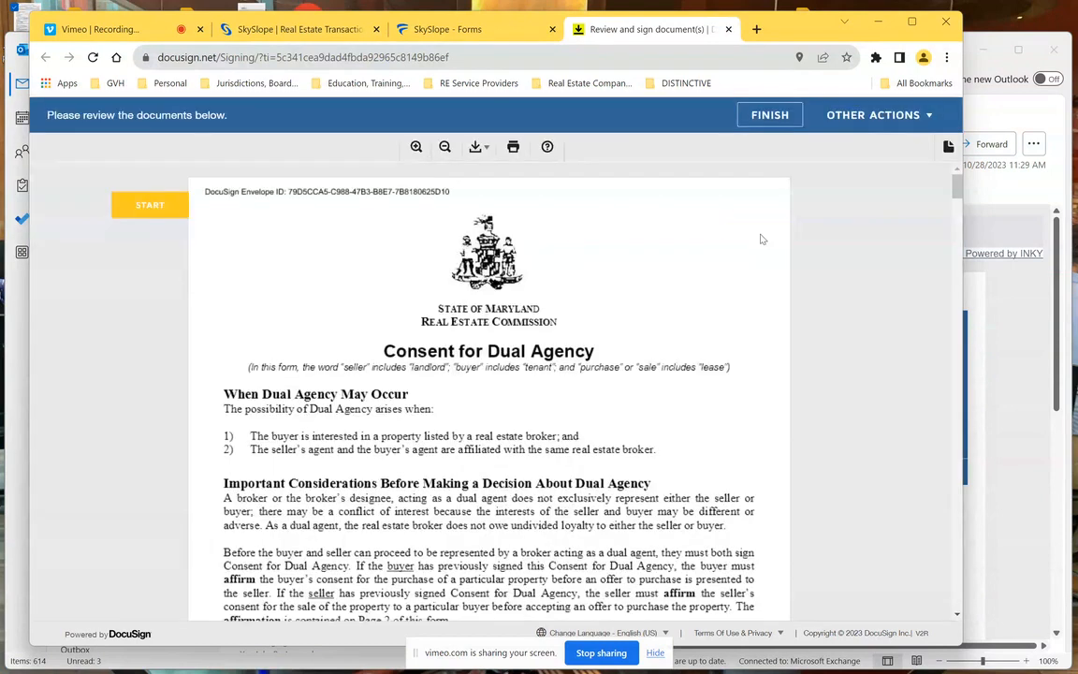
{"action": "left_click", "coordinate": [143, 204]}
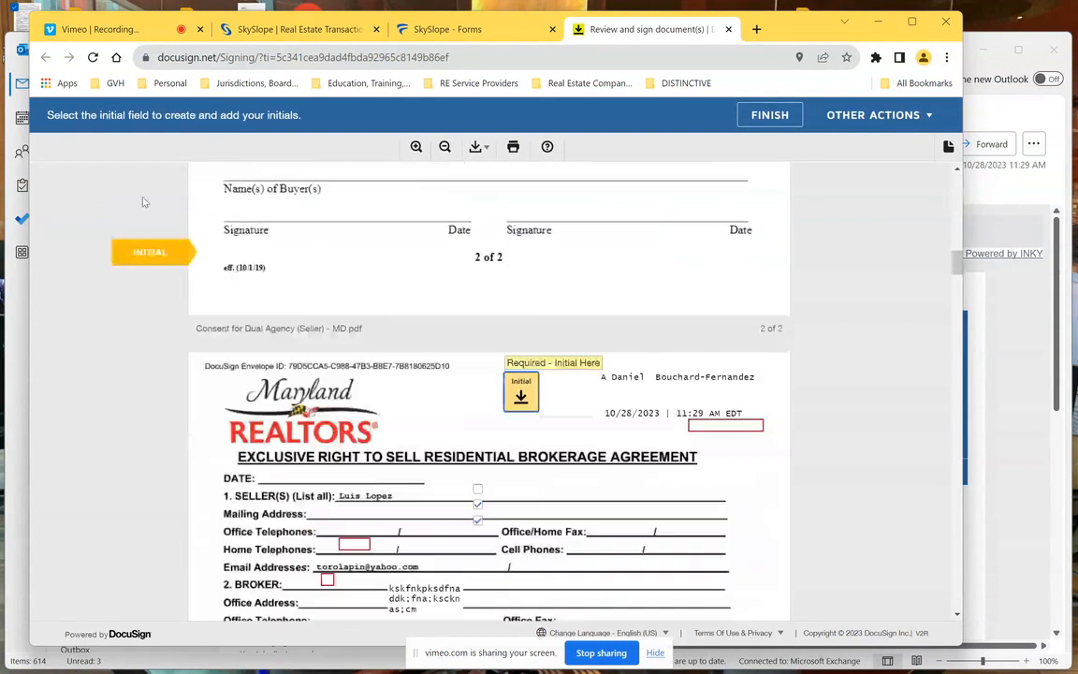
{"action": "left_click", "coordinate": [526, 395]}
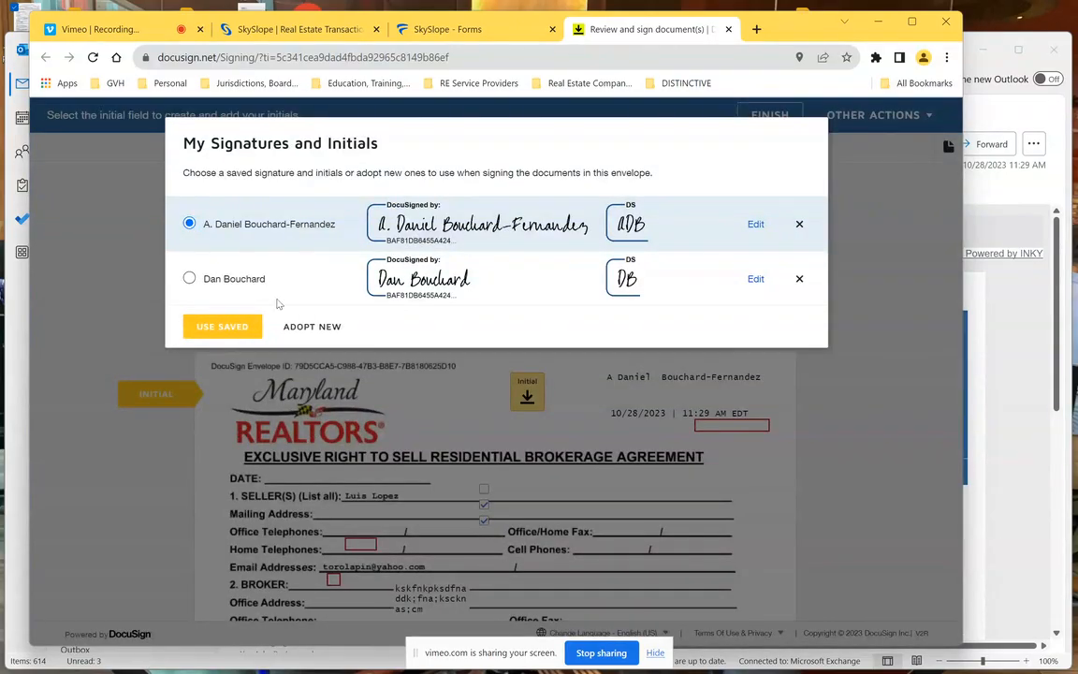
{"action": "left_click", "coordinate": [222, 327]}
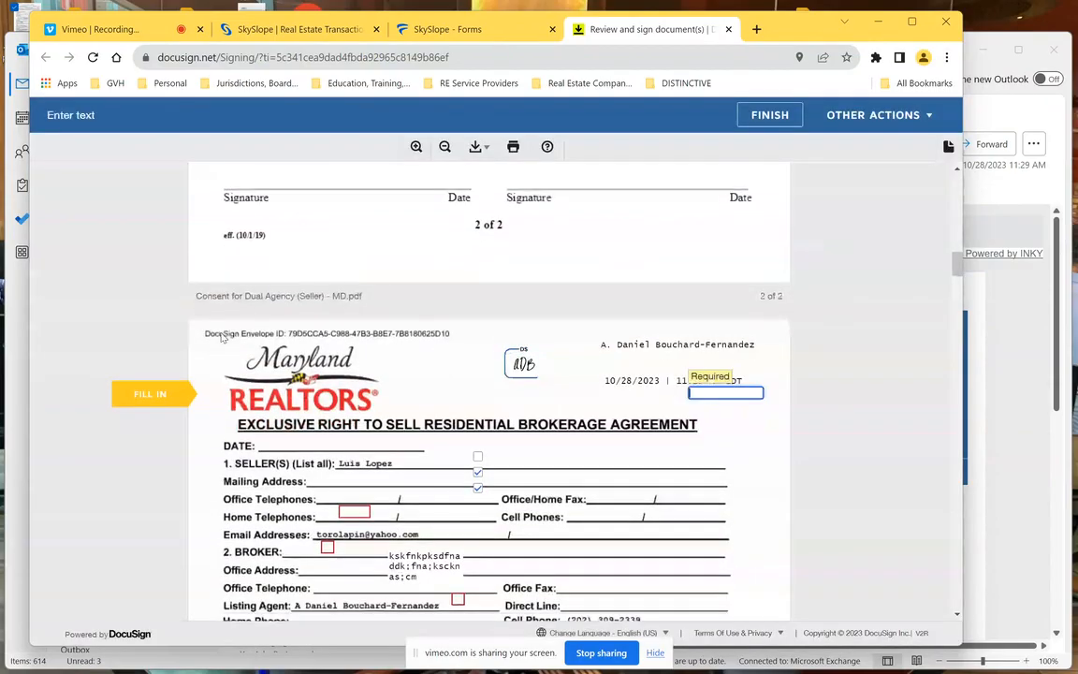
- Fill the remaining required text fields, including the broker Company and listing agent Title
{"action": "type", "text": ".csml;avknm;as"}
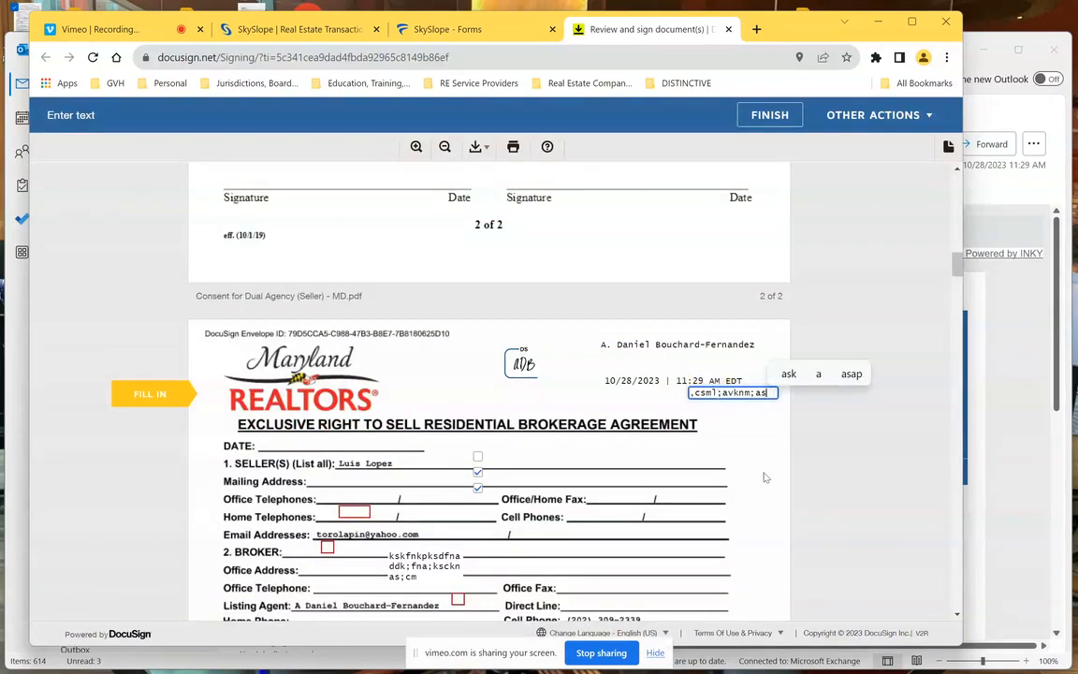
{"action": "left_click", "coordinate": [164, 394]}
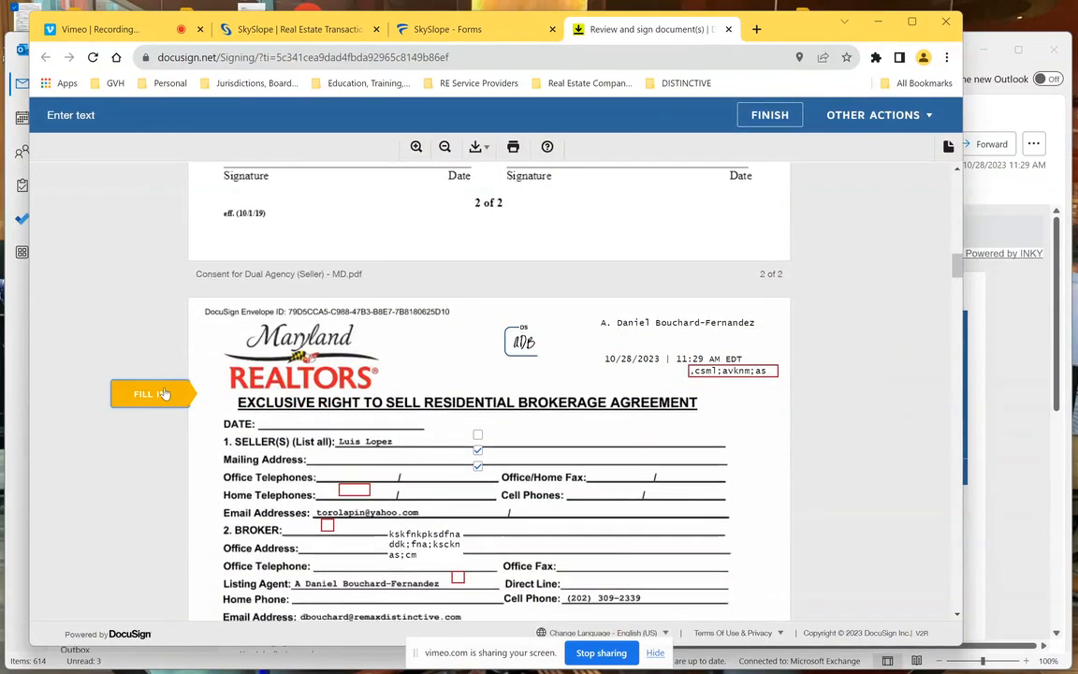
{"action": "type", "text": "cklvmp"}
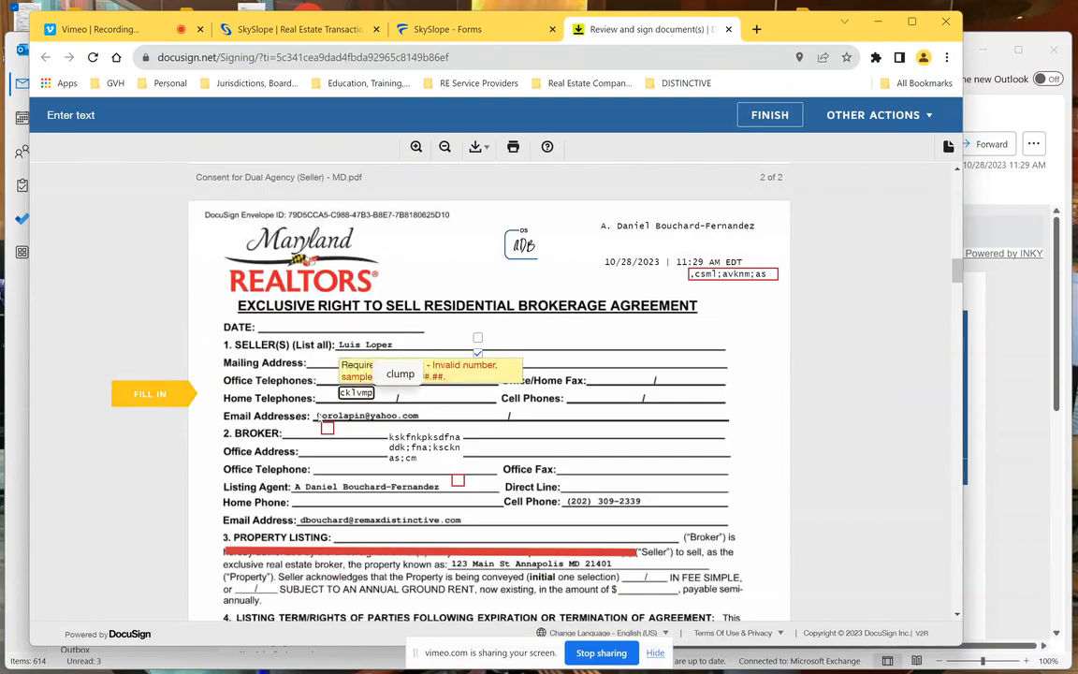
{"action": "key", "text": "super+shift+s"}
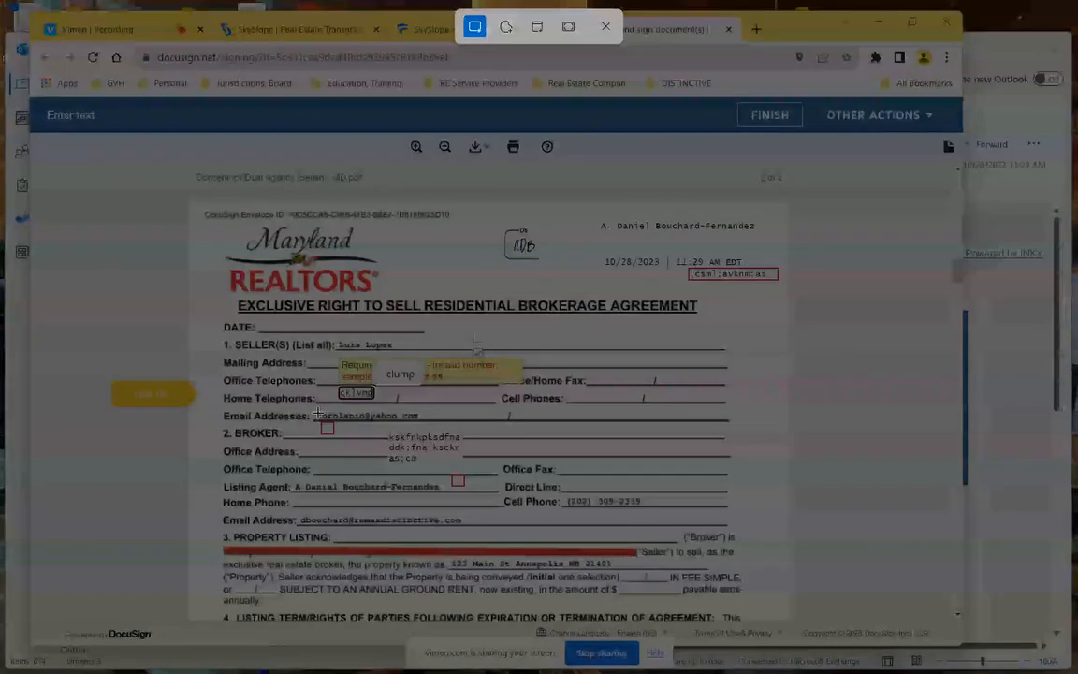
{"action": "key", "text": "Escape"}
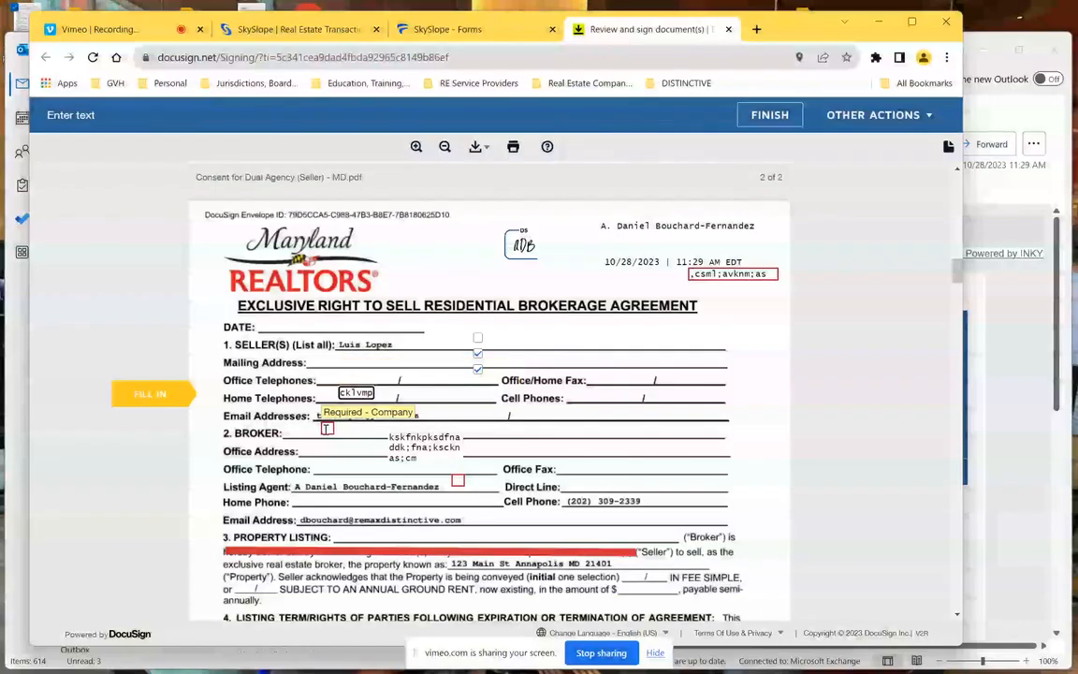
{"action": "left_click", "coordinate": [327, 428]}
{"action": "type", "text": "mdvnlkdafn;d"}
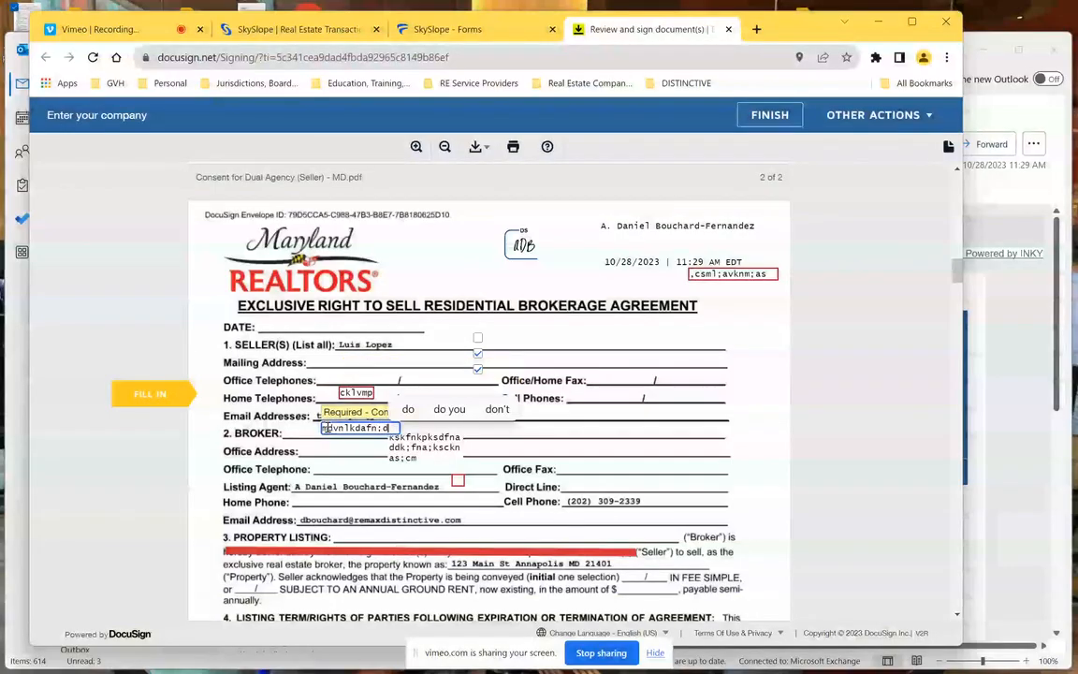
{"action": "left_click", "coordinate": [458, 481]}
{"action": "type", "text": "lad;dflma"}
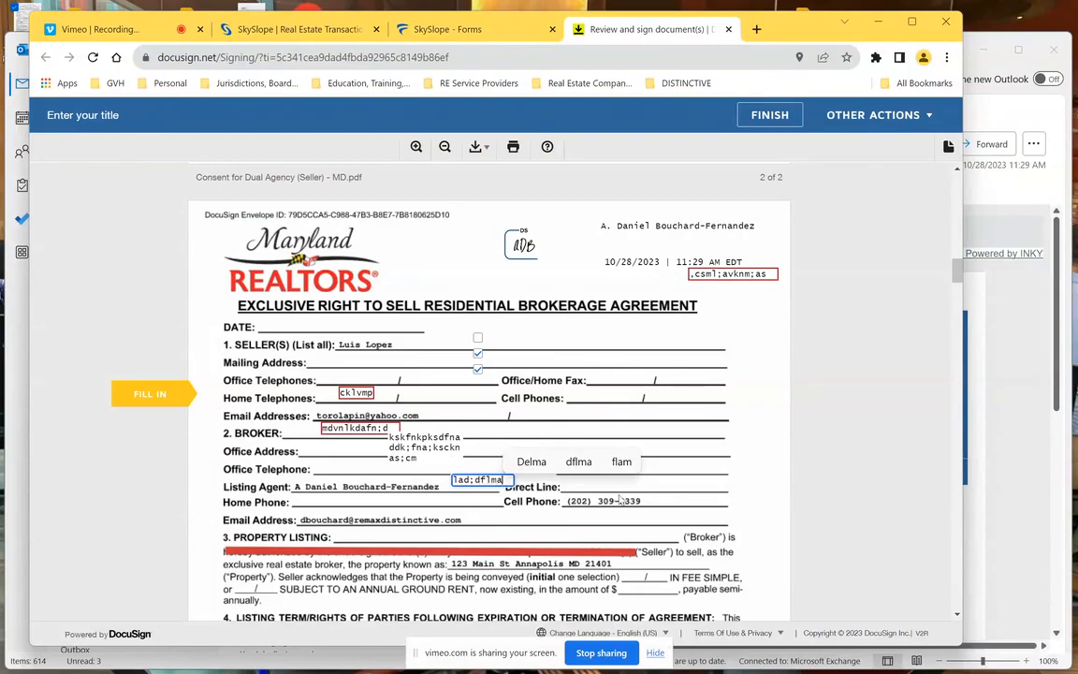
- Replace the invalid Home Telephones entry with 1255
{"action": "left_click", "coordinate": [150, 395]}
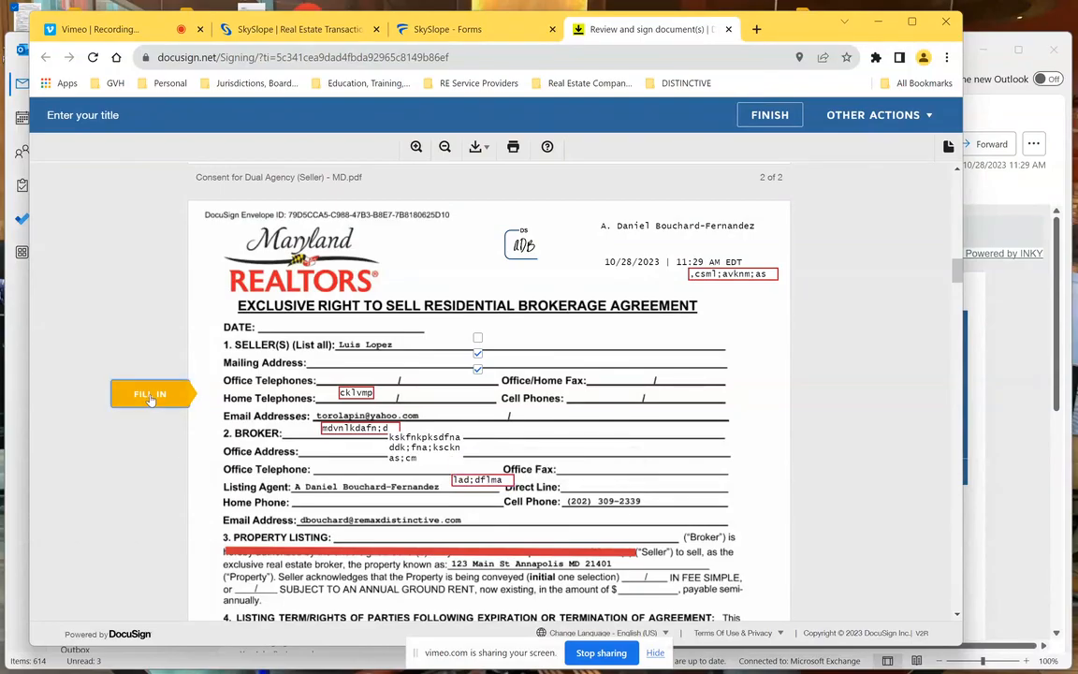
{"action": "left_click", "coordinate": [150, 396]}
{"action": "left_click", "coordinate": [149, 396]}
{"action": "left_click", "coordinate": [150, 396]}
{"action": "left_click", "coordinate": [150, 396]}
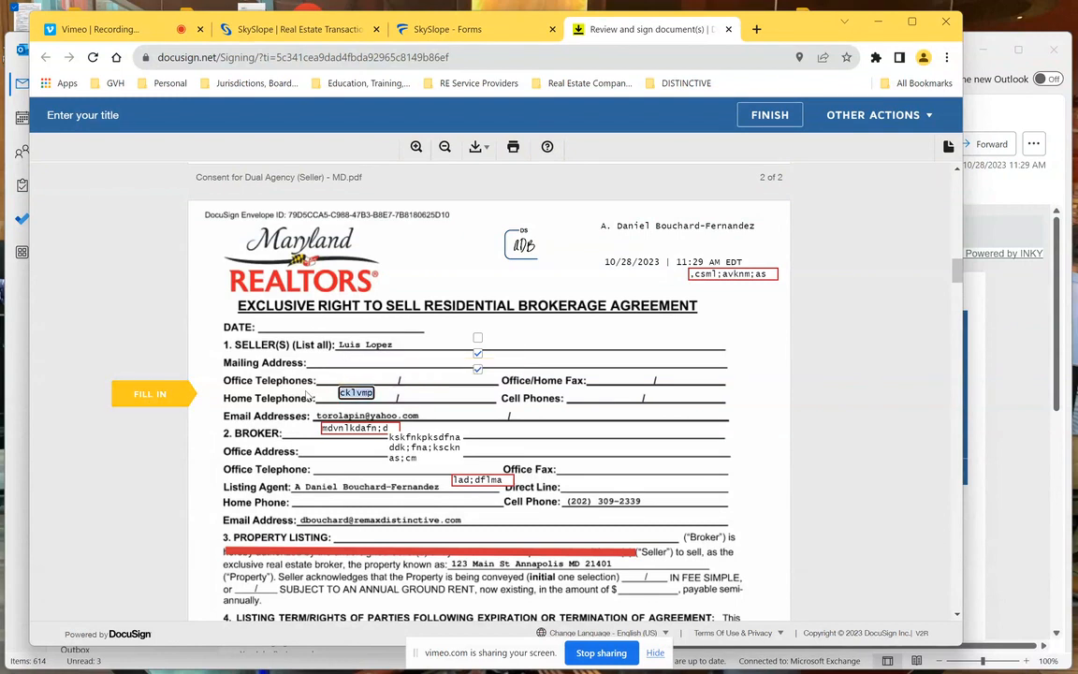
{"action": "type", "text": "1255"}
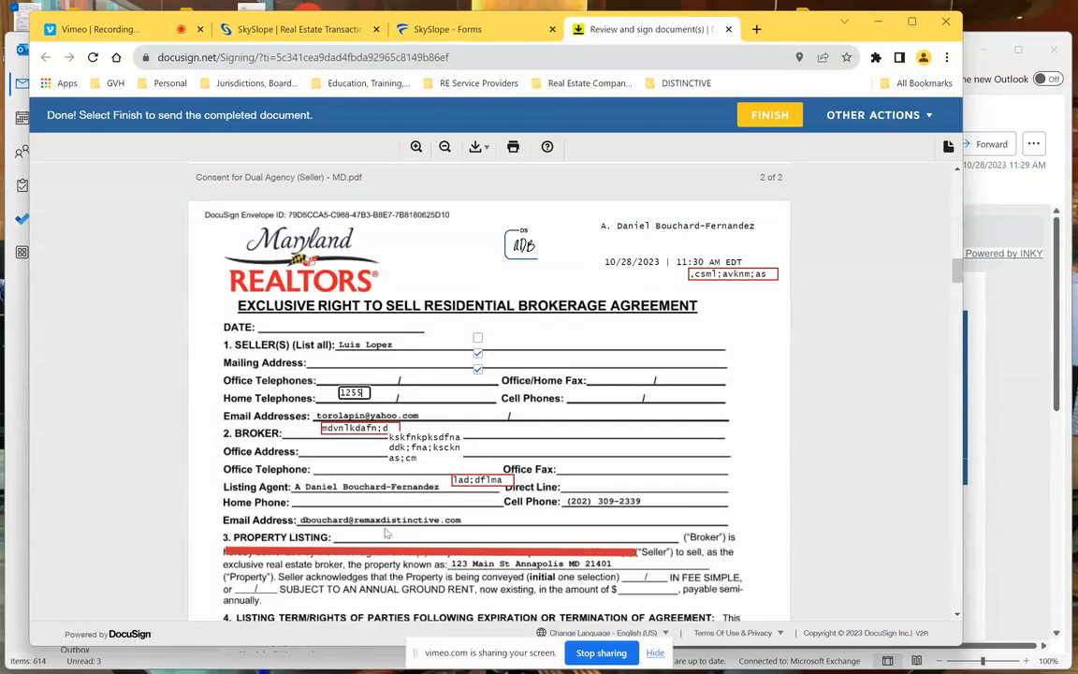
- Finish signing the 123 Main St agreement and decline the DocuSign login prompt
{"action": "left_click", "coordinate": [765, 117]}
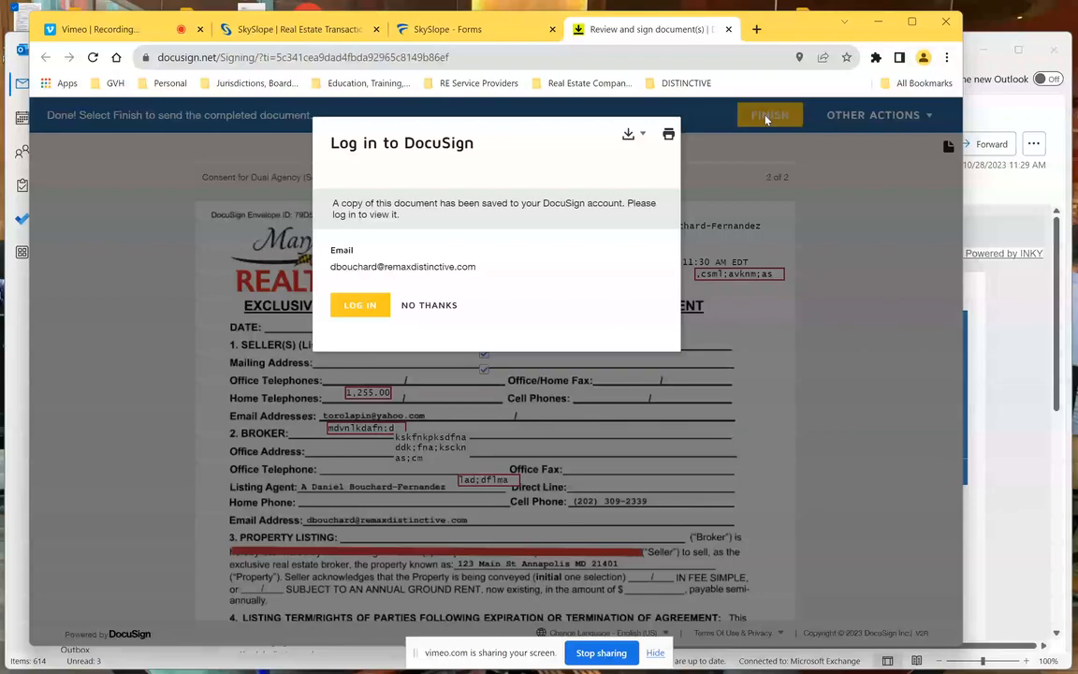
{"action": "left_click", "coordinate": [429, 306]}
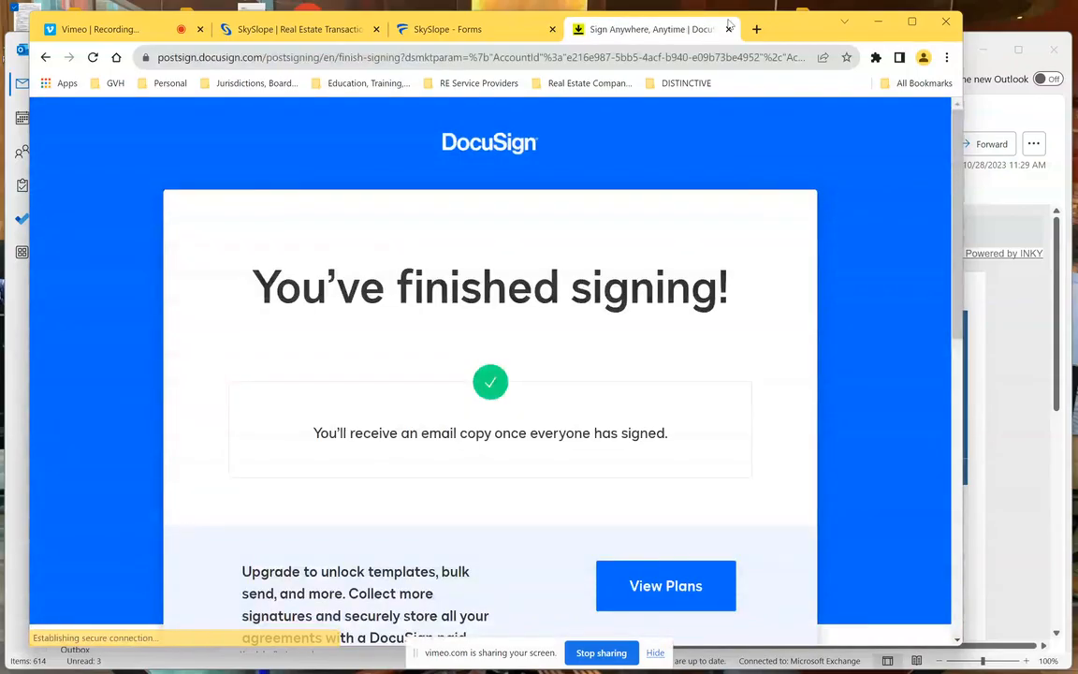
- Close the DocuSign finished-signing tab to get back to the agreement in SkySlope Forms
{"action": "left_click", "coordinate": [729, 30]}
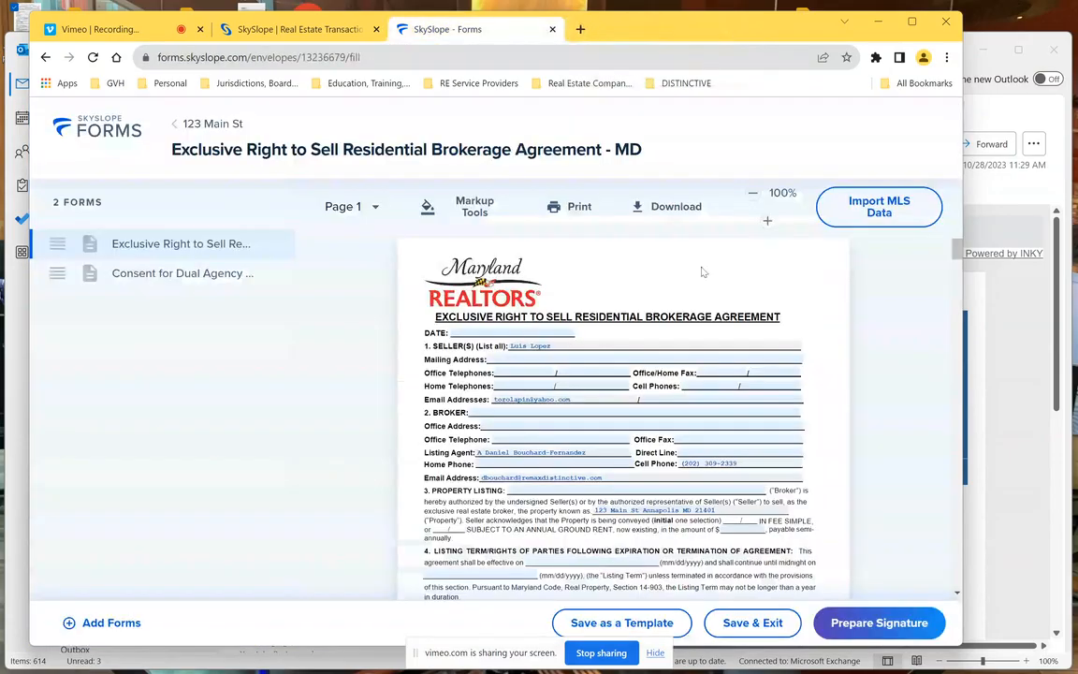